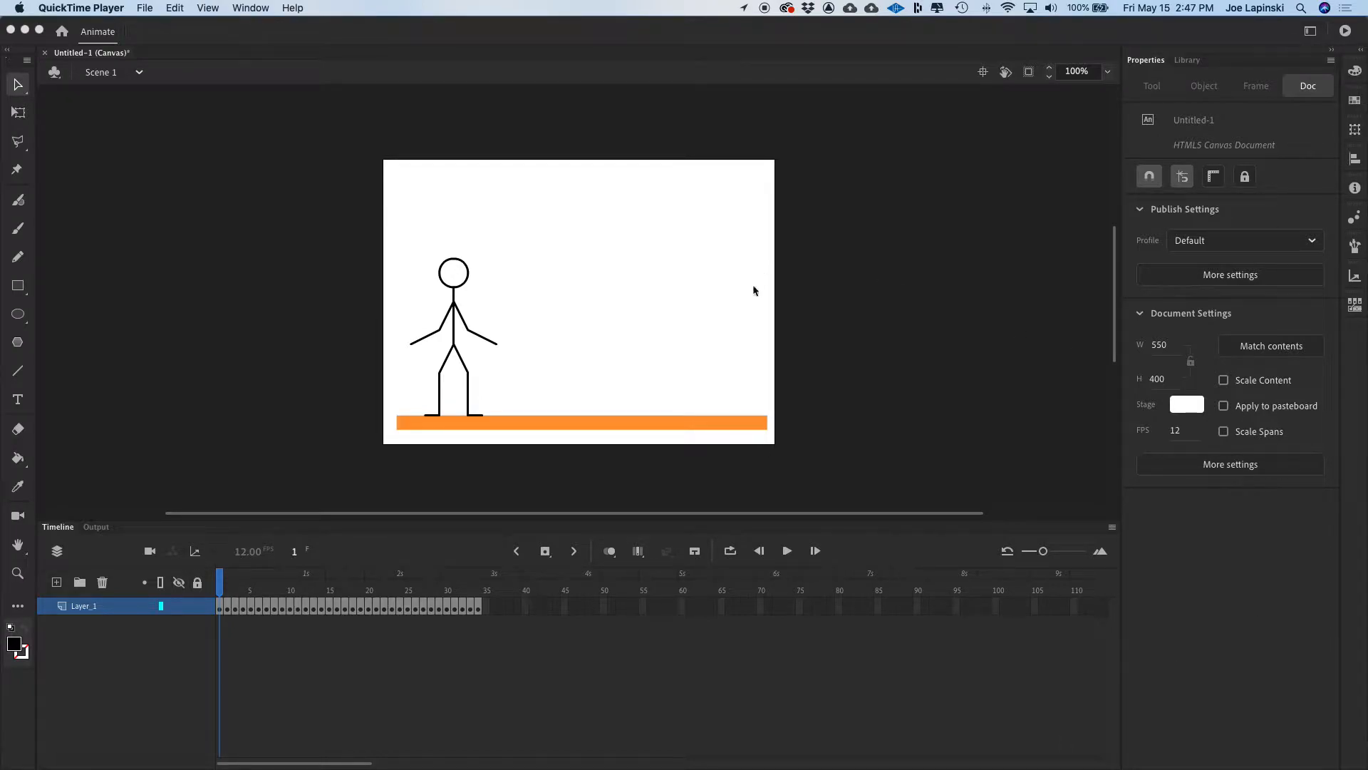
Step: Preview the finished stick figure walk in the browser and step through its opening frames on the timeline
key(ctrl+Right)
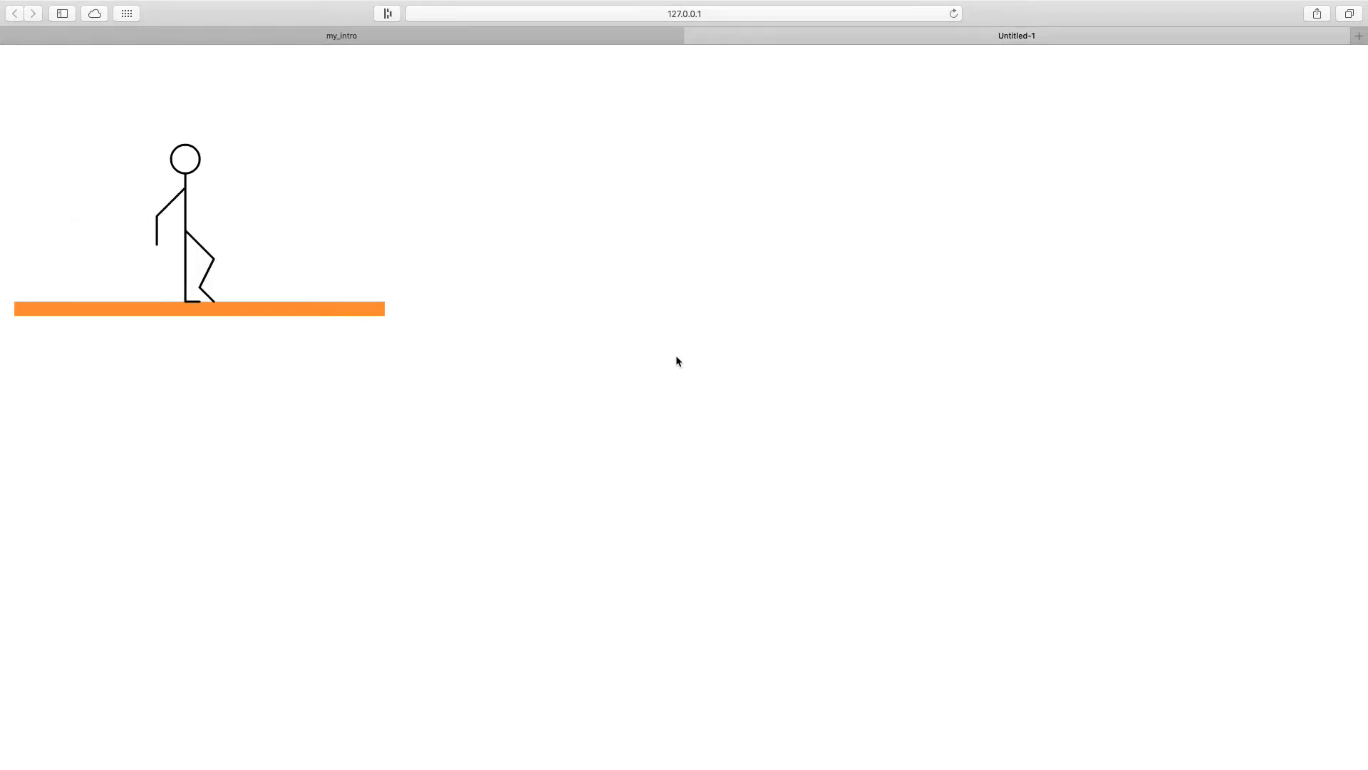
key(ctrl+Left)
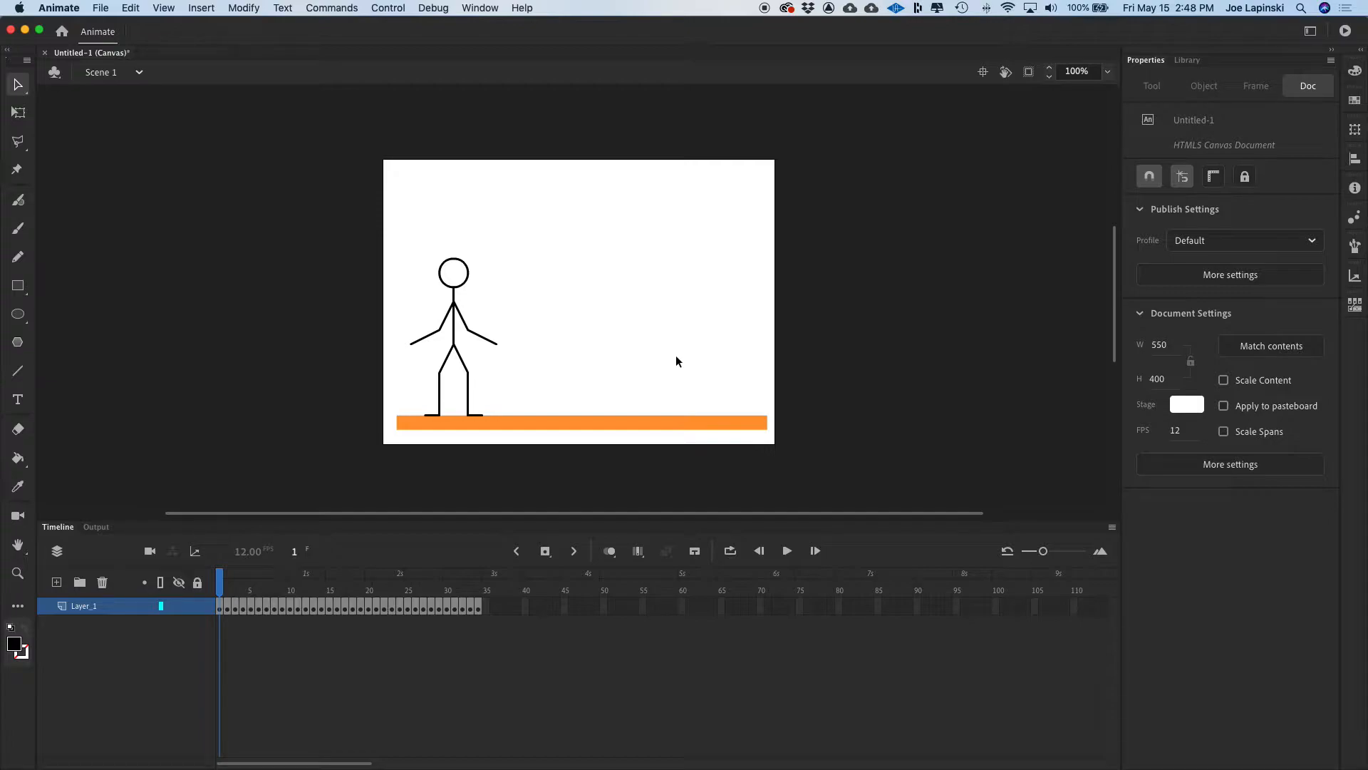
click(221, 587)
drag(221, 588, 226, 588)
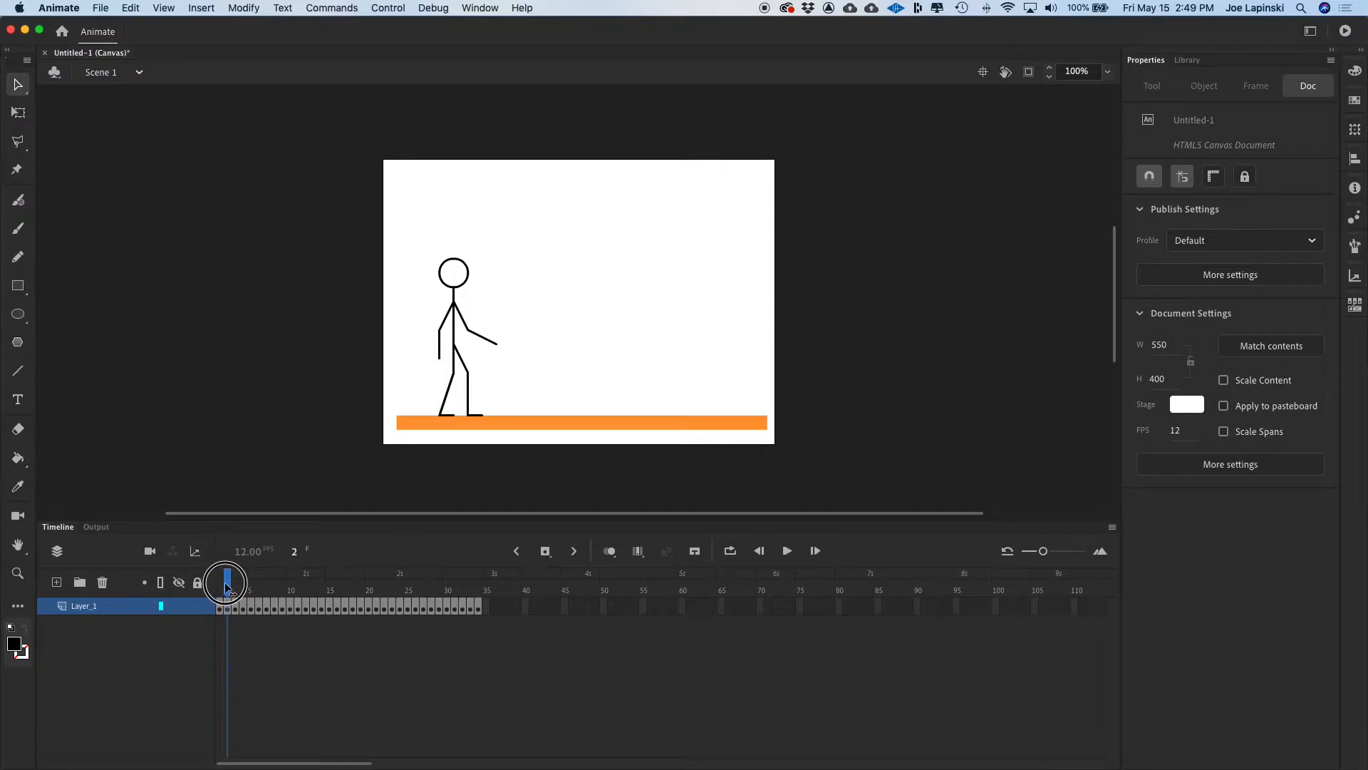
drag(231, 584, 218, 638)
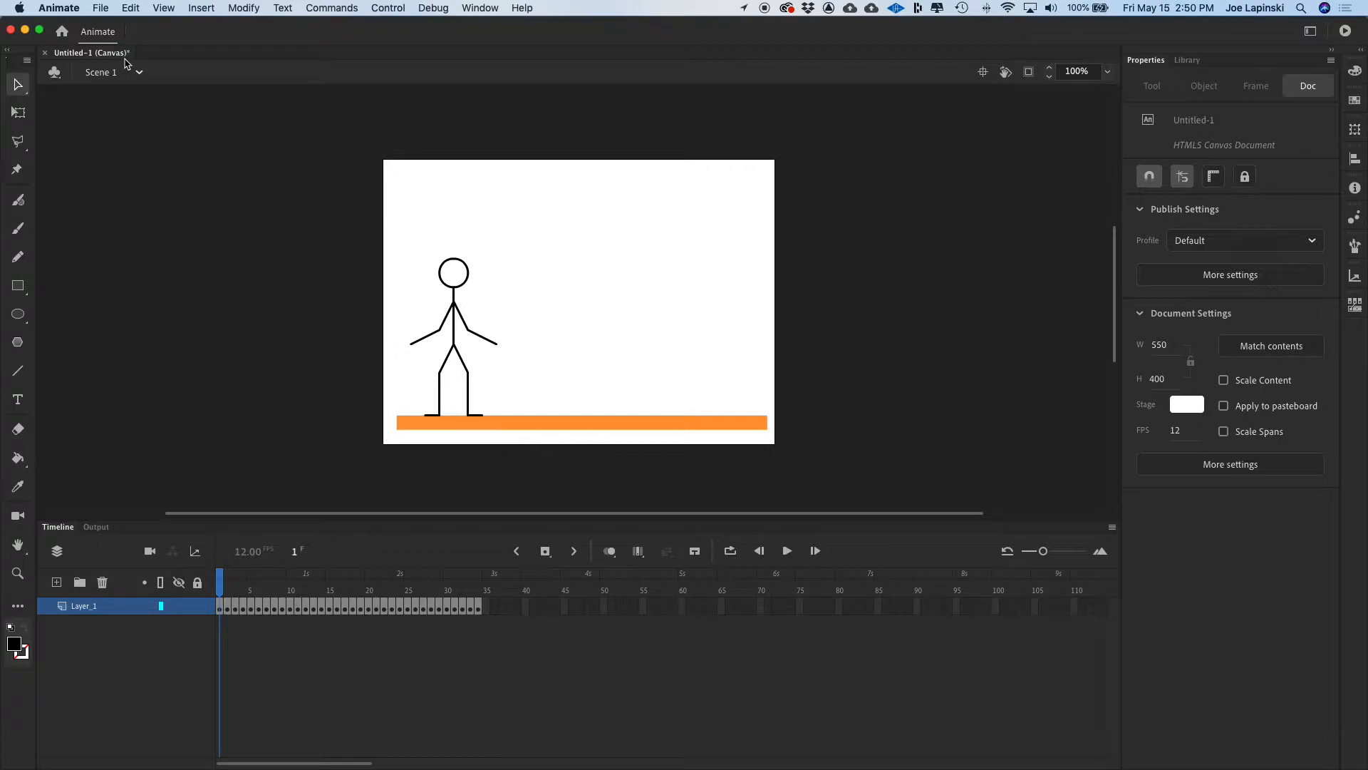
key(super+Return)
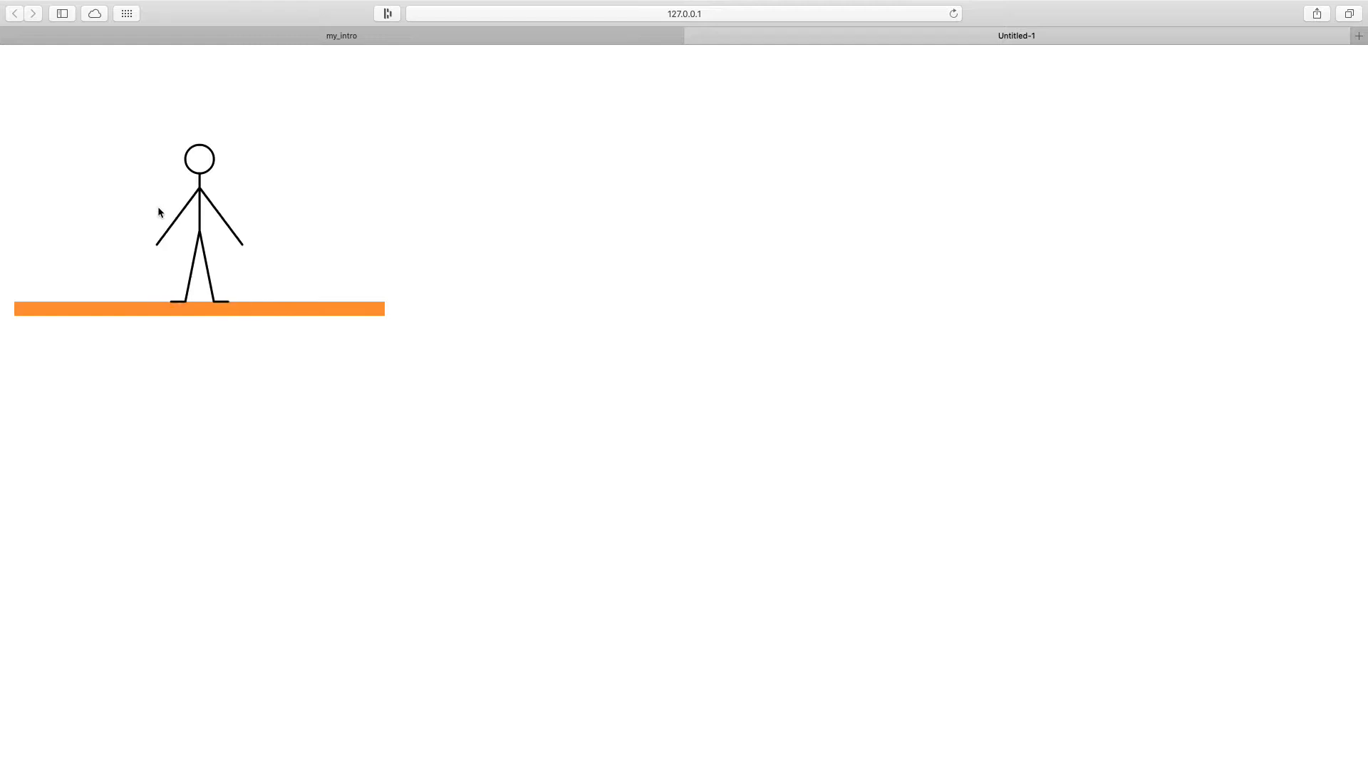
key(super+Tab)
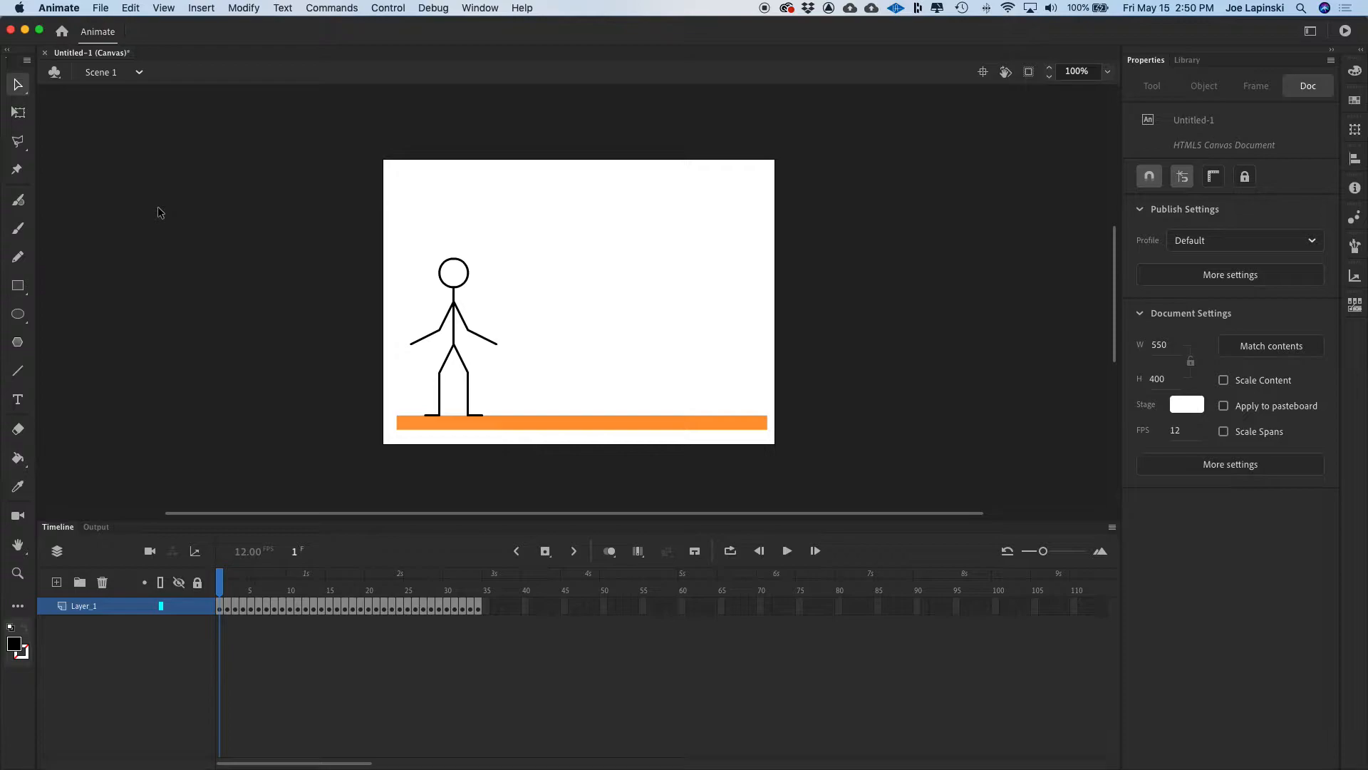
Step: Create a new HTML5 Canvas document from the 640 x 480 Low web preset with a frame rate of 12
click(100, 8)
click(105, 25)
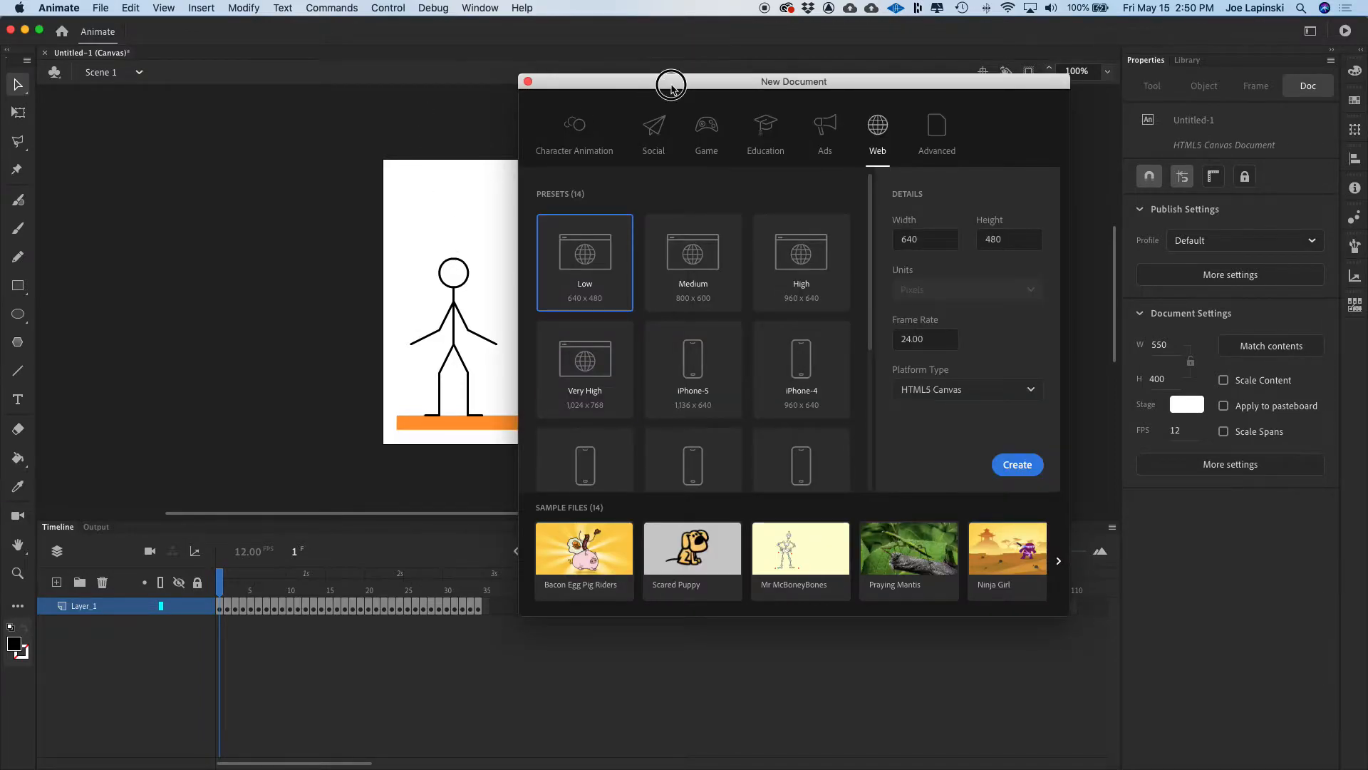
drag(668, 82, 501, 40)
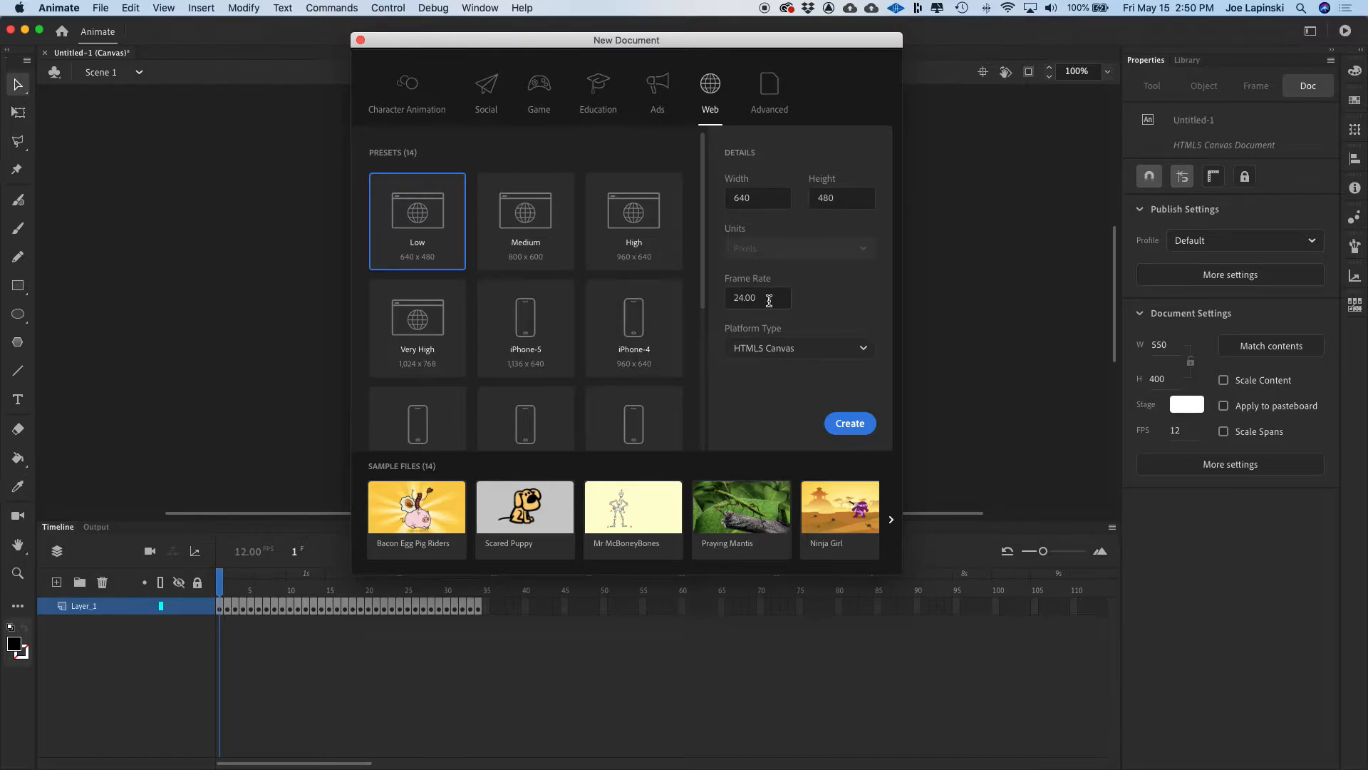
drag(769, 300, 729, 292)
text(12)
click(859, 426)
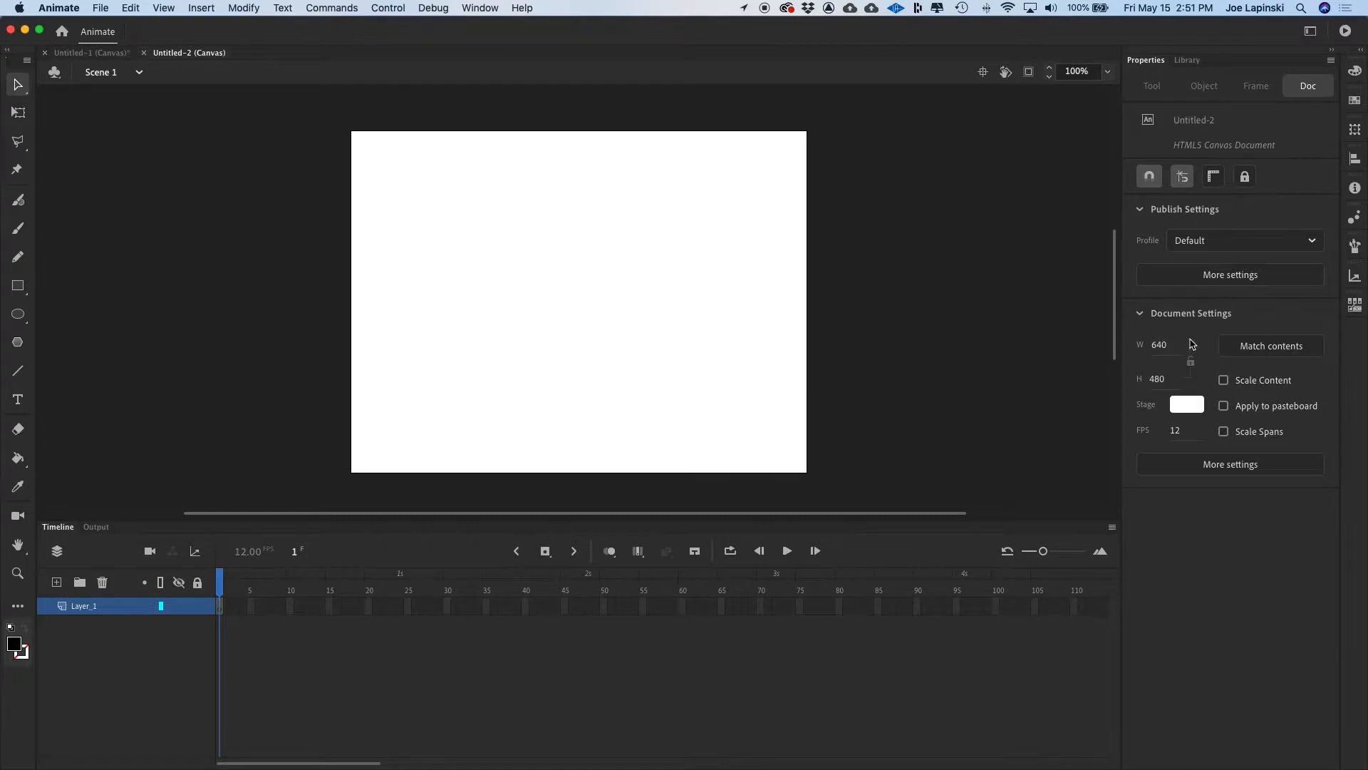
Step: Check the new document's frame rate in the document settings without changing anything
click(235, 8)
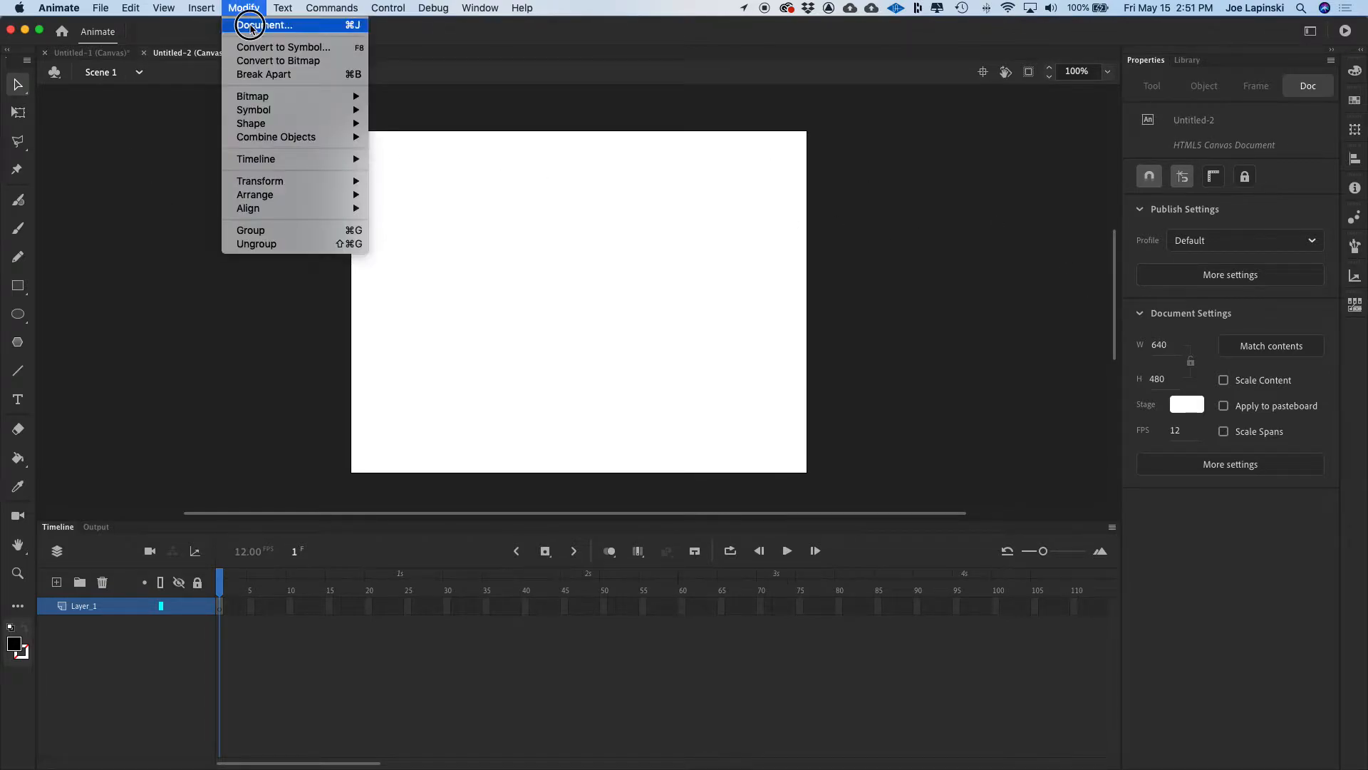
click(250, 26)
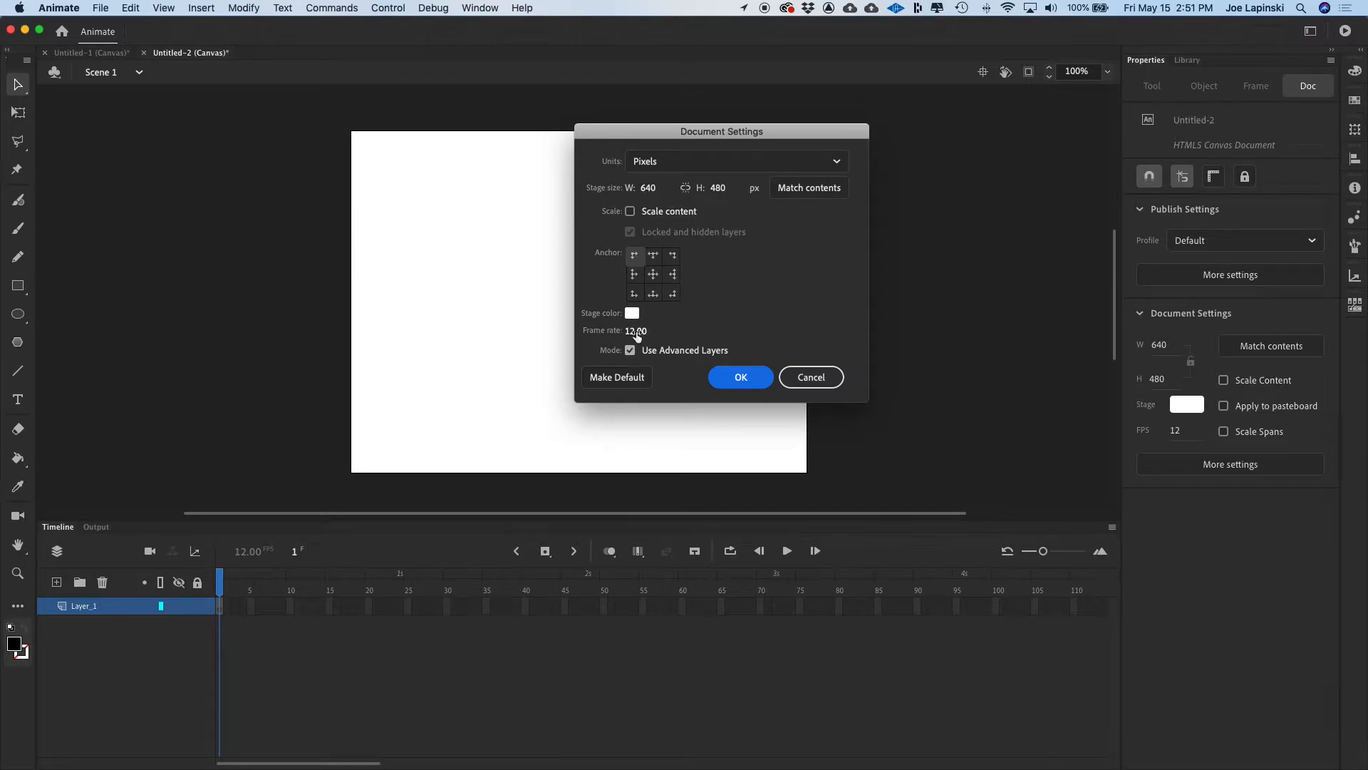
click(811, 376)
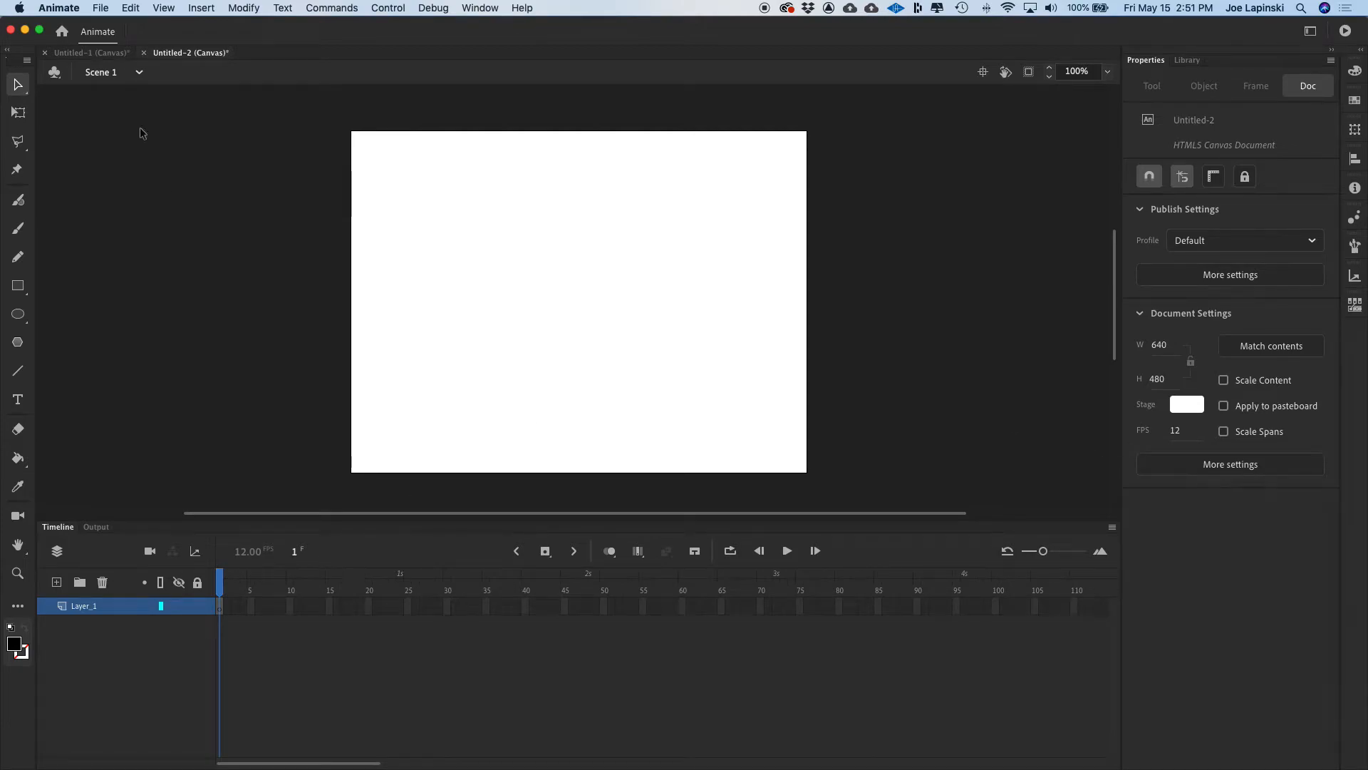
Step: Start saving the new document and name the file frame-by-frame.fla
key(super+s)
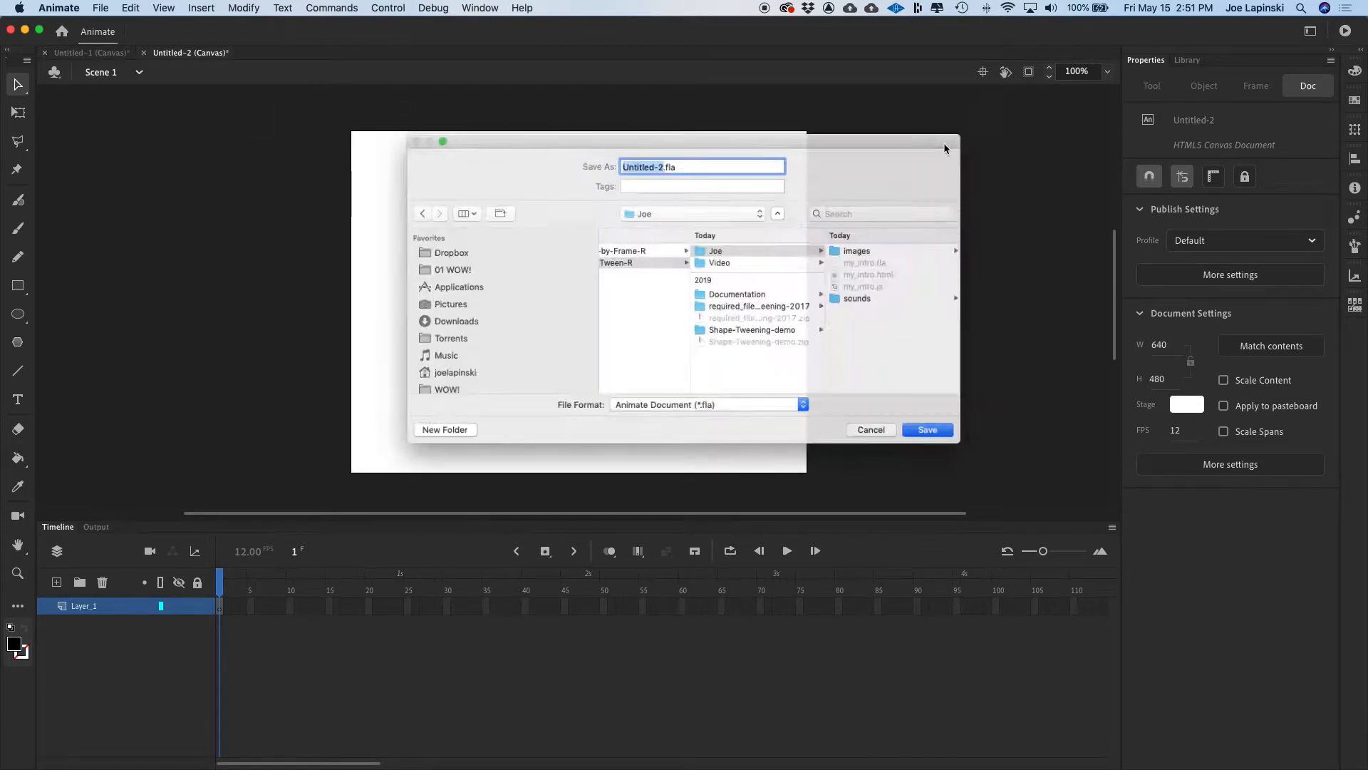
text(stic)
key(BackSpace)
key(BackSpace)
key(BackSpace)
text(fr)
text(ame-by-f)
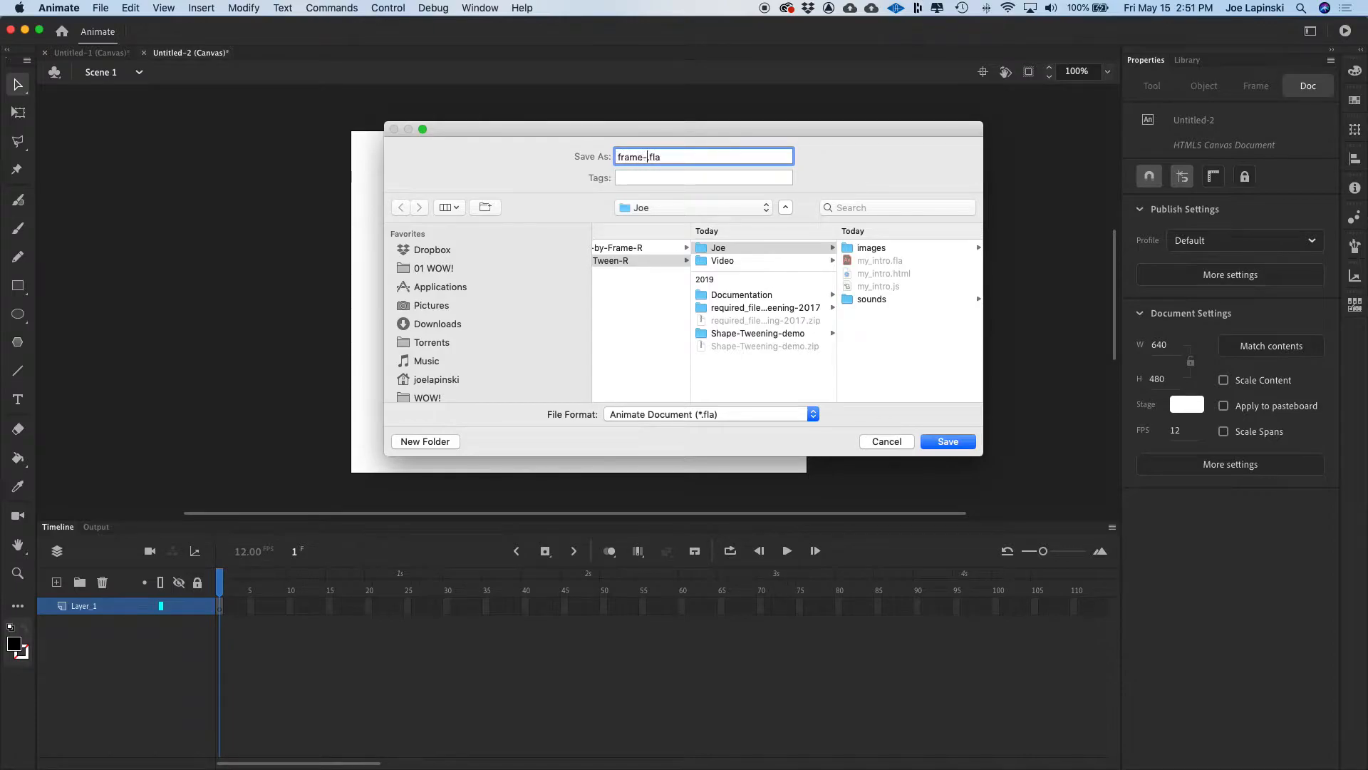
text(rame)
Step: Create a folder with the author's first name inside Frame-by-Frame-R and save the document there
scroll(732, 276, left, 3)
click(656, 250)
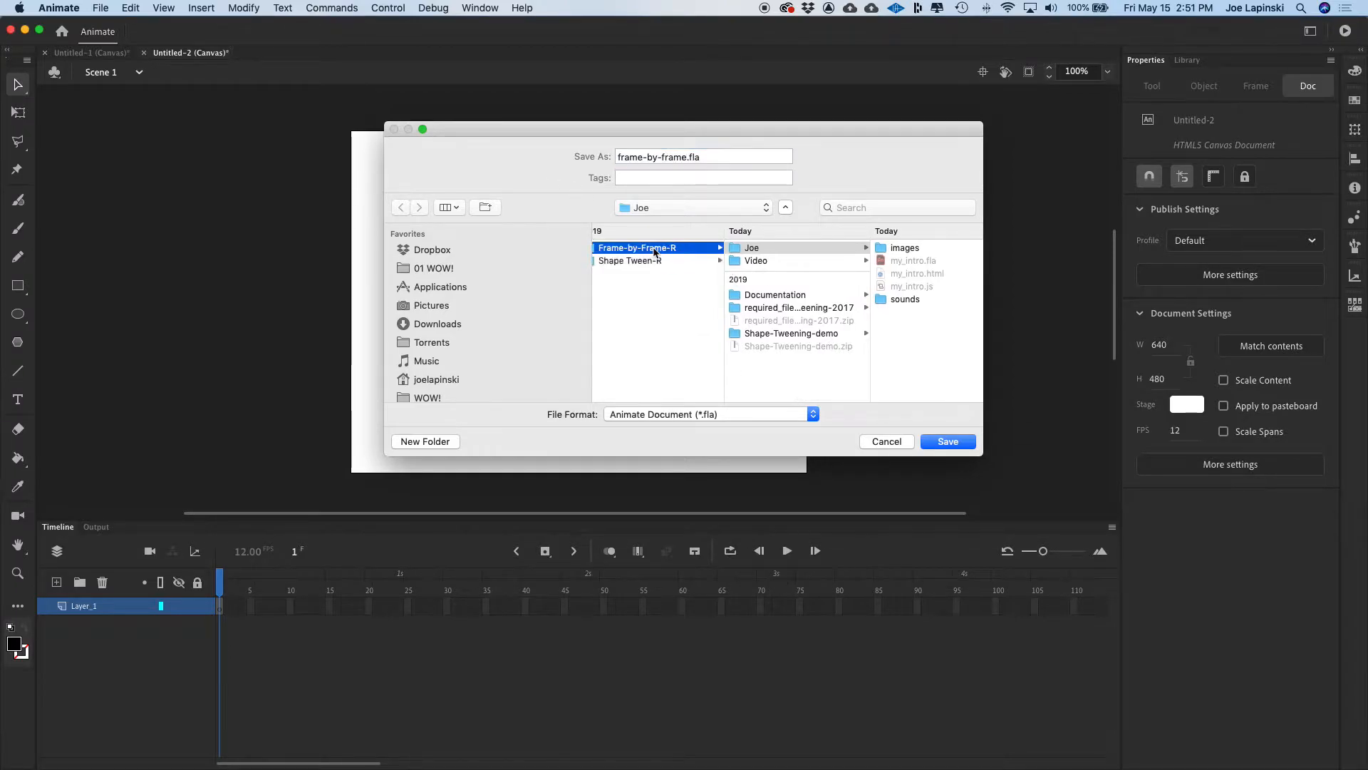
key(super+shift+n)
text(Joe)
key(Return)
key(Return)
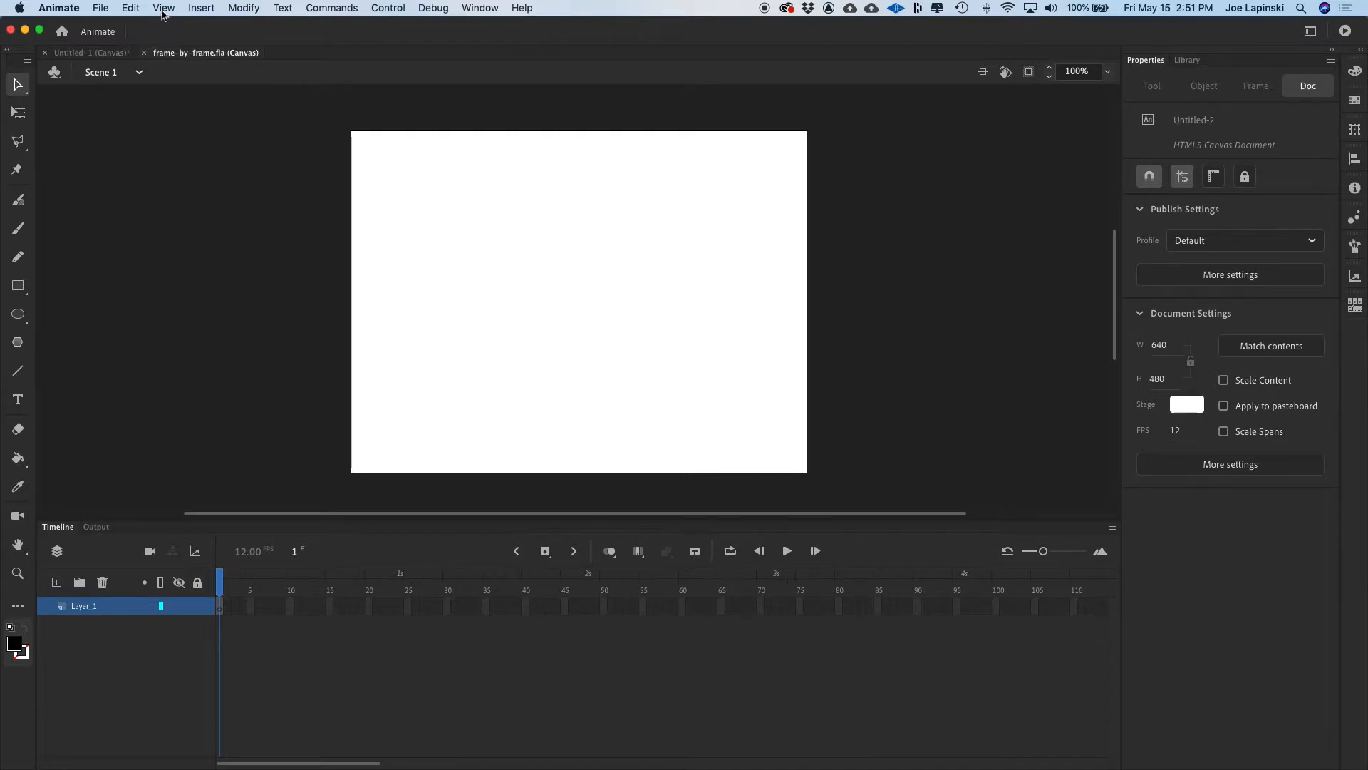
Step: Show the grid, enable snapping to it, and set its spacing to 20 px horizontally and vertically
click(163, 8)
mouse_move(185, 132)
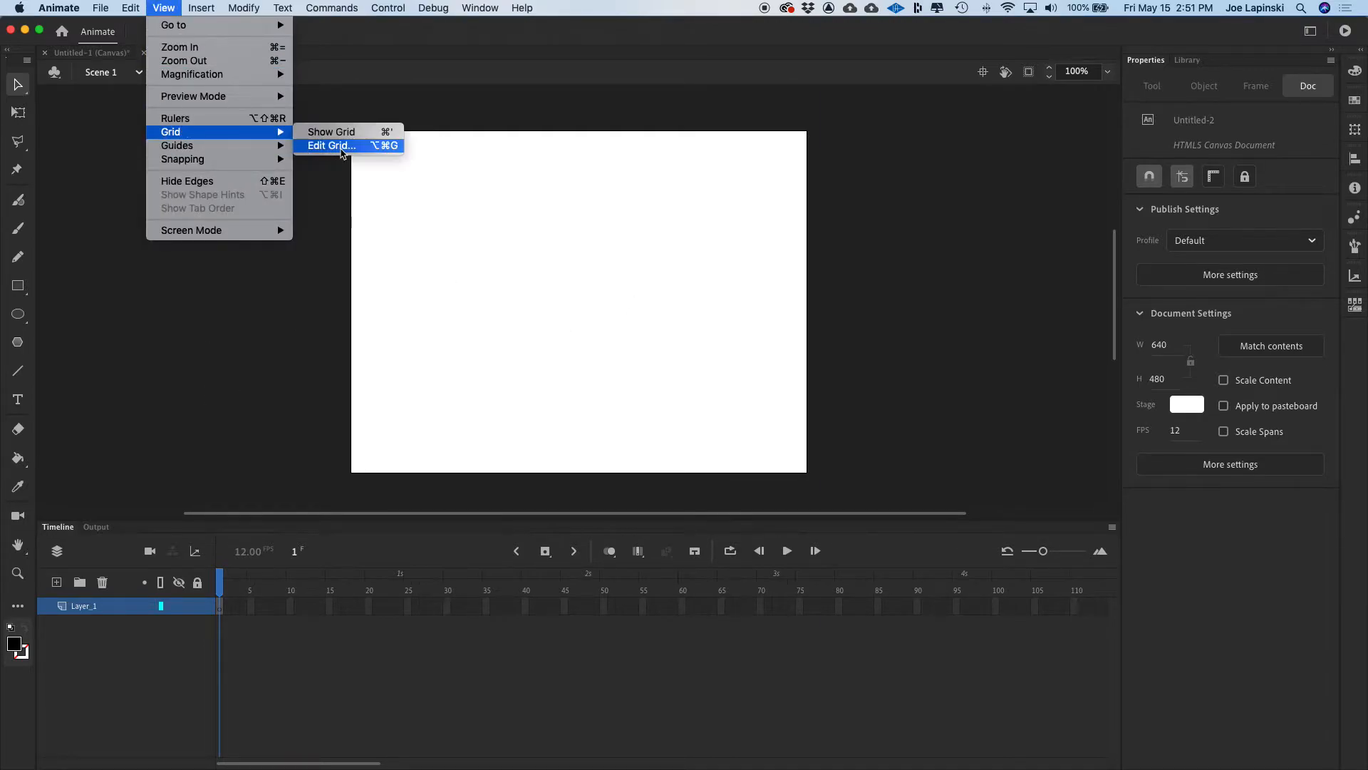
click(335, 145)
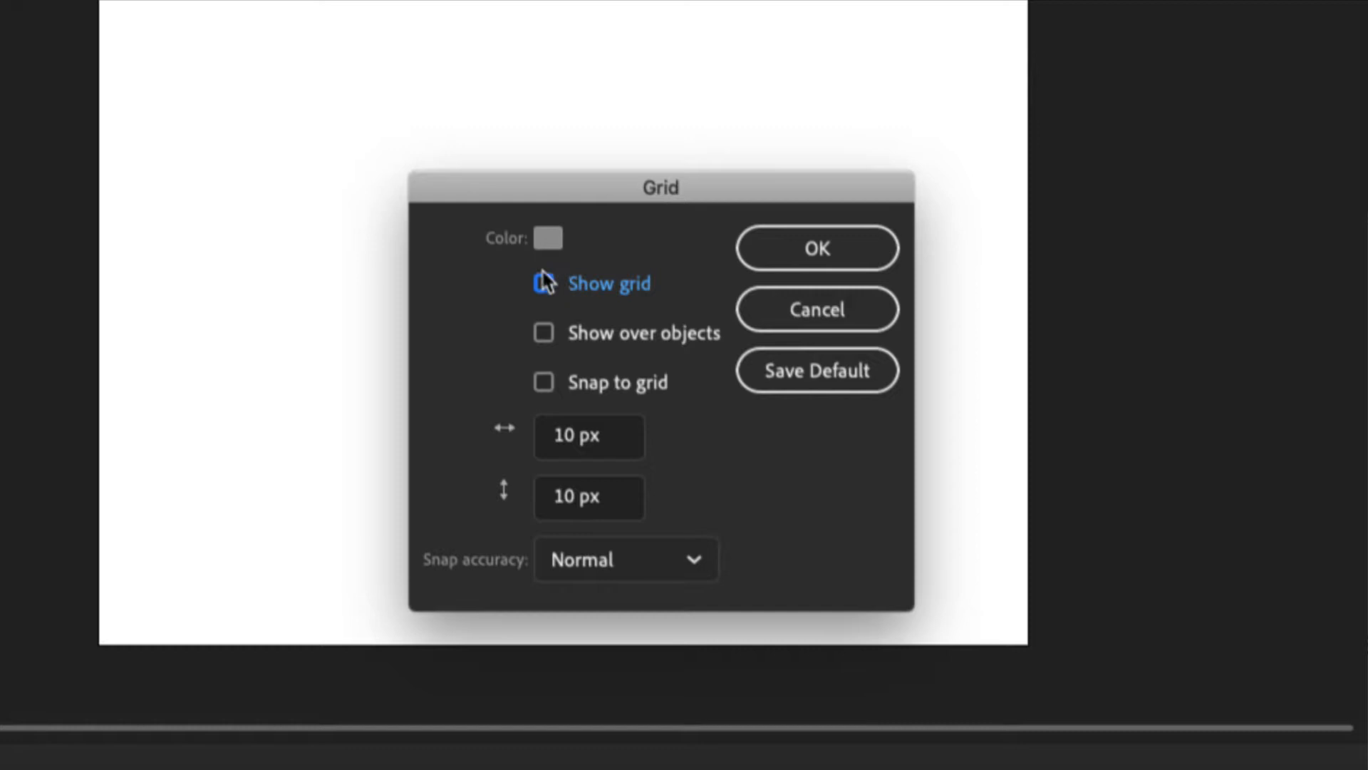
click(543, 278)
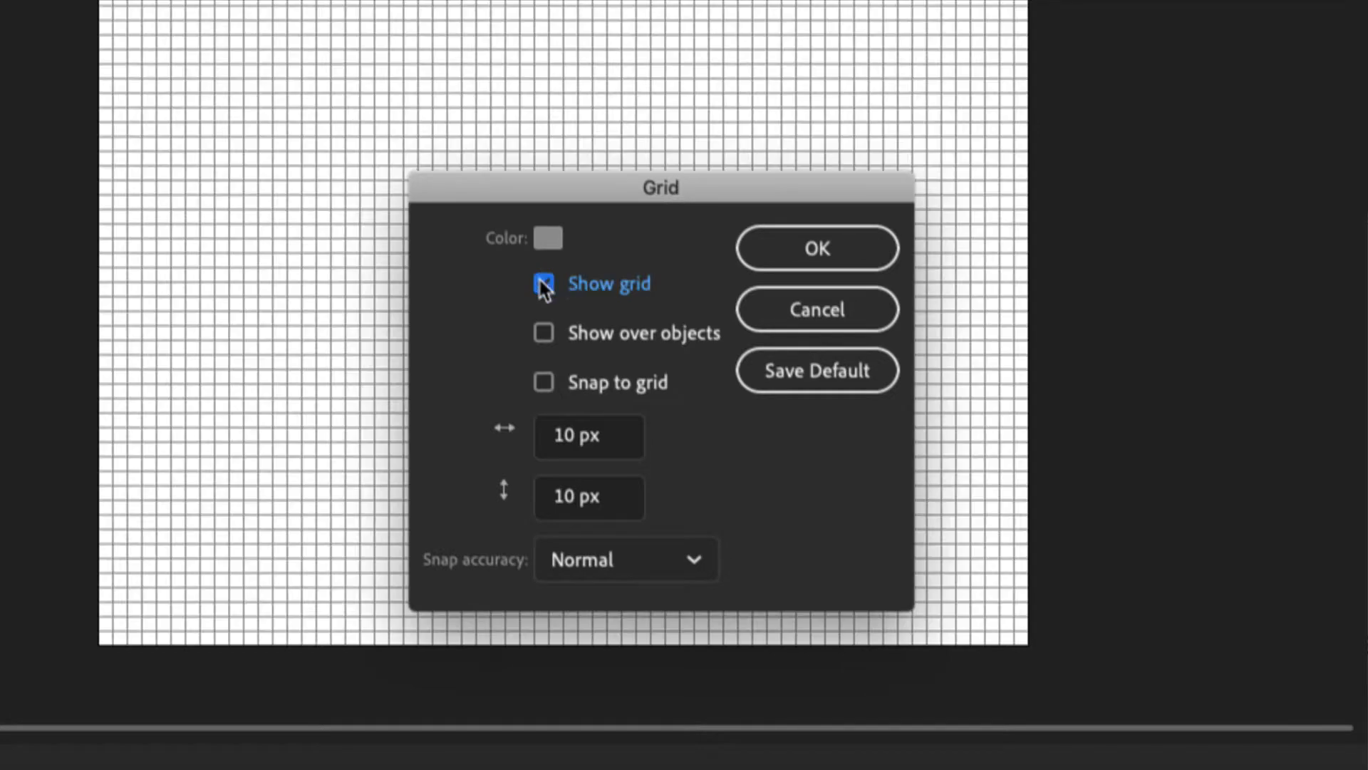
click(546, 384)
click(588, 432)
drag(589, 437, 536, 417)
text(20)
key(Tab)
text(20)
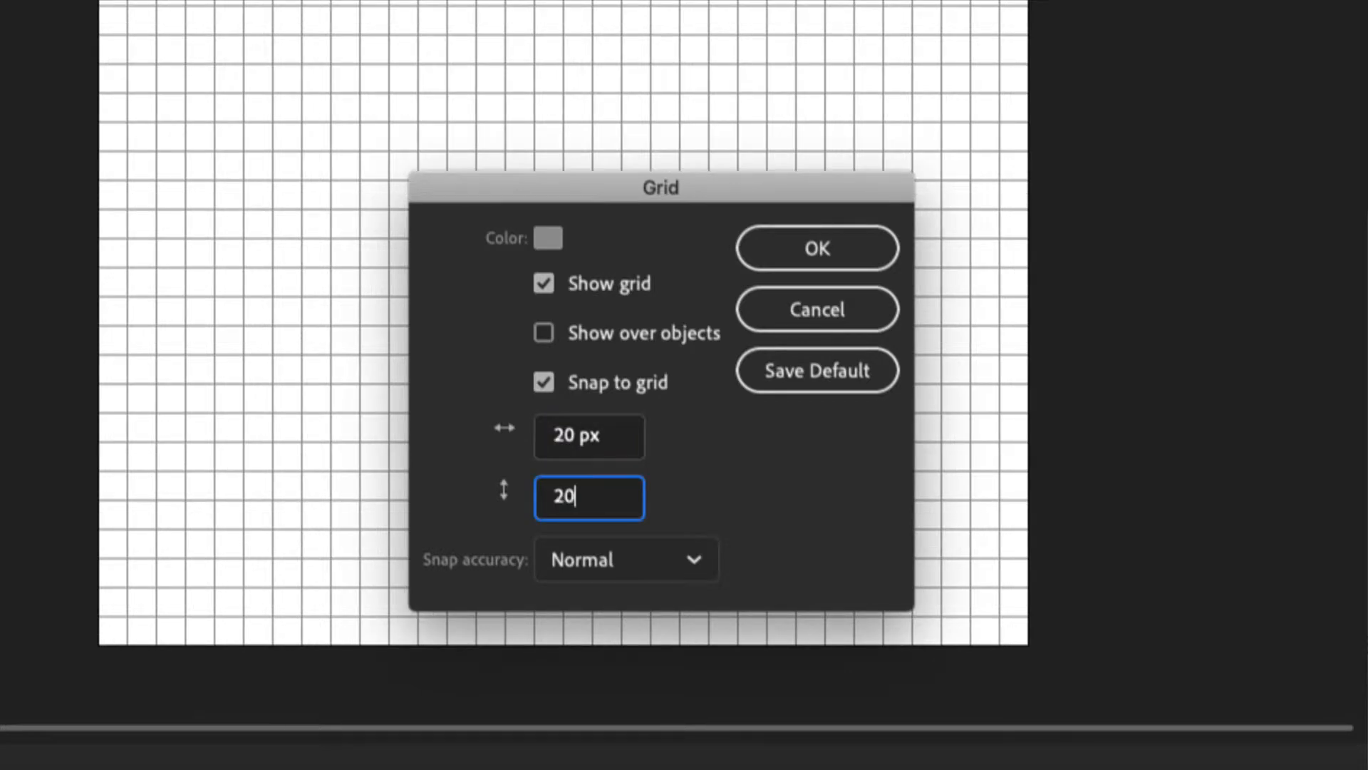
click(820, 260)
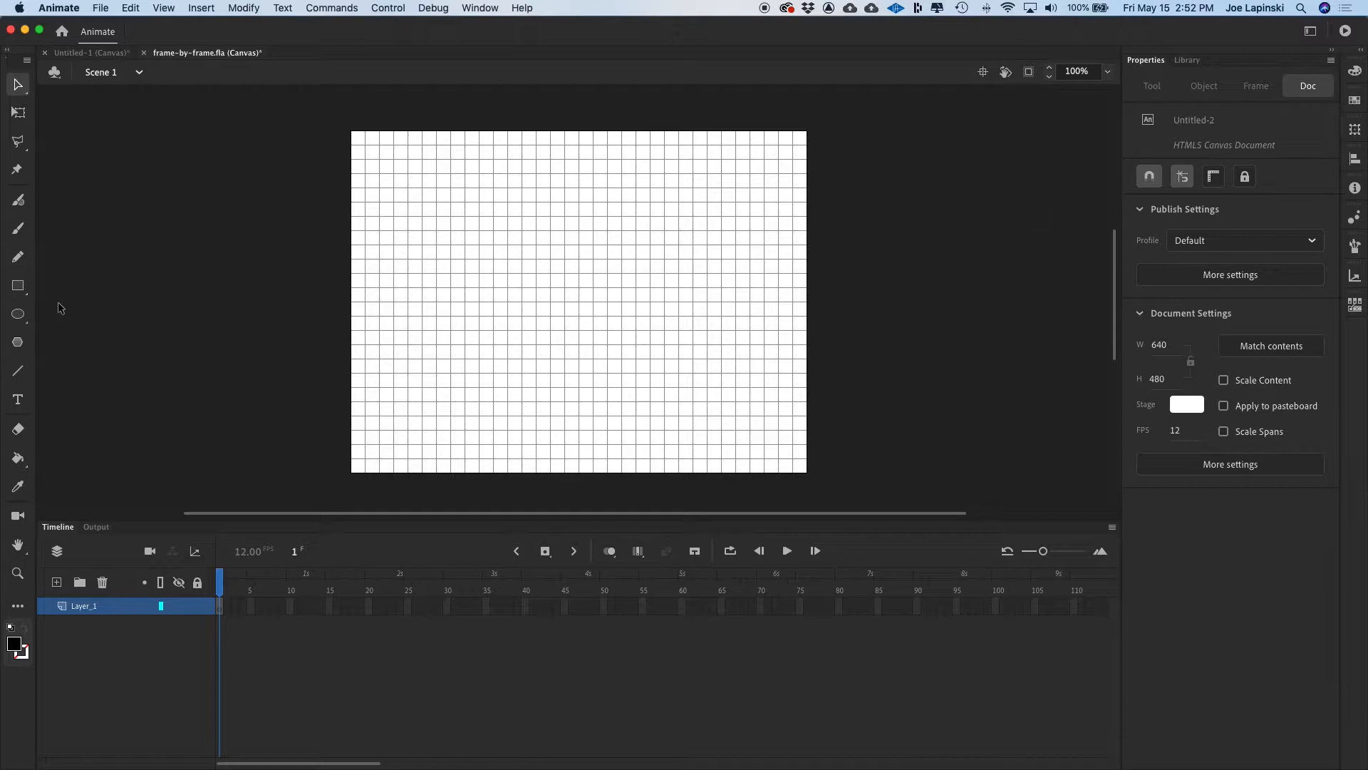
Step: Draw a green, strokeless ground strip about 600 by 20 px near the stage's lower edge and extend it to frame 16
click(18, 285)
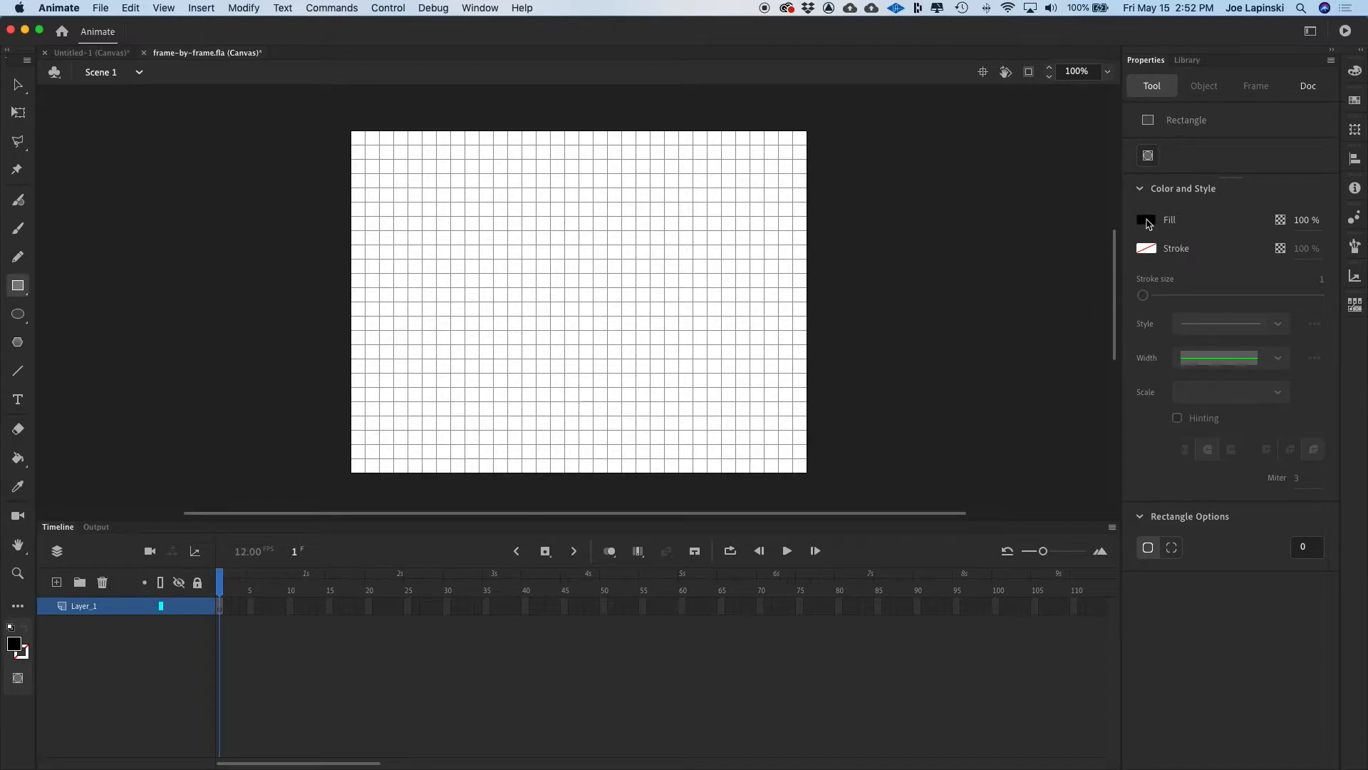
click(1147, 220)
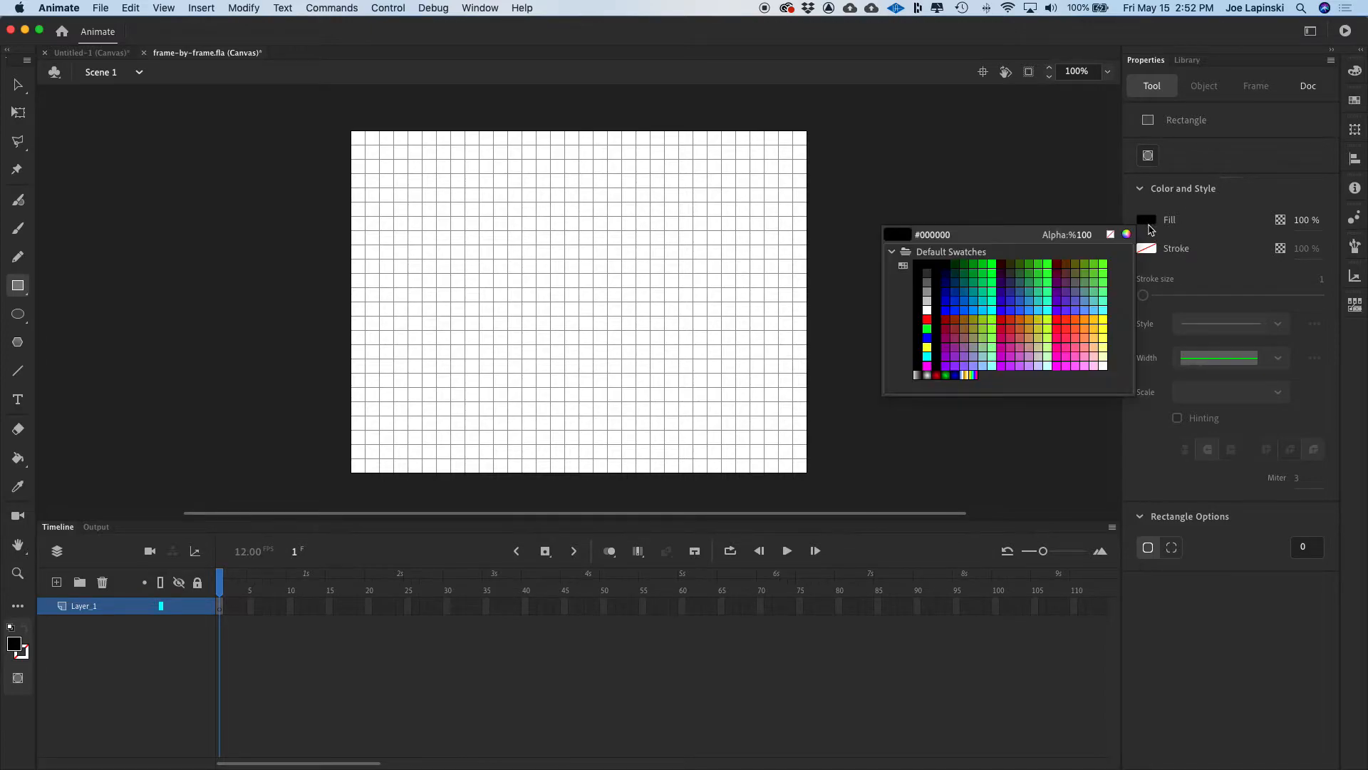
click(978, 272)
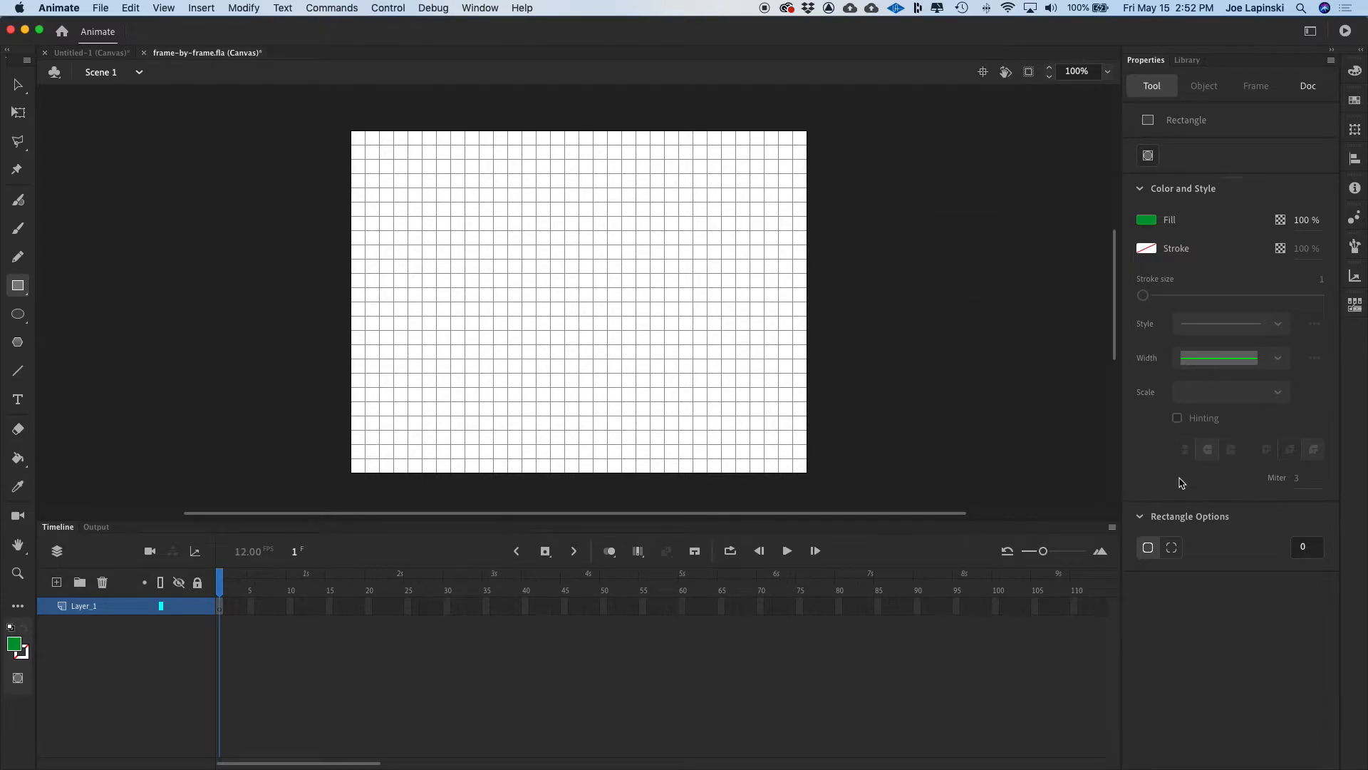
drag(366, 444, 793, 458)
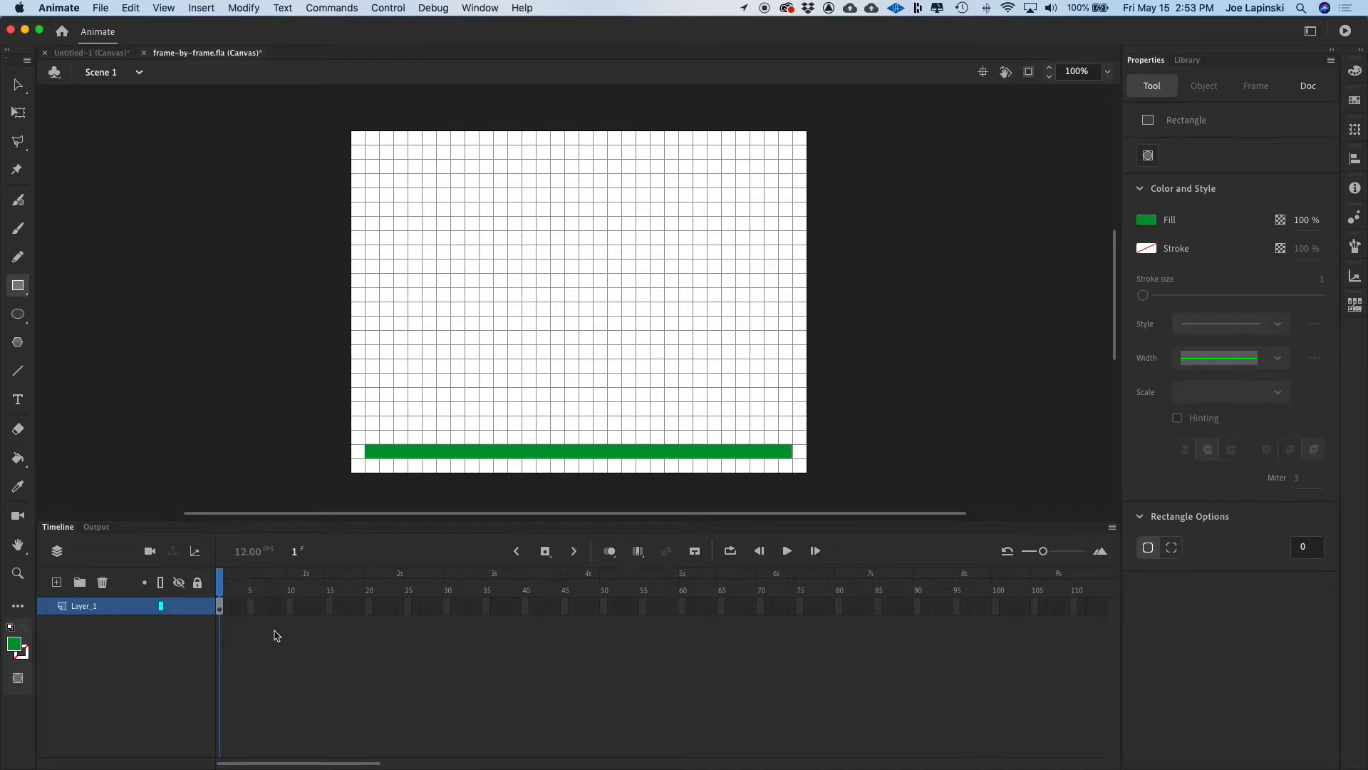
click(336, 607)
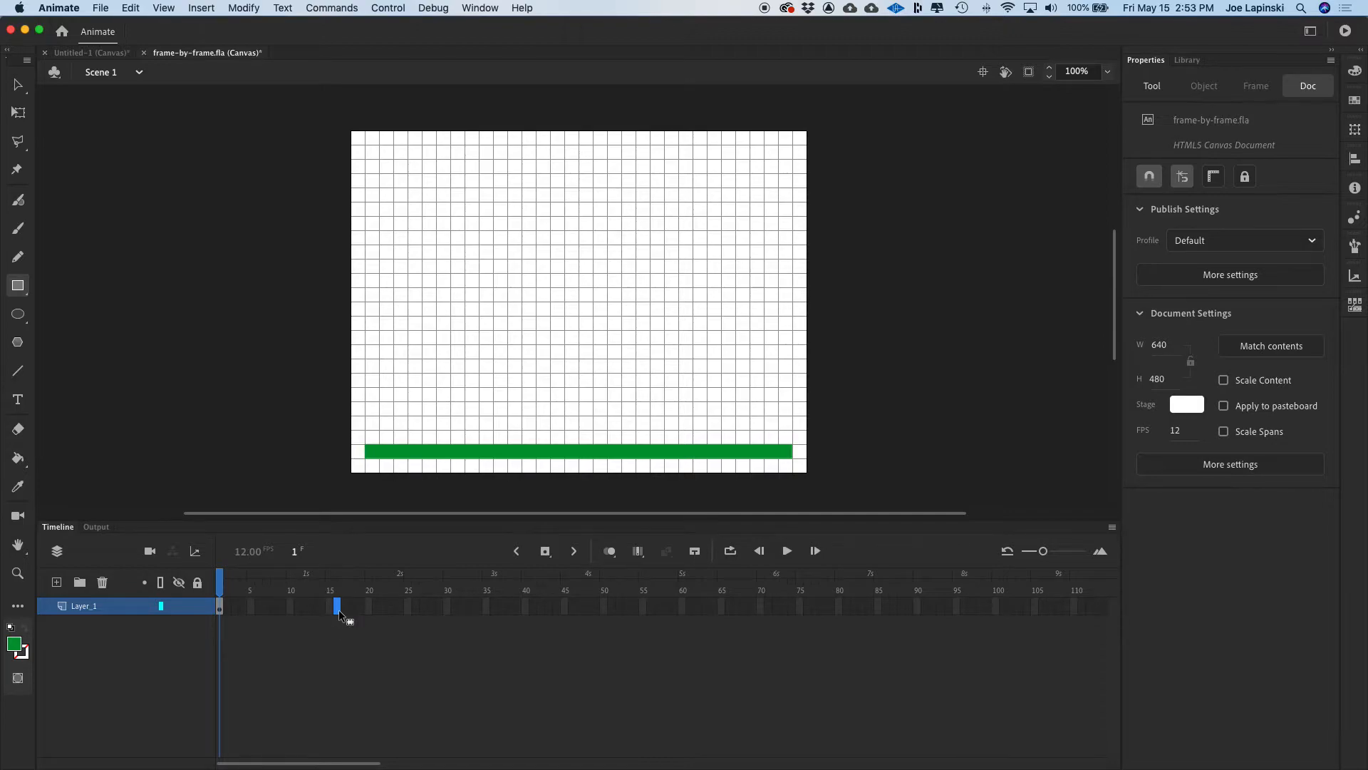
key(F5)
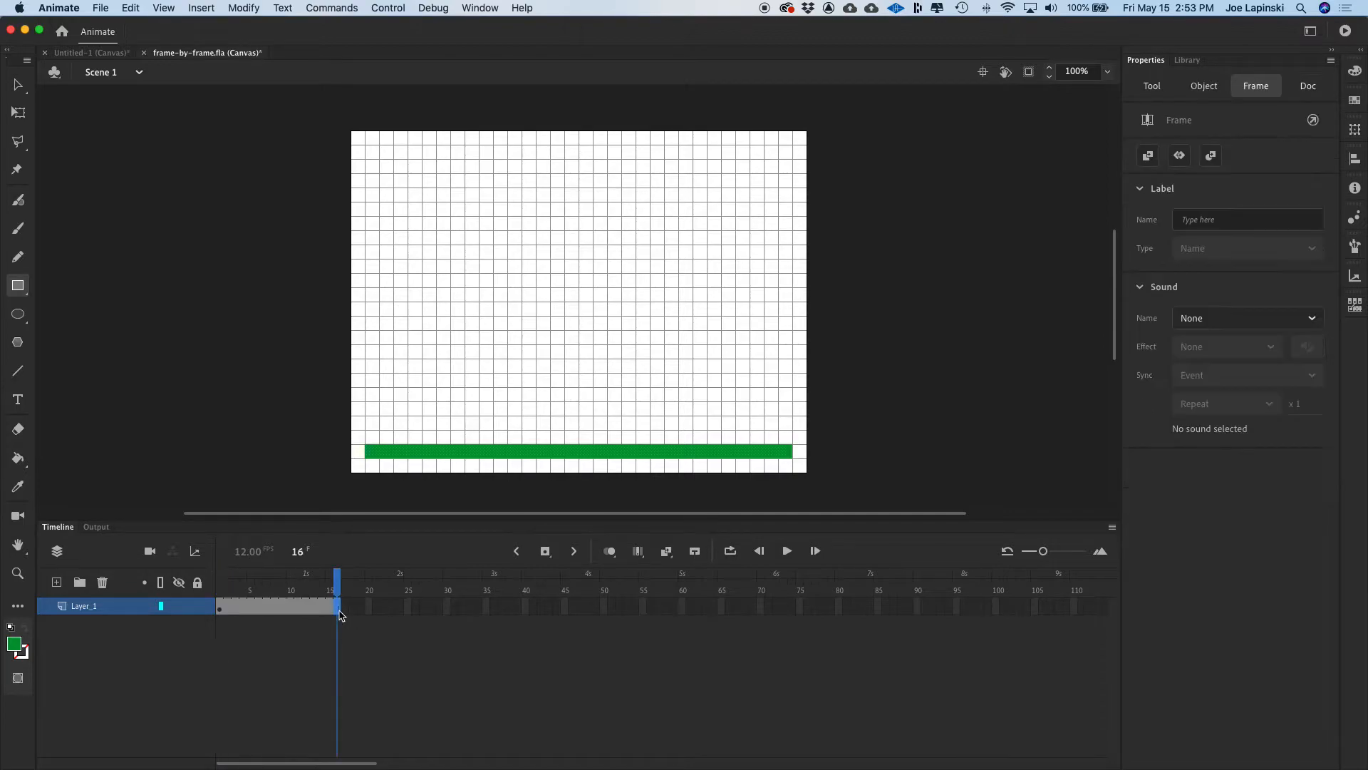
Step: Rename the ground strip's layer to ground and lock it
double_click(82, 606)
text(ground)
key(Return)
click(197, 606)
Step: Add a new layer above the ground layer and name it stickman
click(56, 583)
double_click(89, 606)
text(stickman)
key(Return)
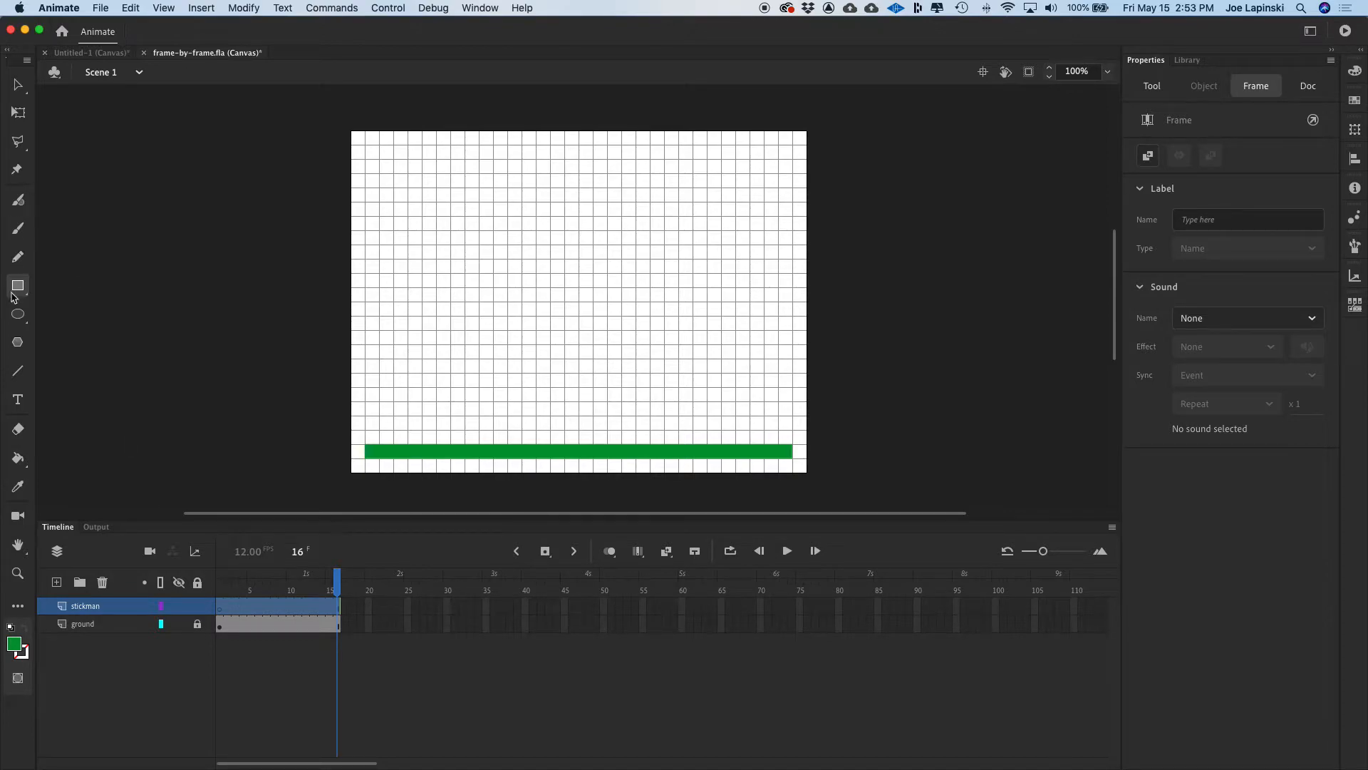
Step: Set up the Line tool with a black stroke of size 3 for drawing on the stickman layer
click(18, 372)
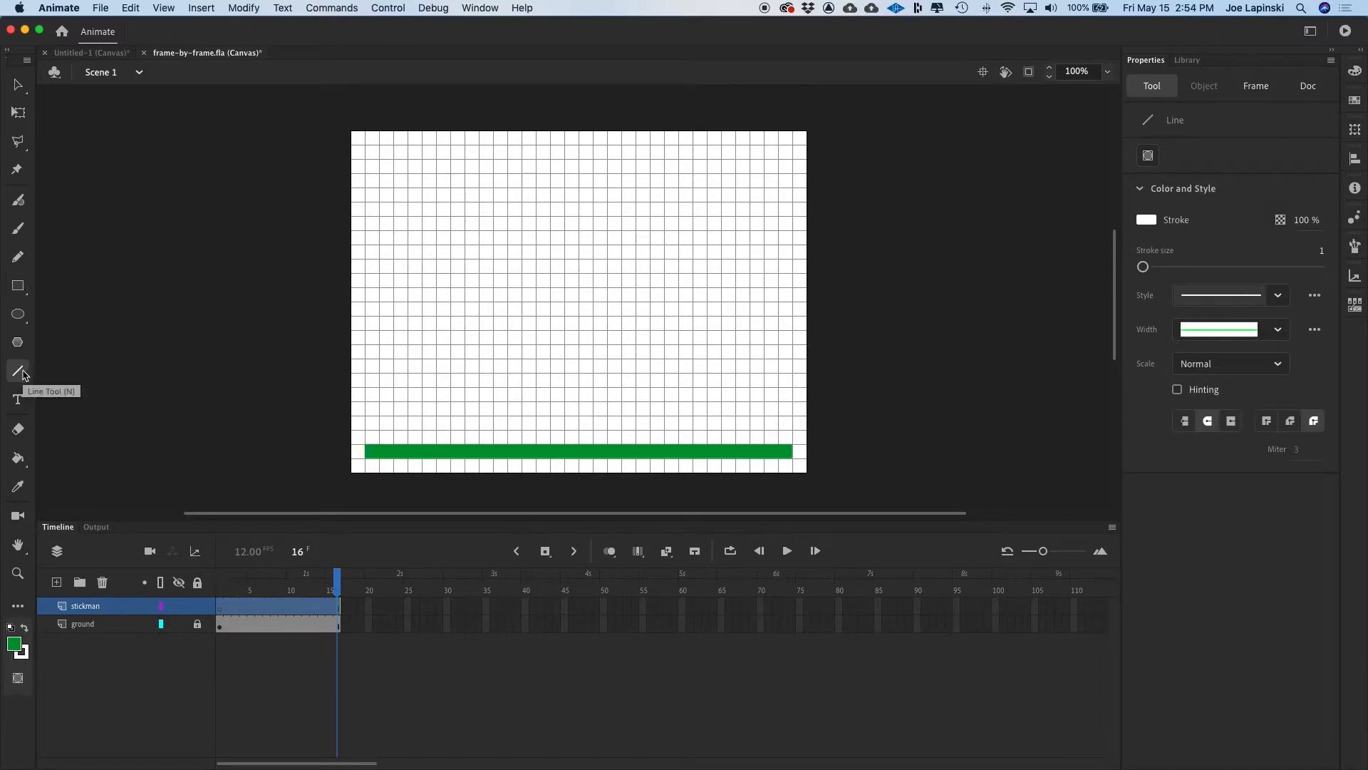
click(1146, 219)
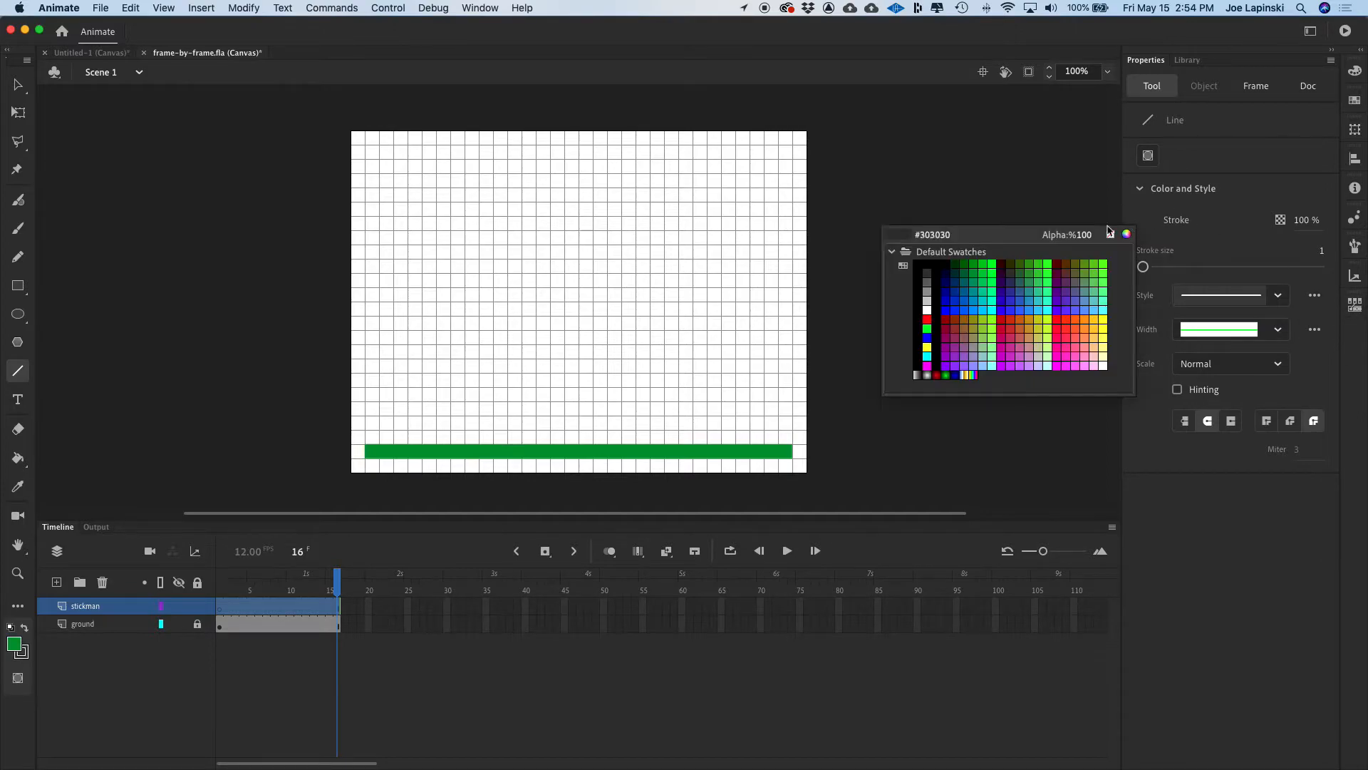
click(930, 263)
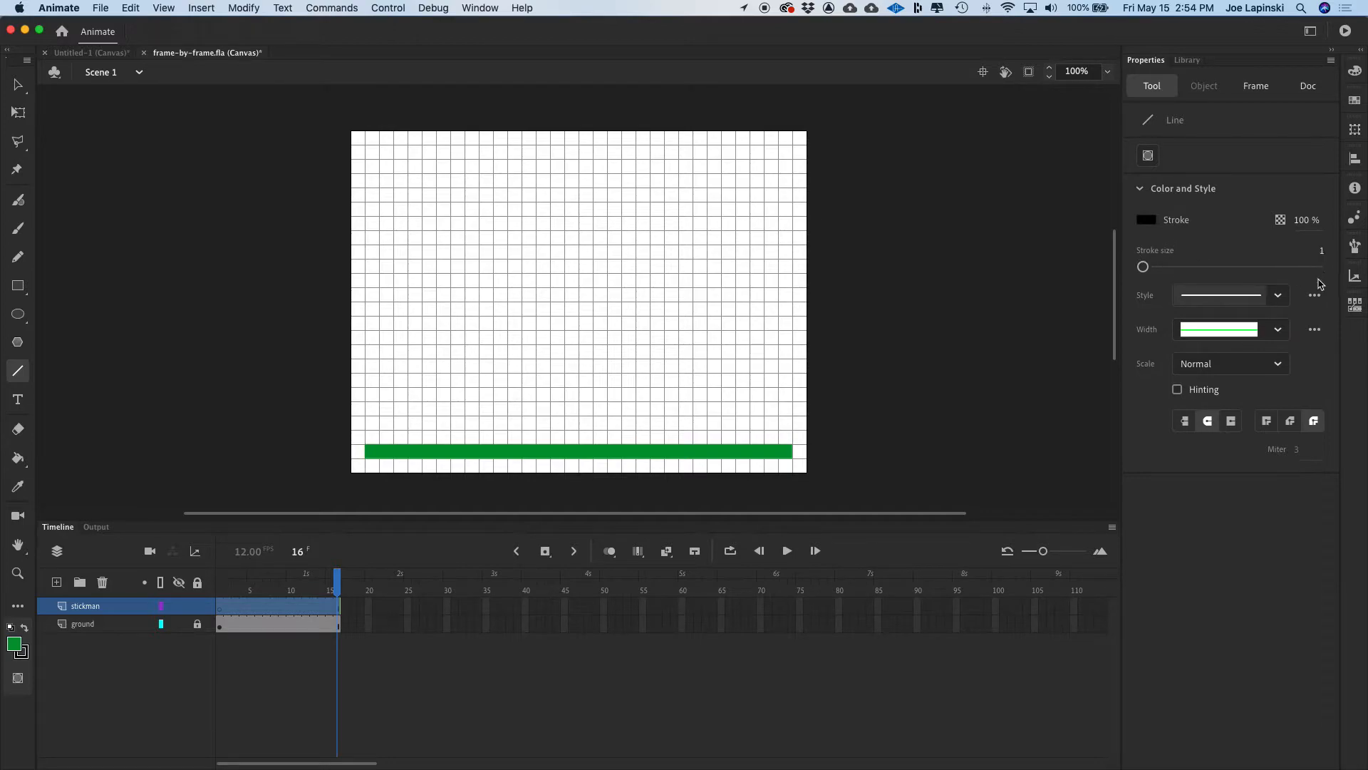
click(1323, 257)
text(3)
key(Return)
key(super+equal)
scroll(462, 337, down, 5)
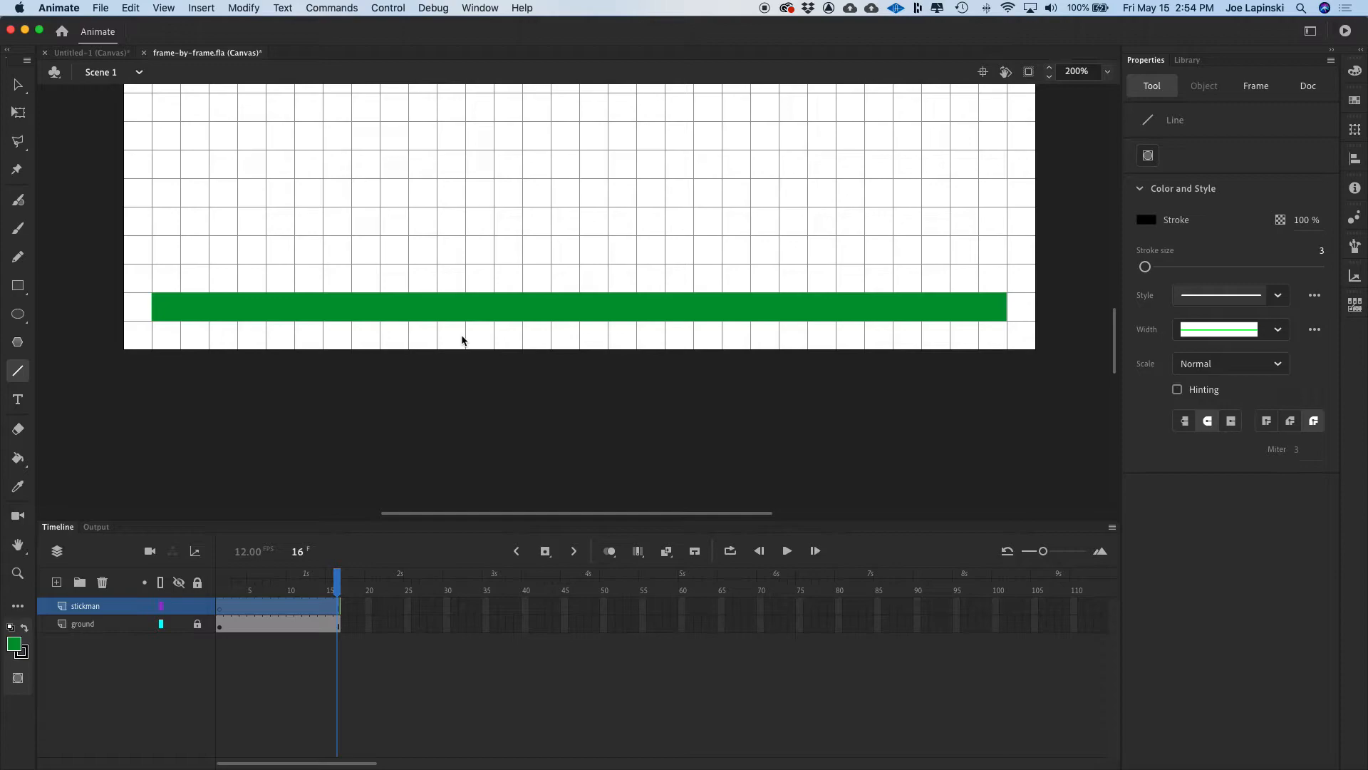
scroll(382, 298, up, 5)
scroll(382, 298, up, 1)
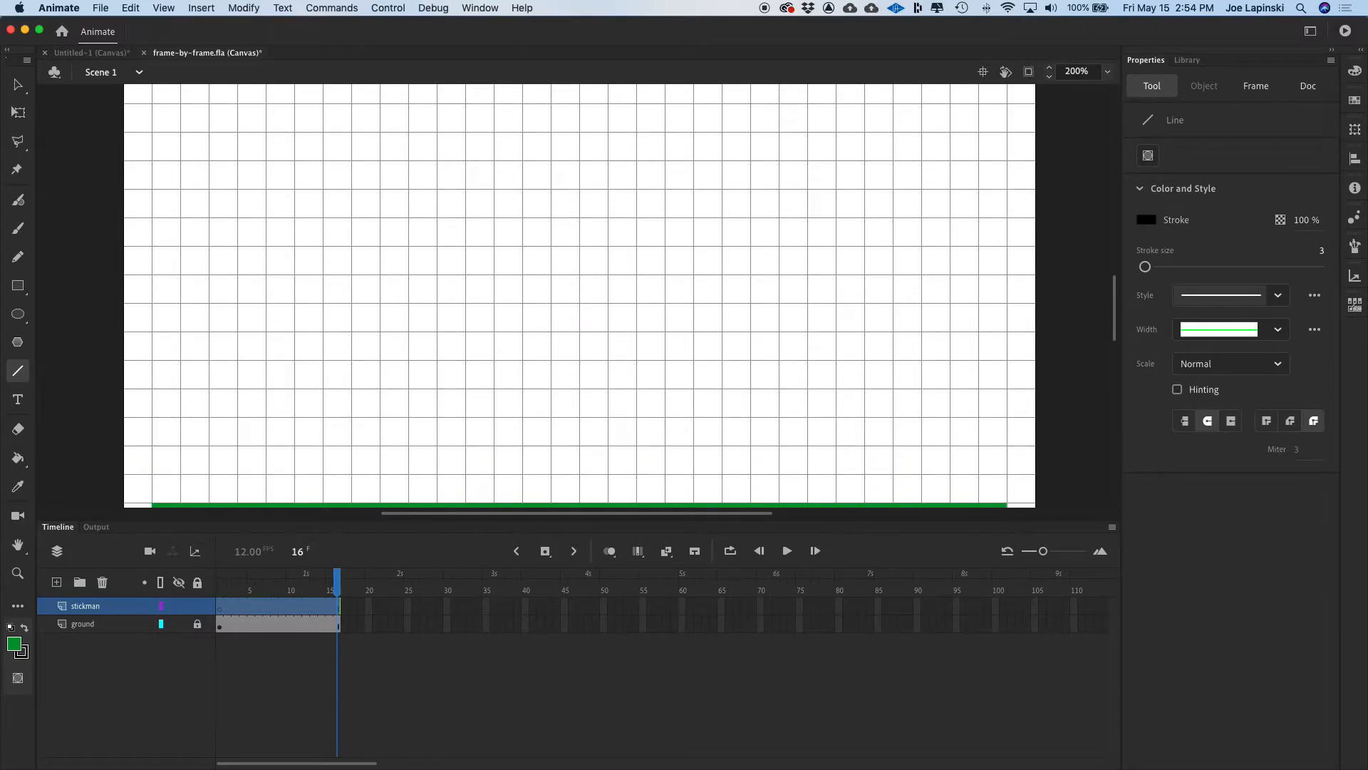
Step: Switch to Acrobat and examine the stick figure's grid proportions in Frame by Frame-2017.pdf, then return to Animate
click(473, 758)
drag(459, 159, 465, 47)
scroll(541, 590, down, 6)
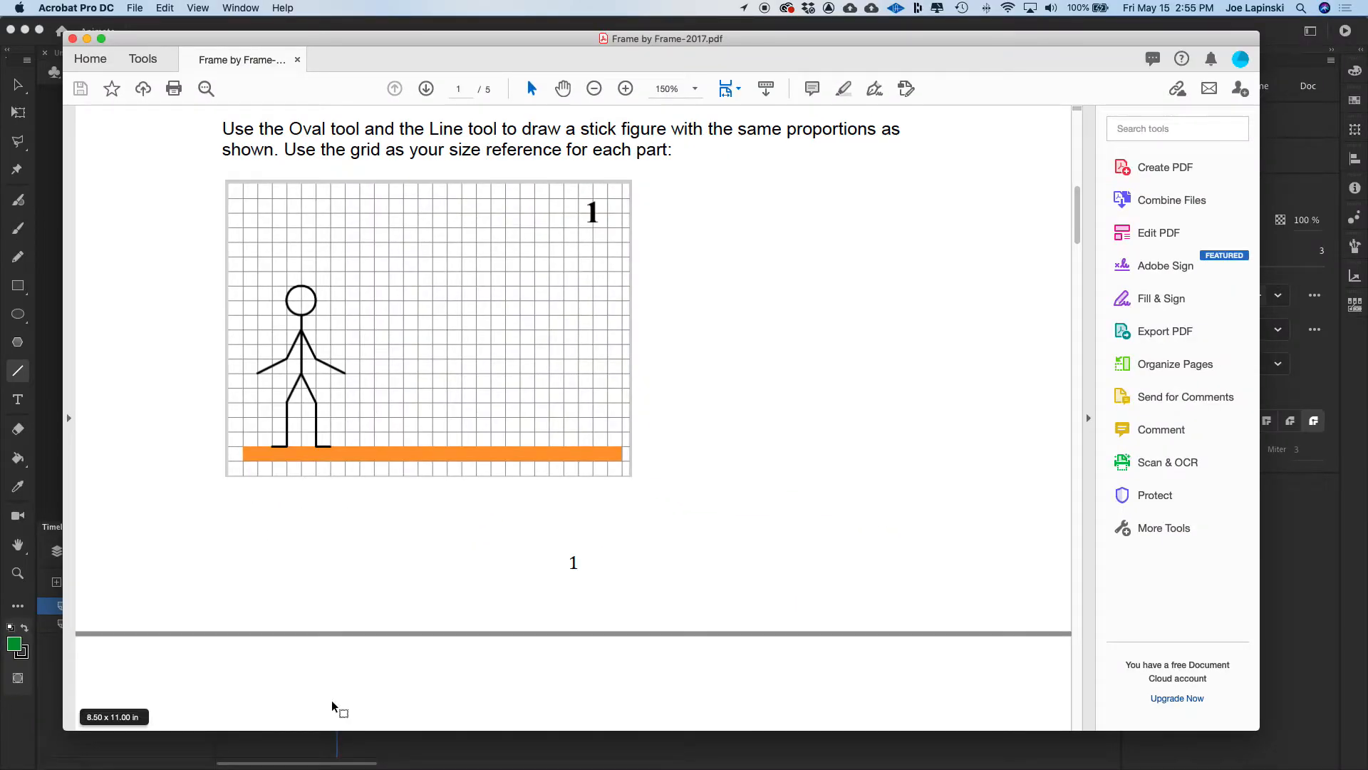
click(419, 40)
drag(420, 40, 492, 768)
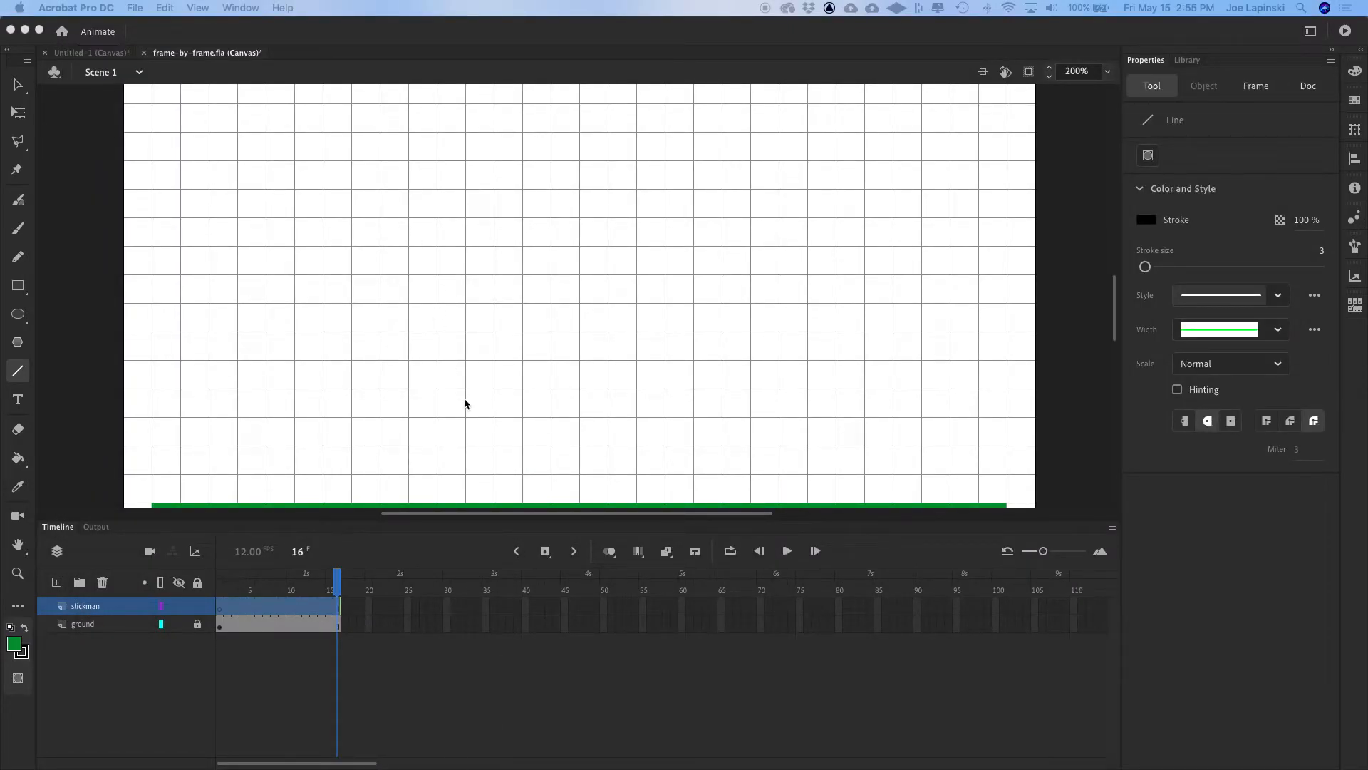
Step: Draw the stickman's two one-square-long feet on the ground strip and bent legs meeting at a hip five grid squares above it
scroll(465, 404, down, 2)
scroll(465, 404, left, 5)
scroll(464, 404, right, 5)
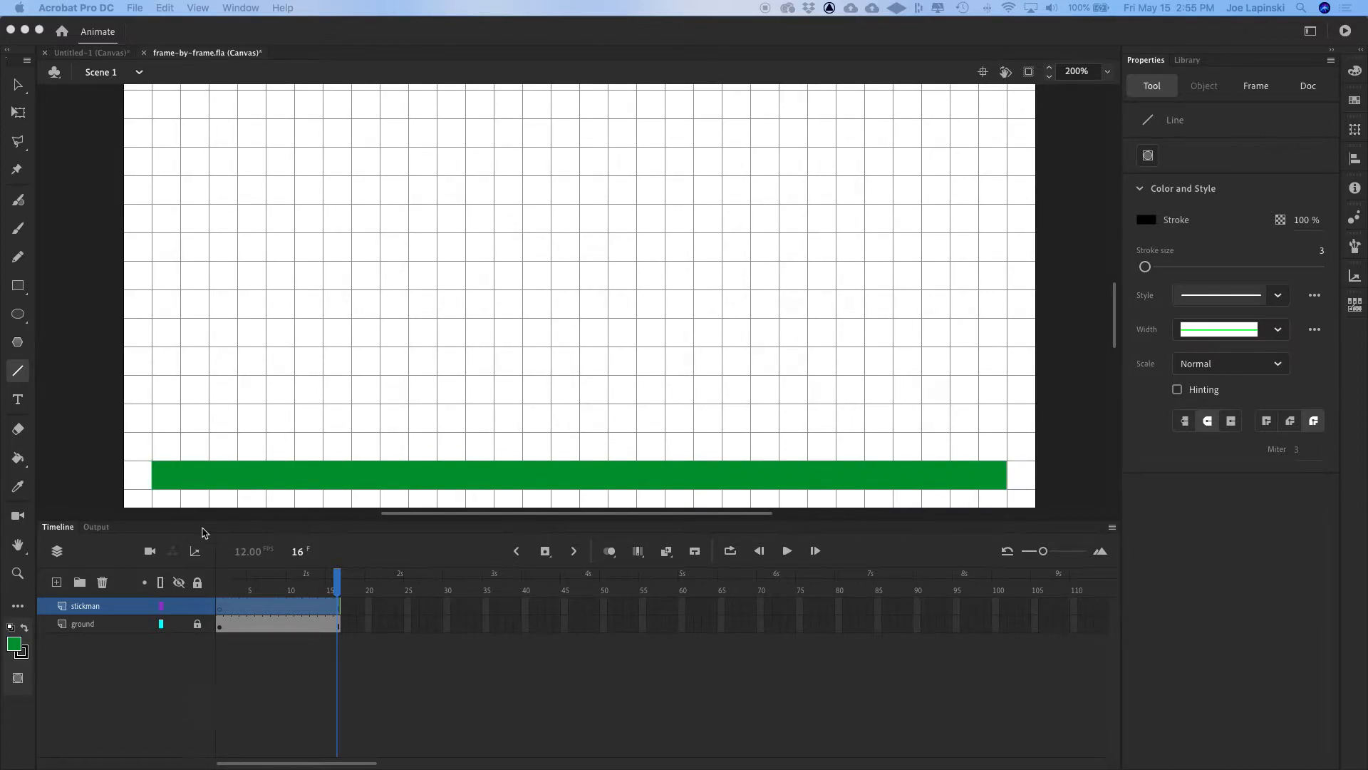
click(215, 455)
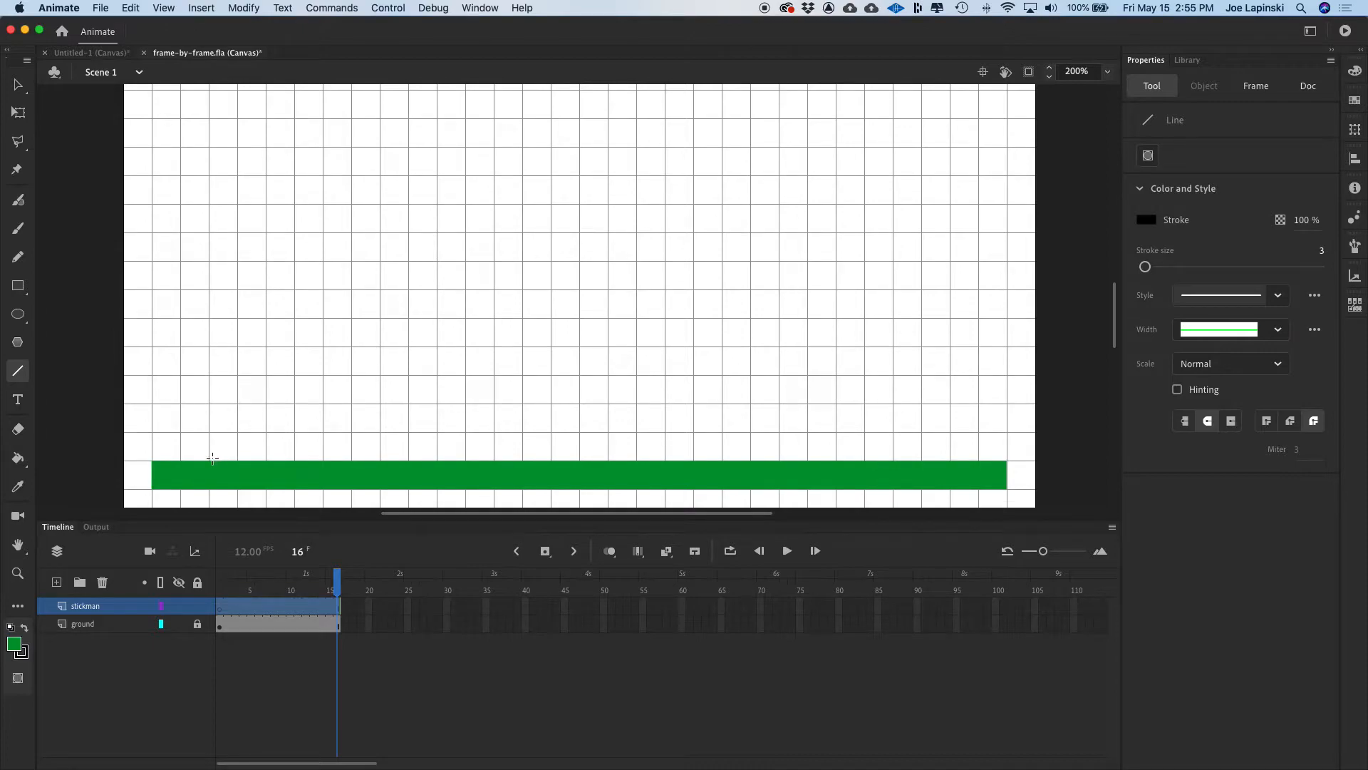
drag(208, 460, 237, 462)
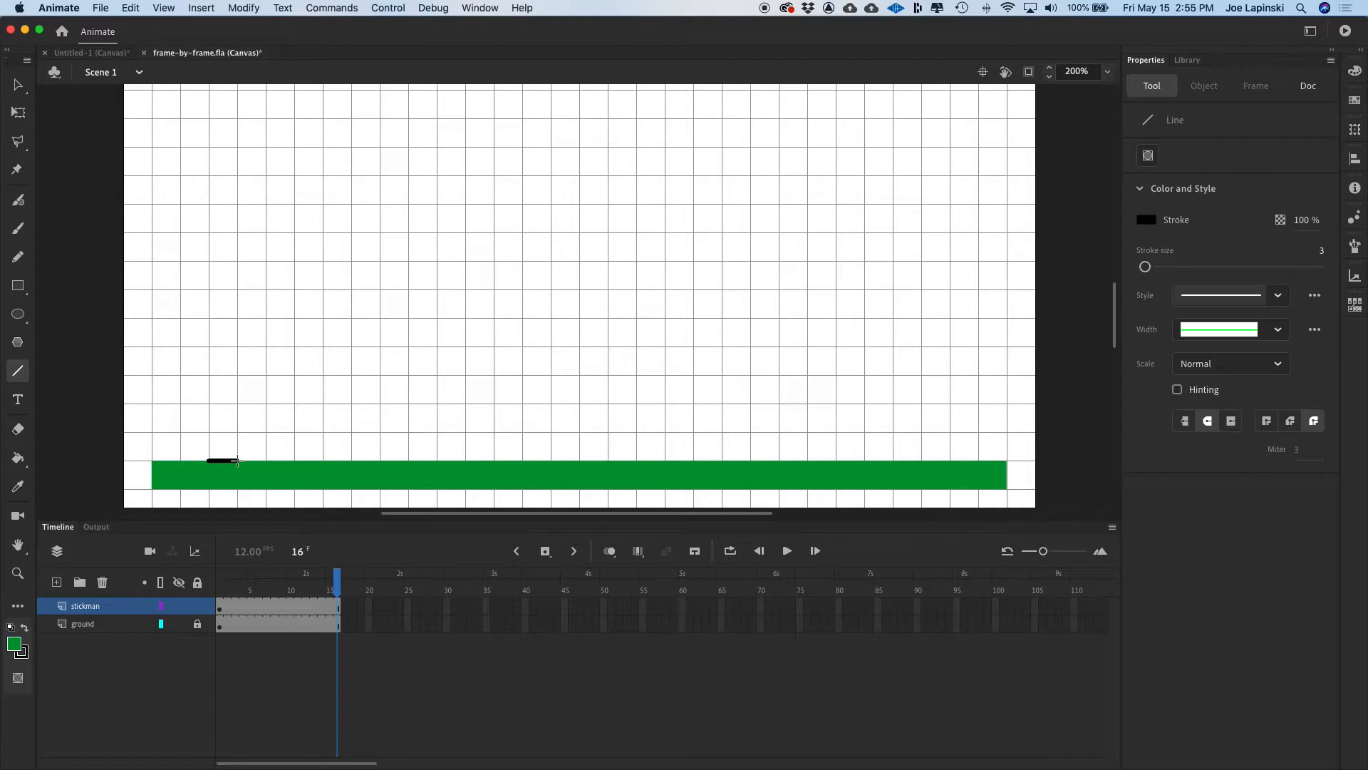
drag(237, 462, 324, 461)
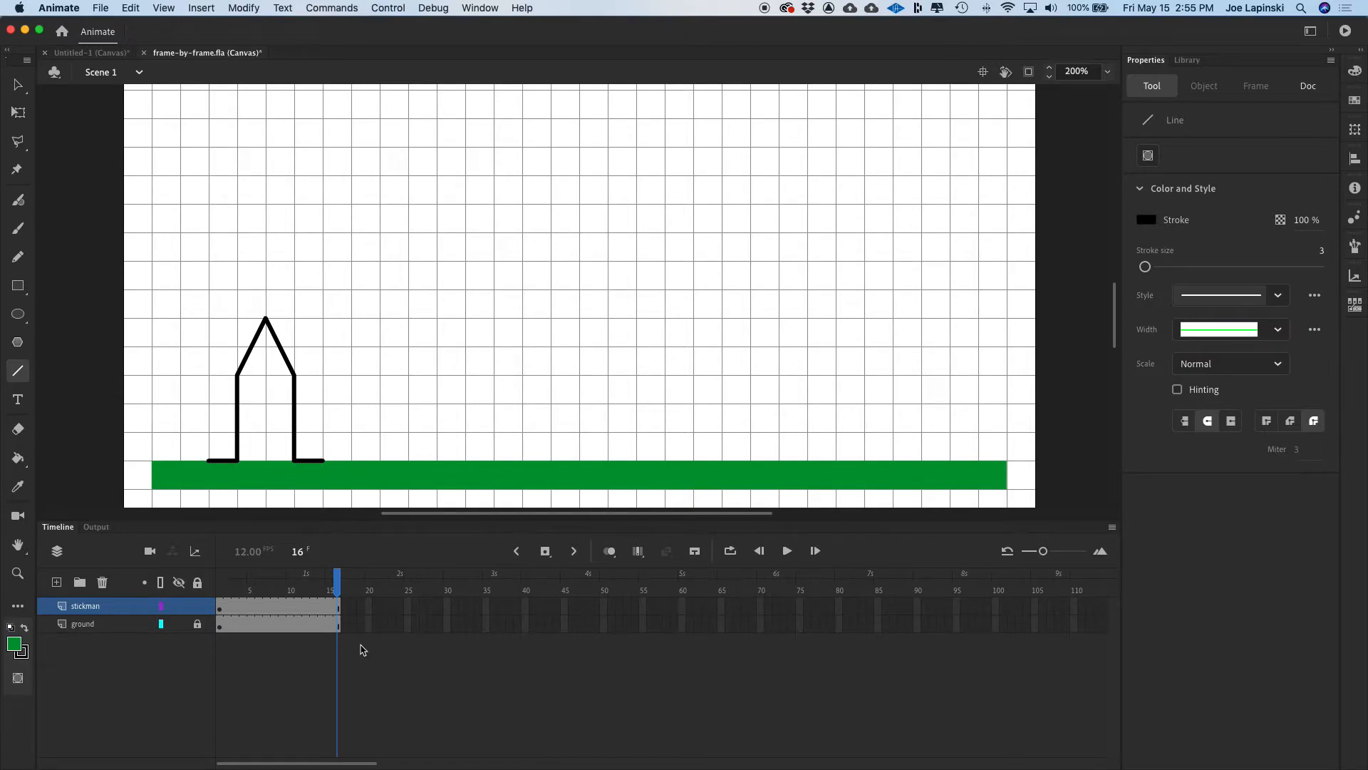
Step: Draw a four-square-high torso and neck up from the hip, plus two bent arms spreading outward from one square below the neck's top
drag(266, 318, 270, 207)
click(264, 234)
mouse_move(264, 234)
mouse_down()
mouse_move(239, 289)
mouse_move(182, 319)
mouse_up()
mouse_move(265, 234)
mouse_down()
mouse_move(290, 293)
mouse_move(351, 318)
mouse_up()
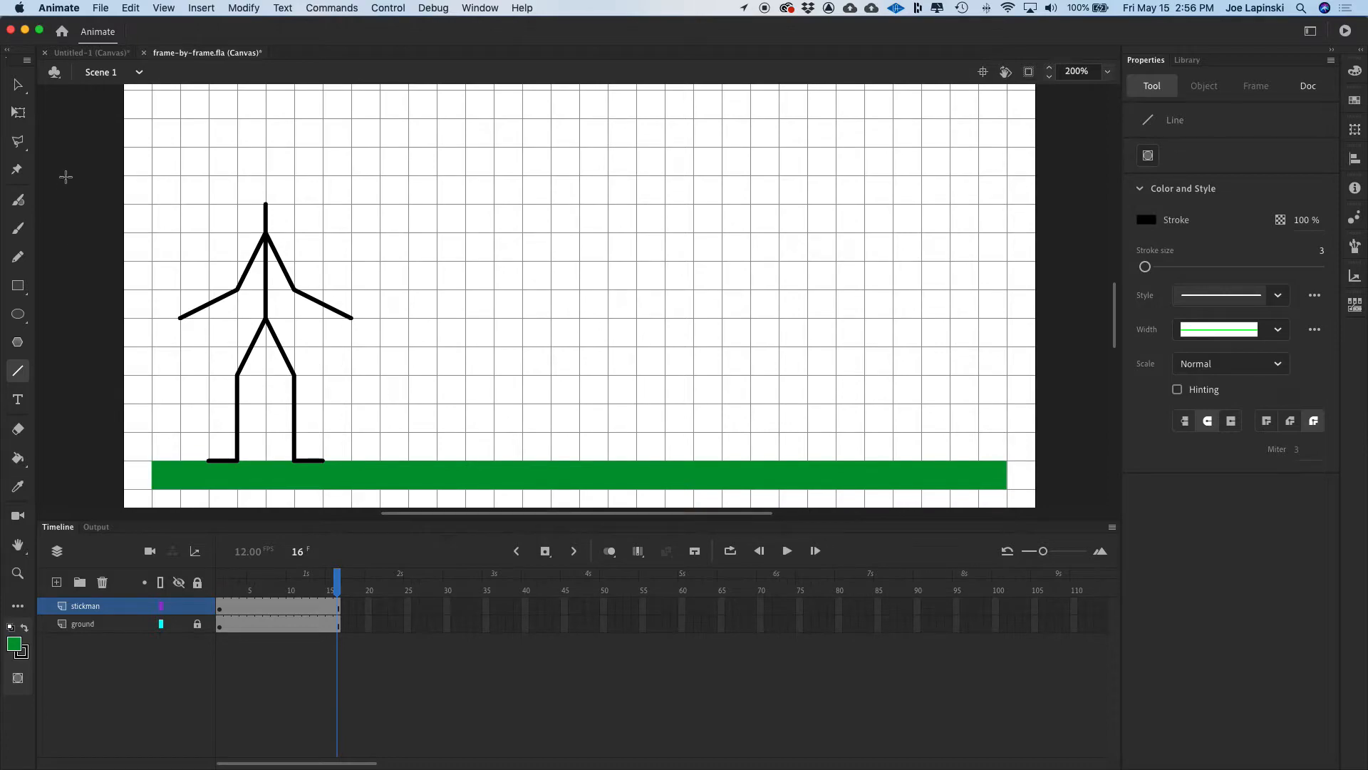
Step: Draw a circular head two grid squares wide on top of the neck, with no fill and a black stroke
click(18, 314)
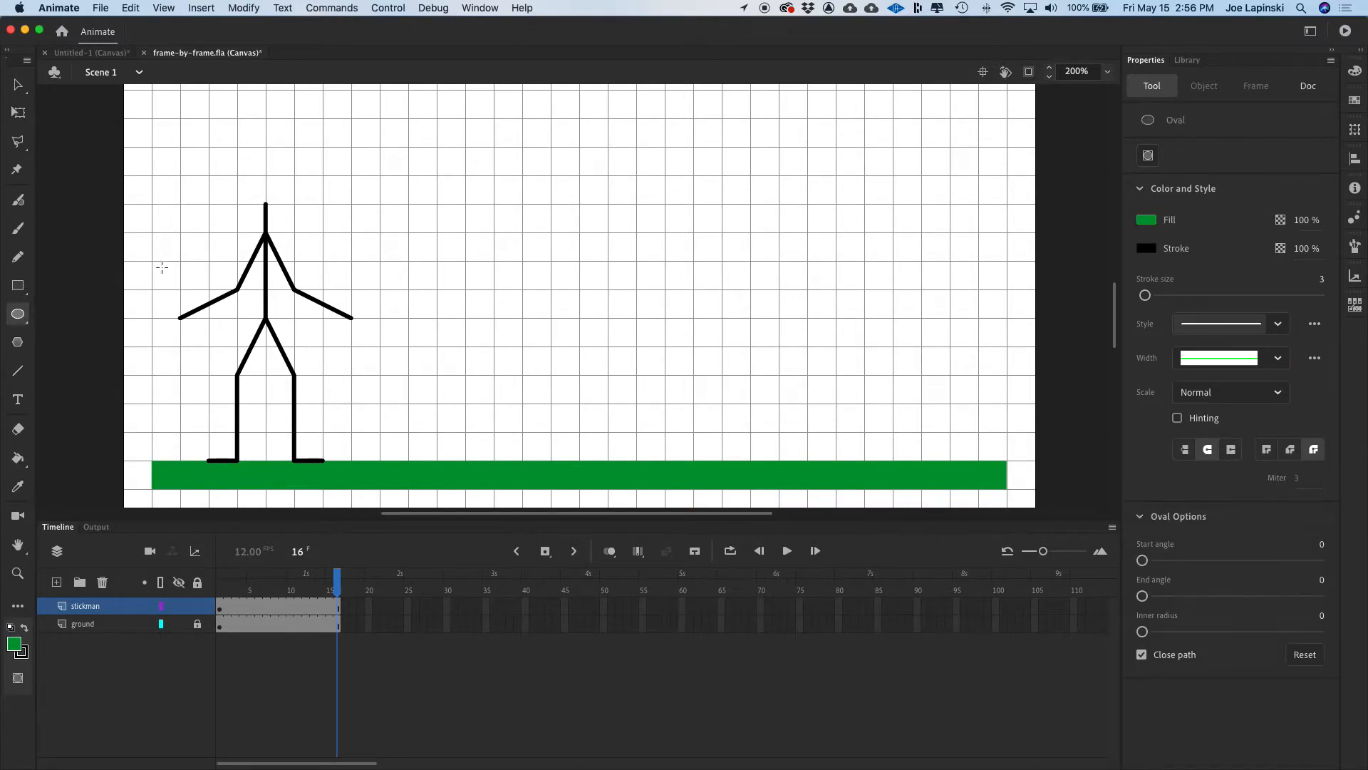
click(1147, 220)
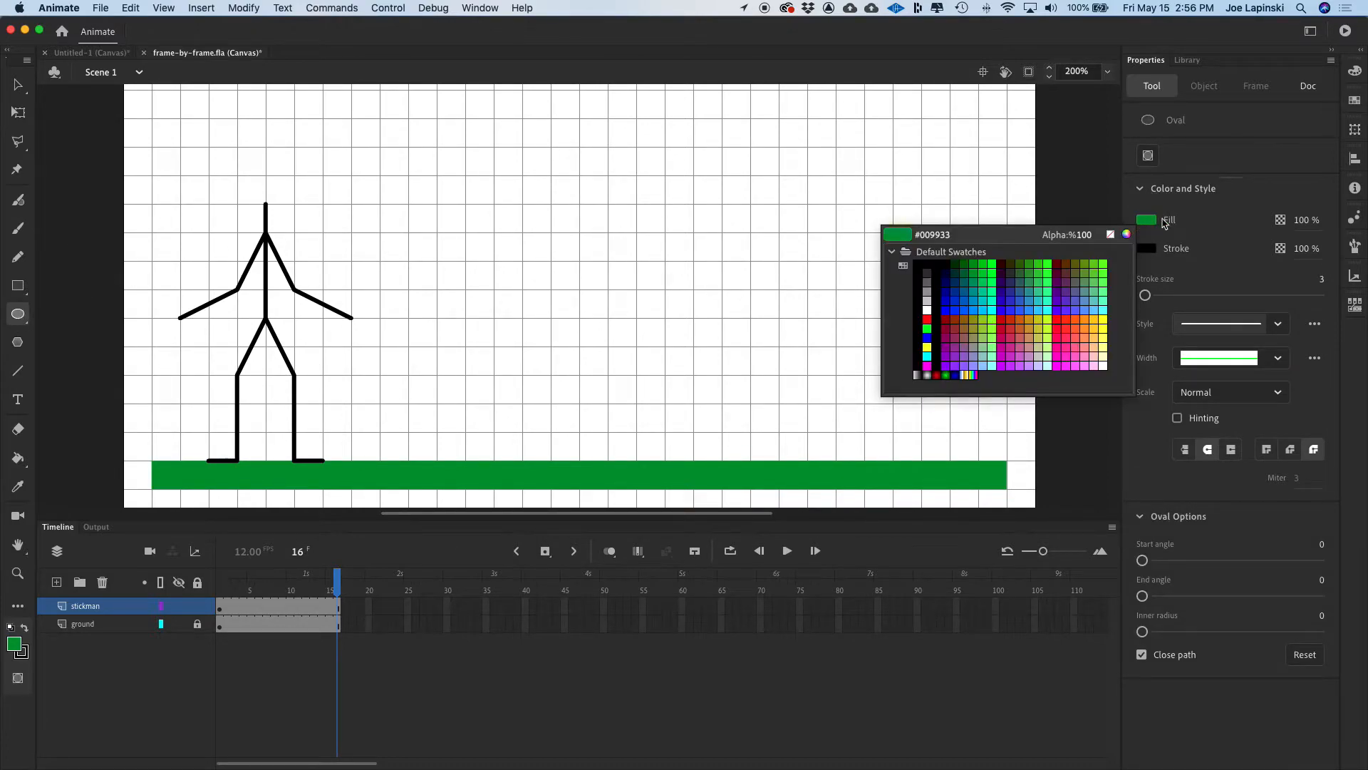
click(1111, 231)
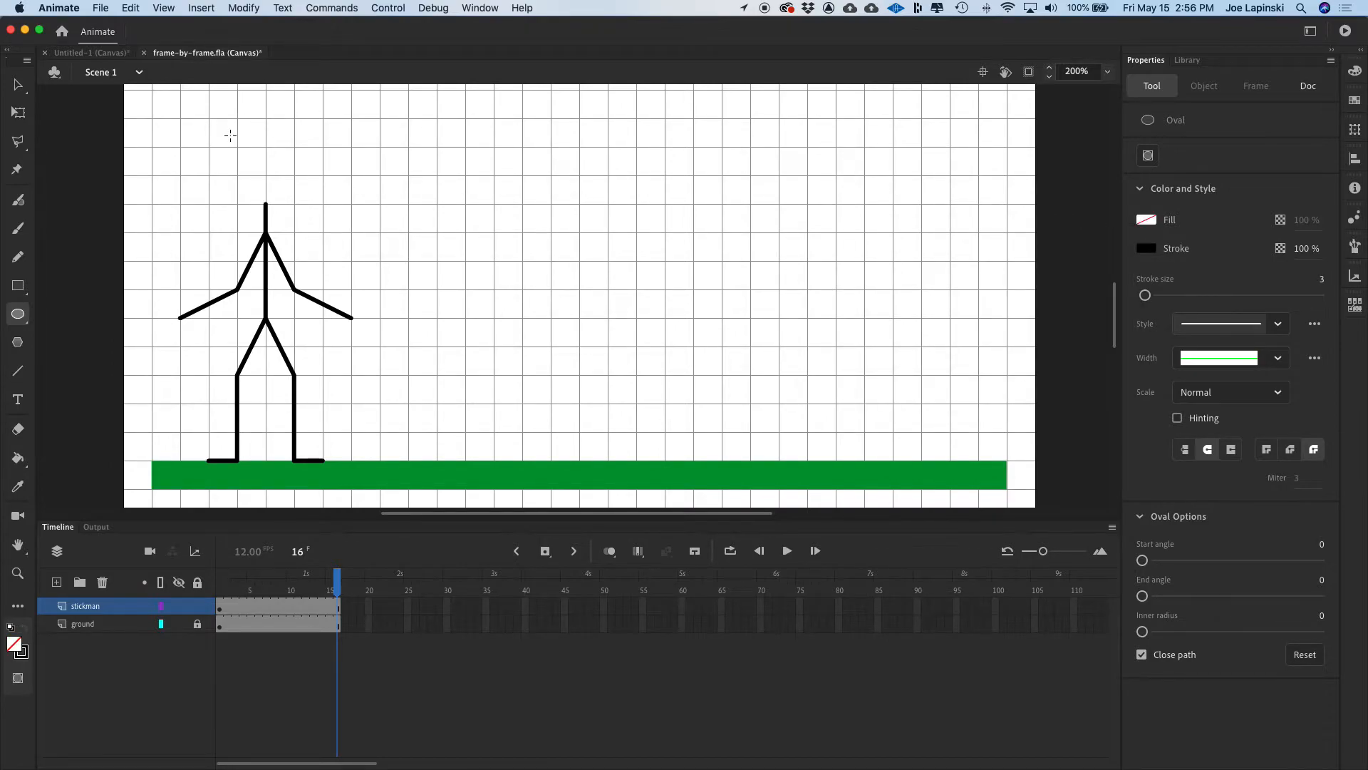
drag(236, 146, 295, 205)
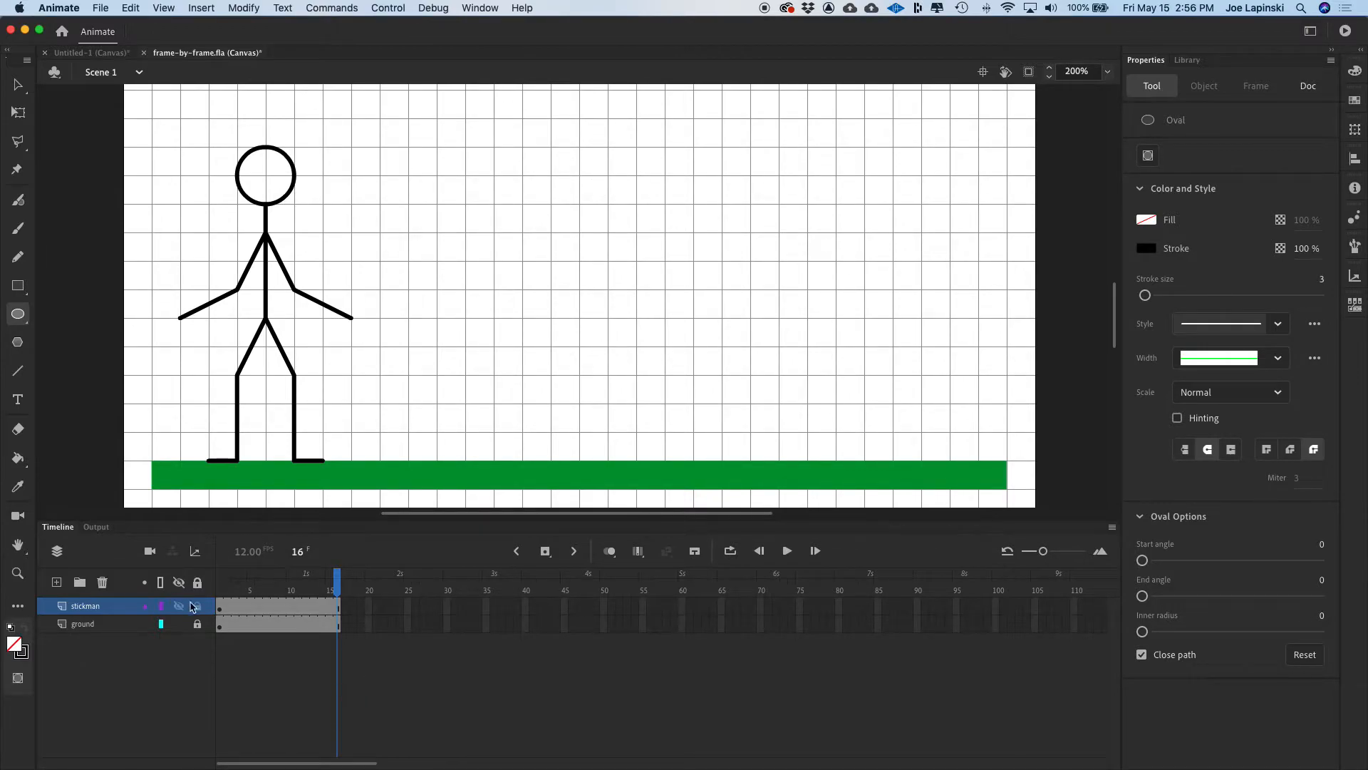
Step: Insert a blank keyframe at frame 2 of the stickman layer
click(226, 591)
click(219, 590)
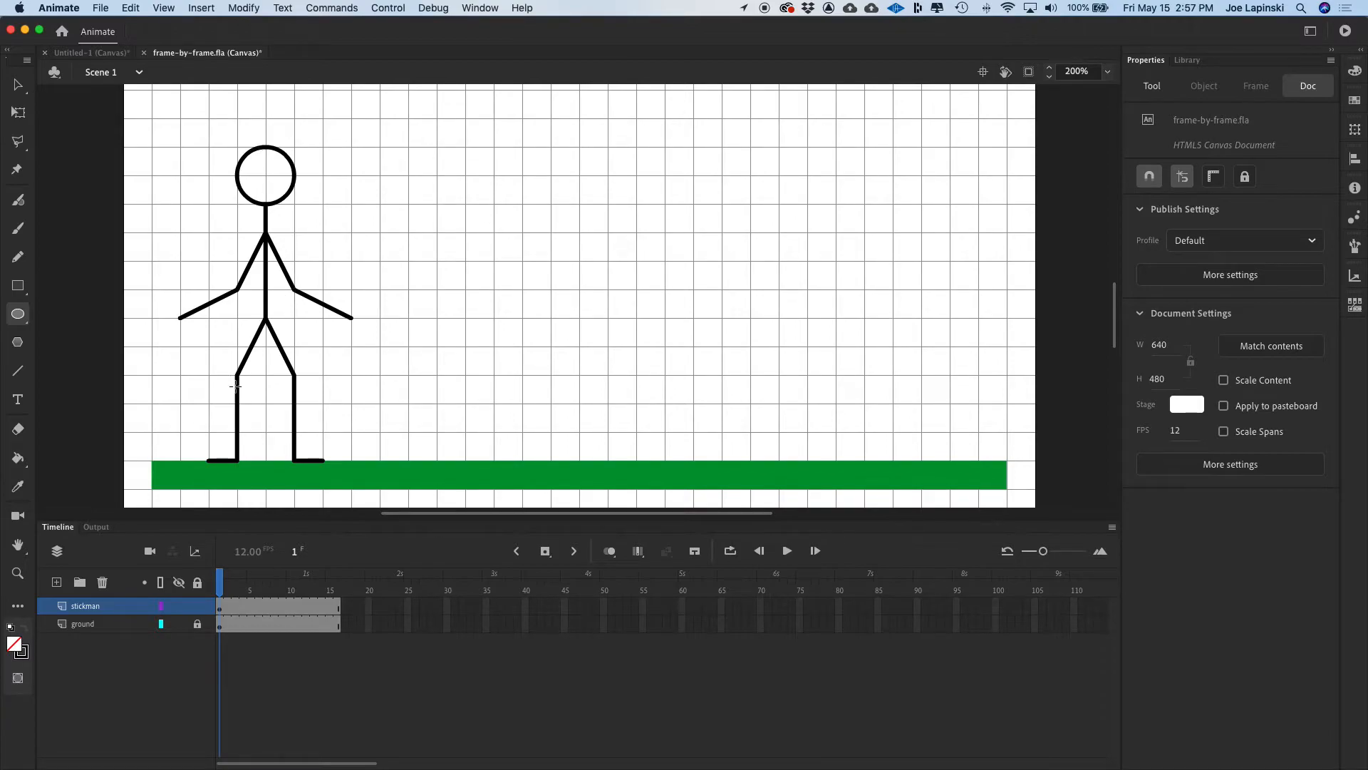
click(227, 607)
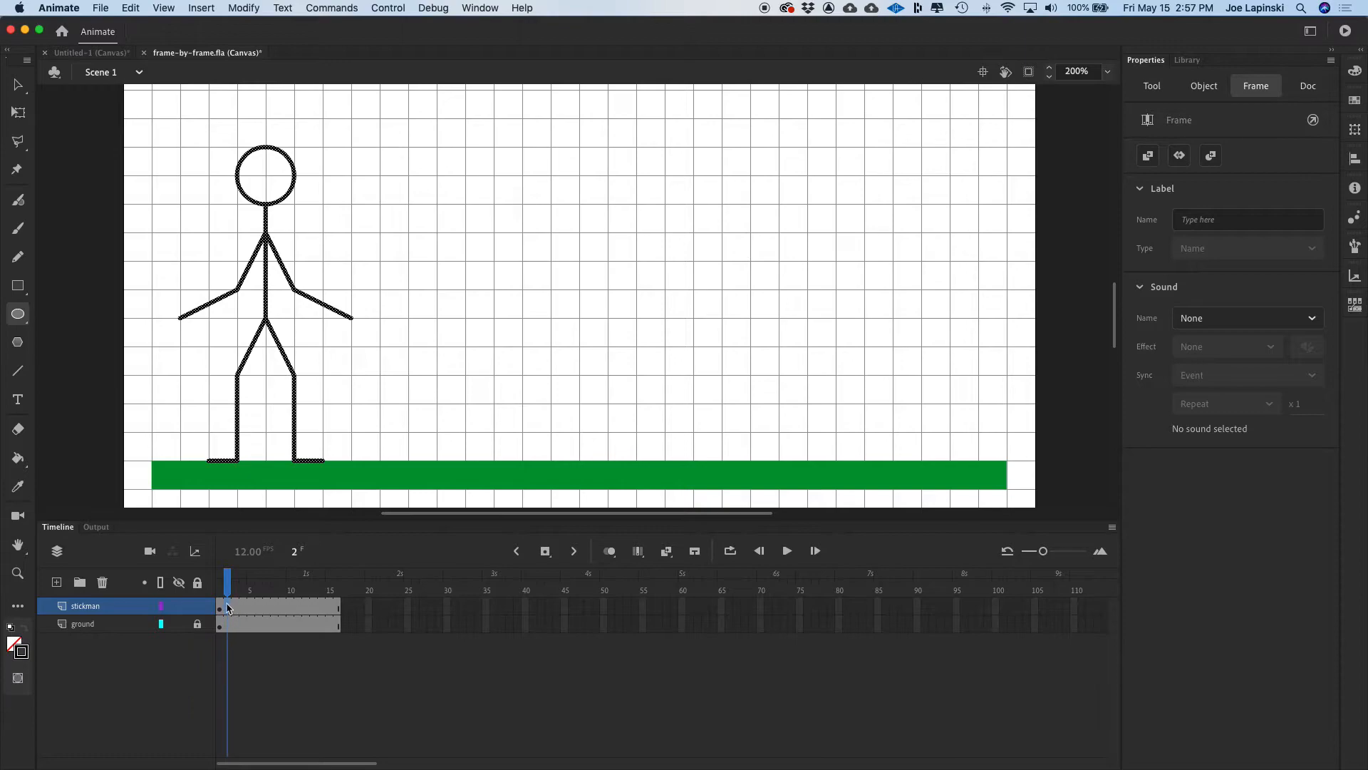
right_click(231, 607)
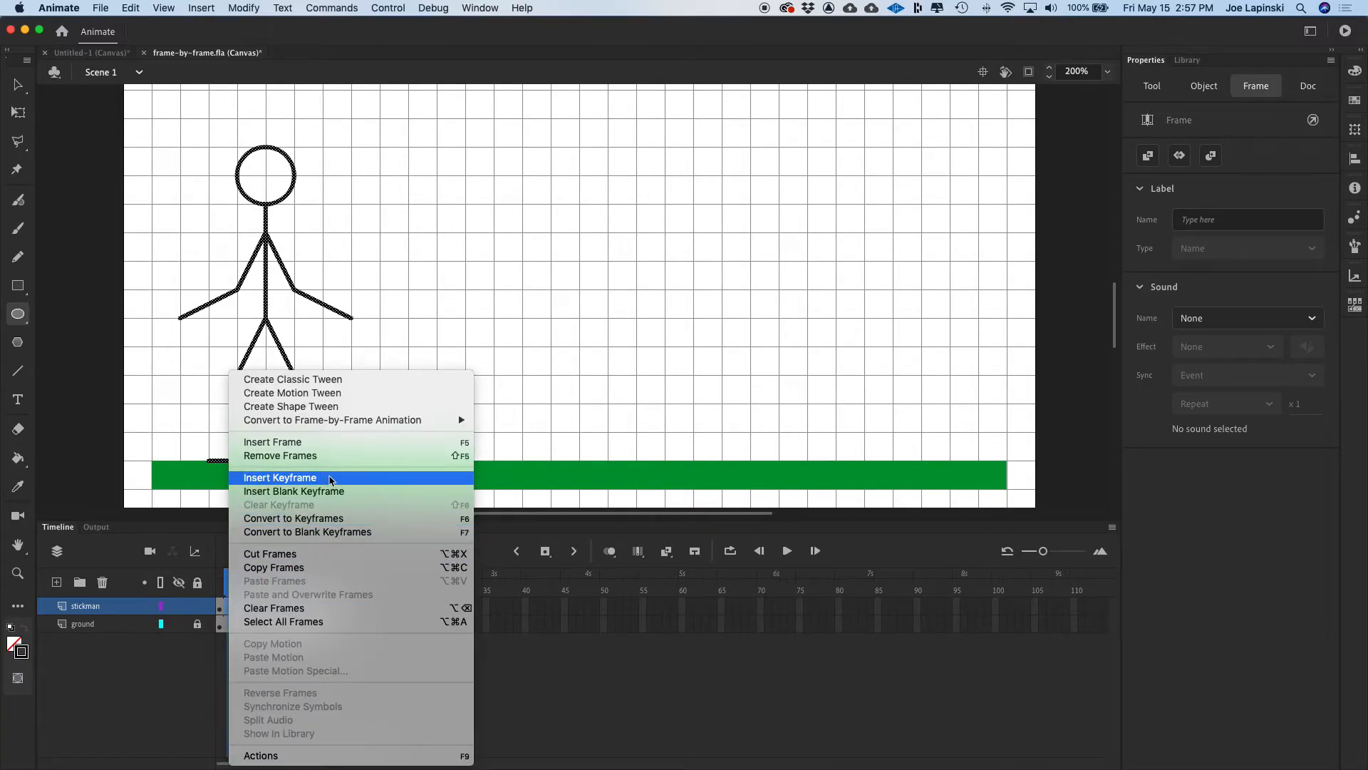
click(355, 490)
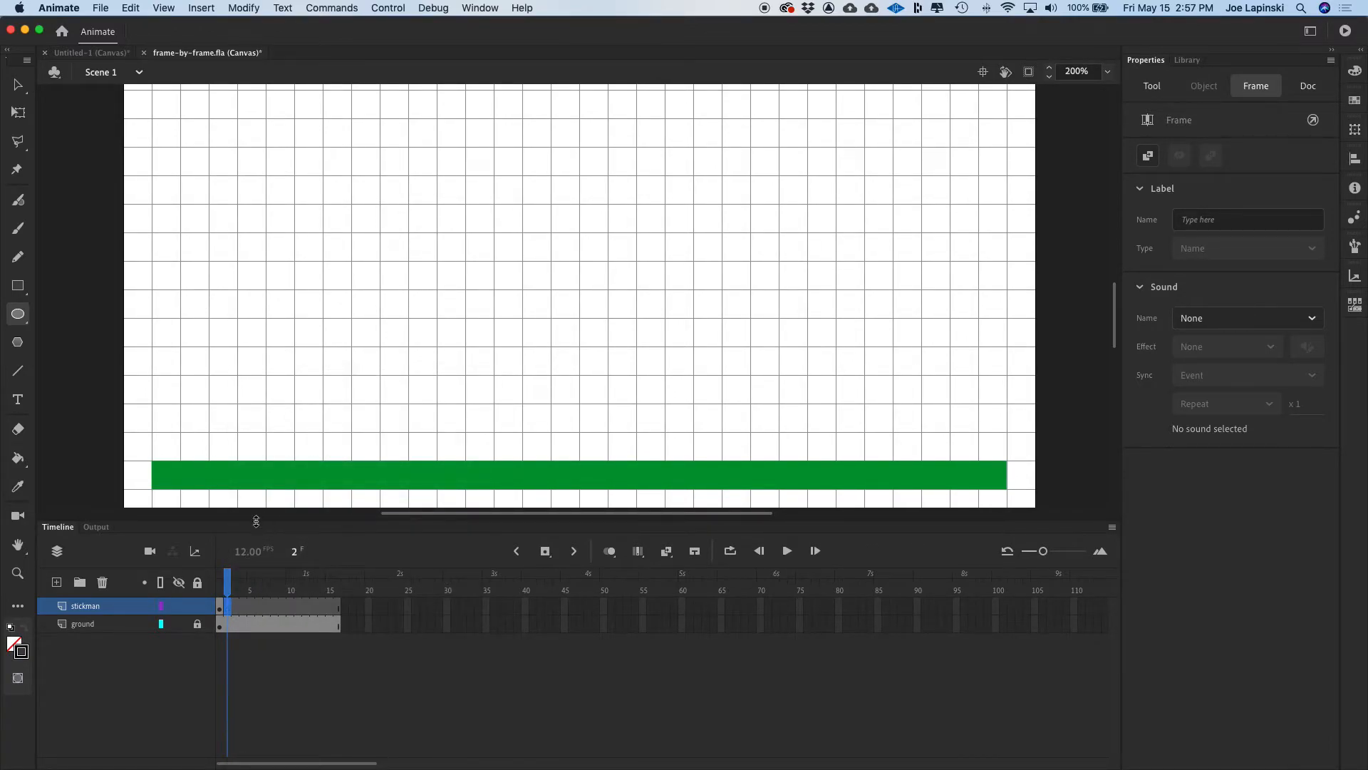
Step: Scrub between frames 1 and 2 to compare the drawn pose with the blank keyframe
click(228, 581)
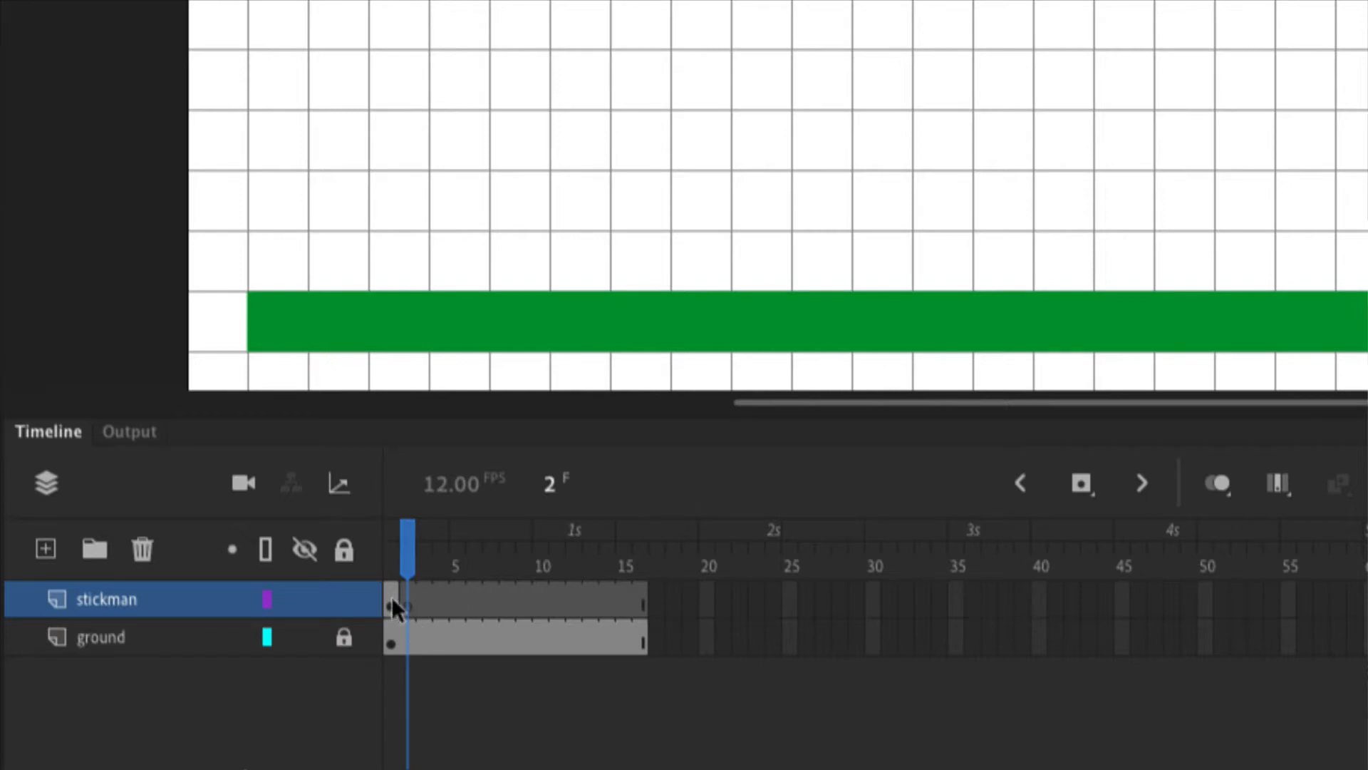
drag(405, 532, 392, 532)
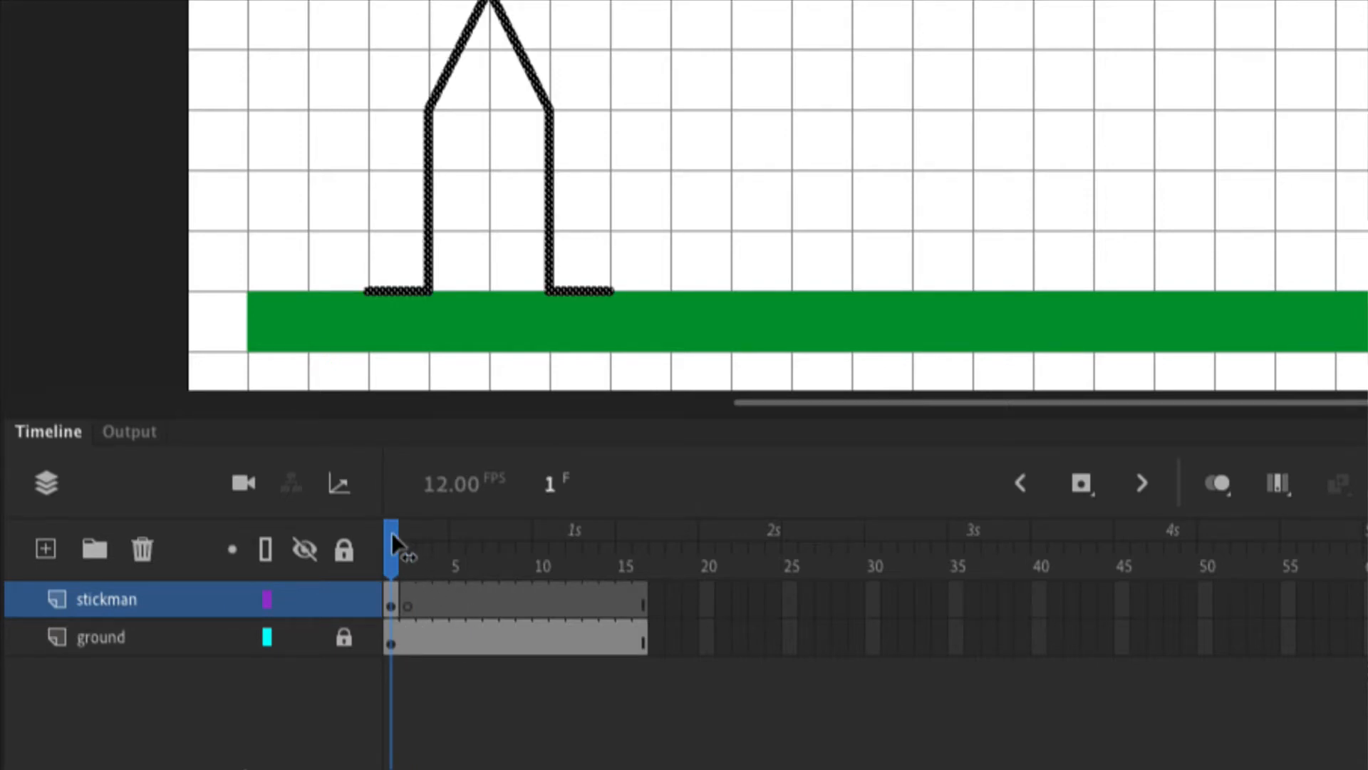
drag(391, 532, 402, 533)
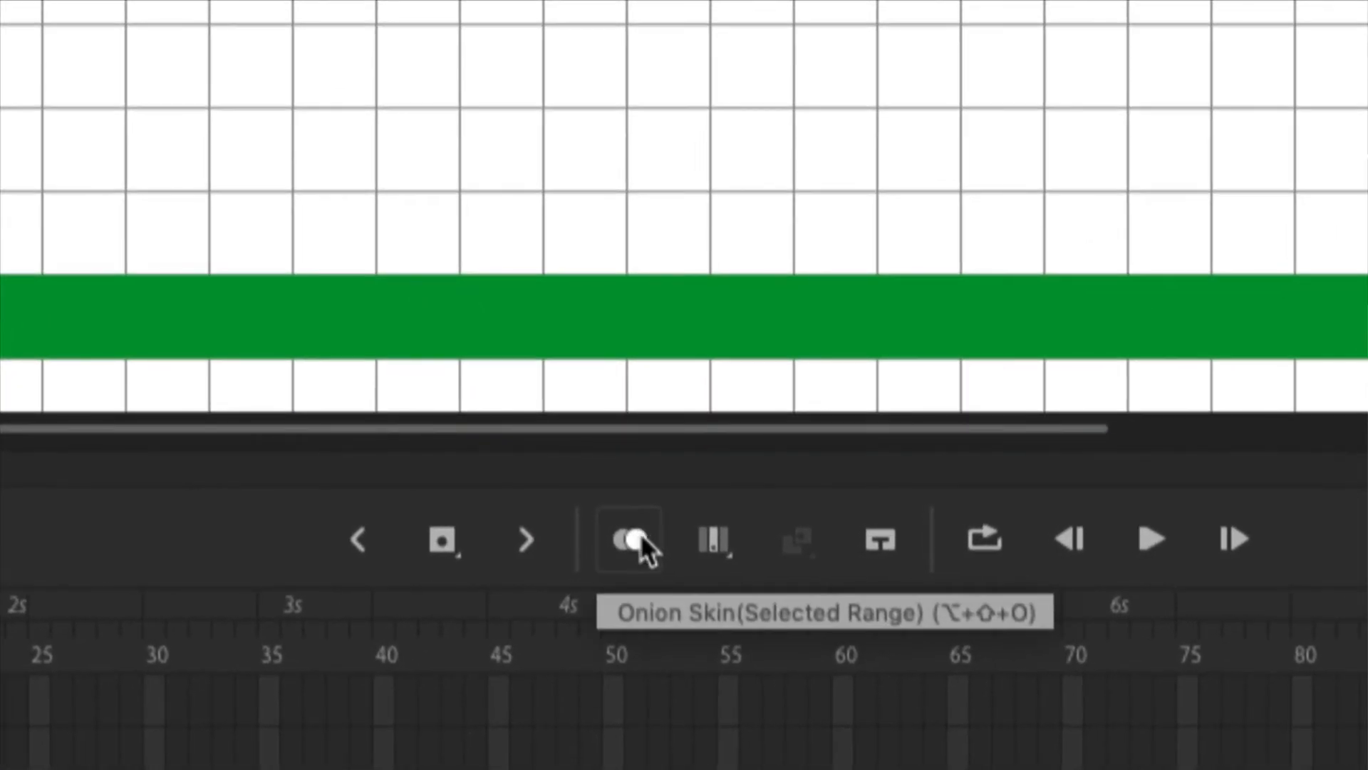
Step: Turn on Onion Skin for the selected range and shrink the range to exclude all frames after frame 2
click(639, 537)
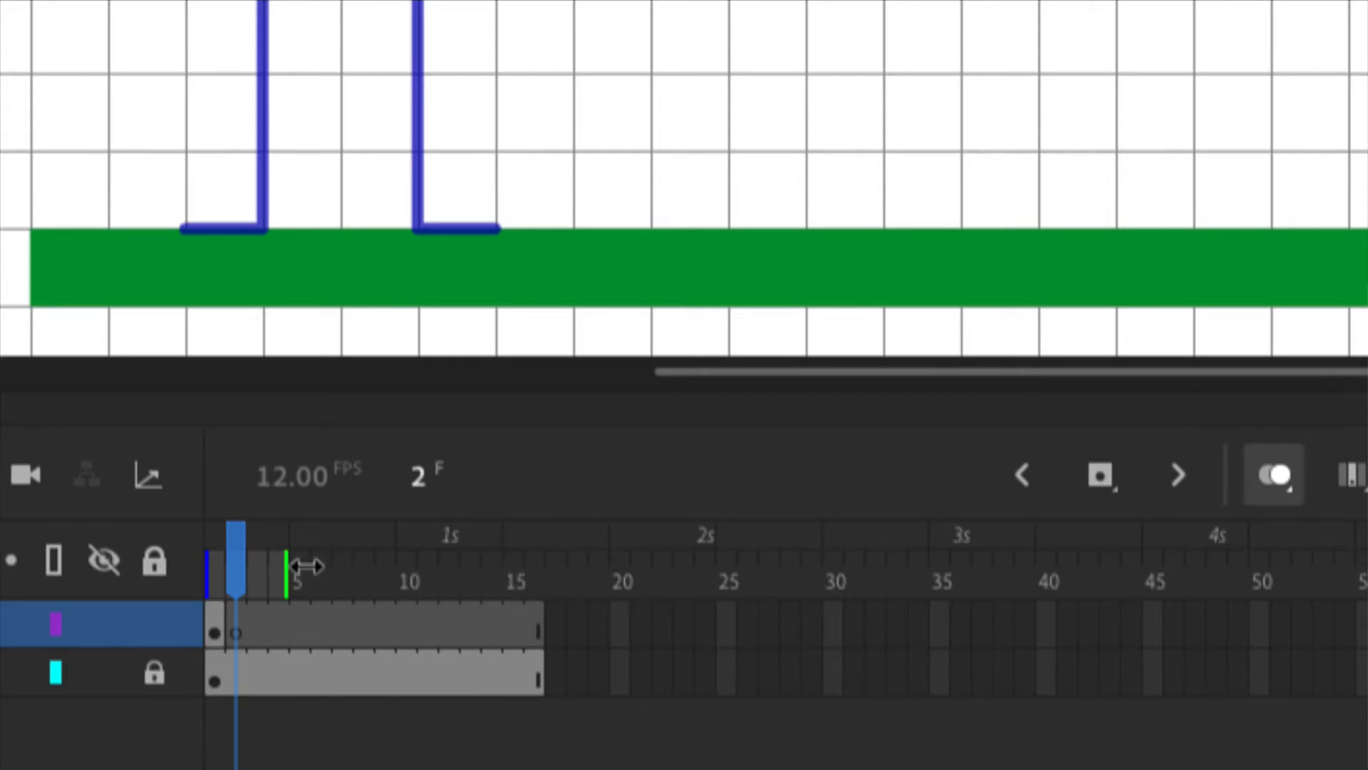
mouse_move(285, 579)
mouse_down()
mouse_move(399, 583)
mouse_move(240, 583)
mouse_up()
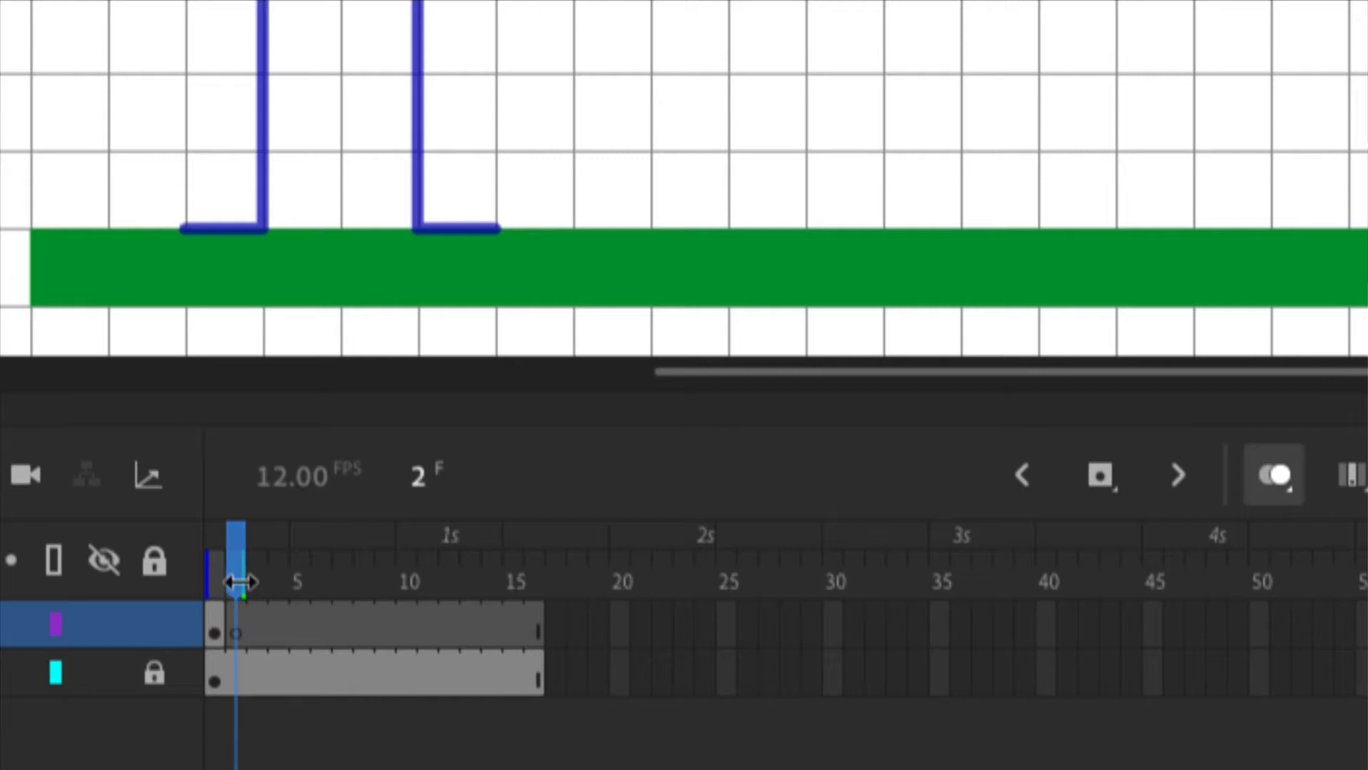
drag(240, 583, 283, 583)
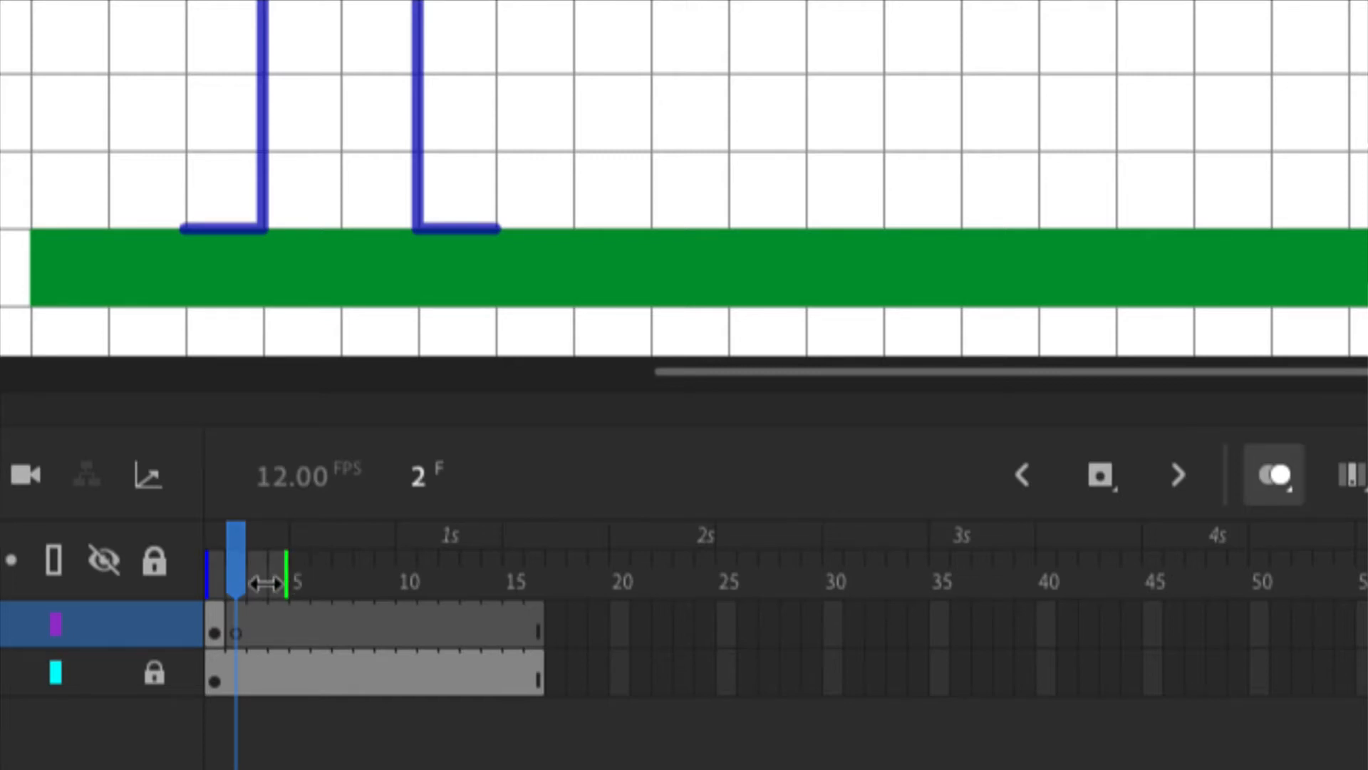
drag(288, 578, 243, 581)
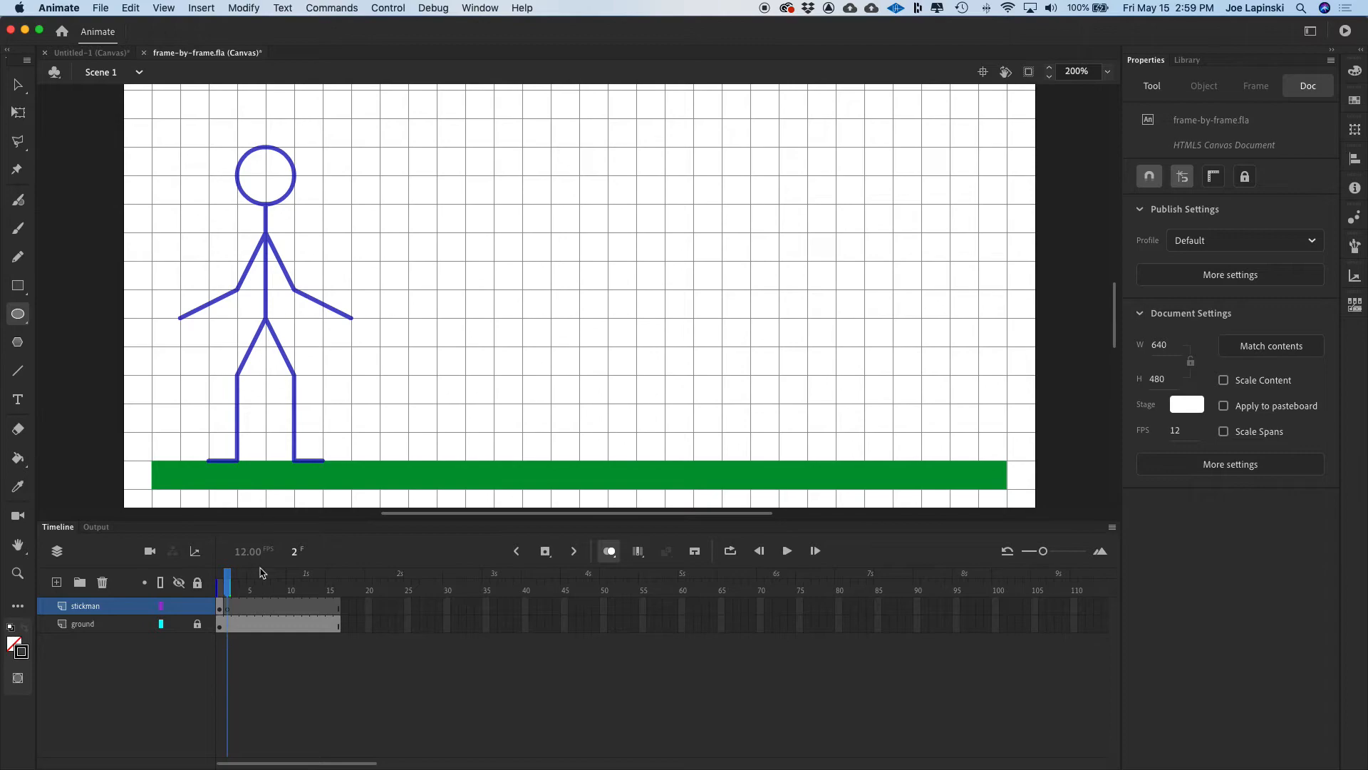
Step: Scrub between frames 1 and 2 with onion skinning on, and view the available onion skin modes
click(220, 574)
drag(220, 574, 228, 574)
click(610, 554)
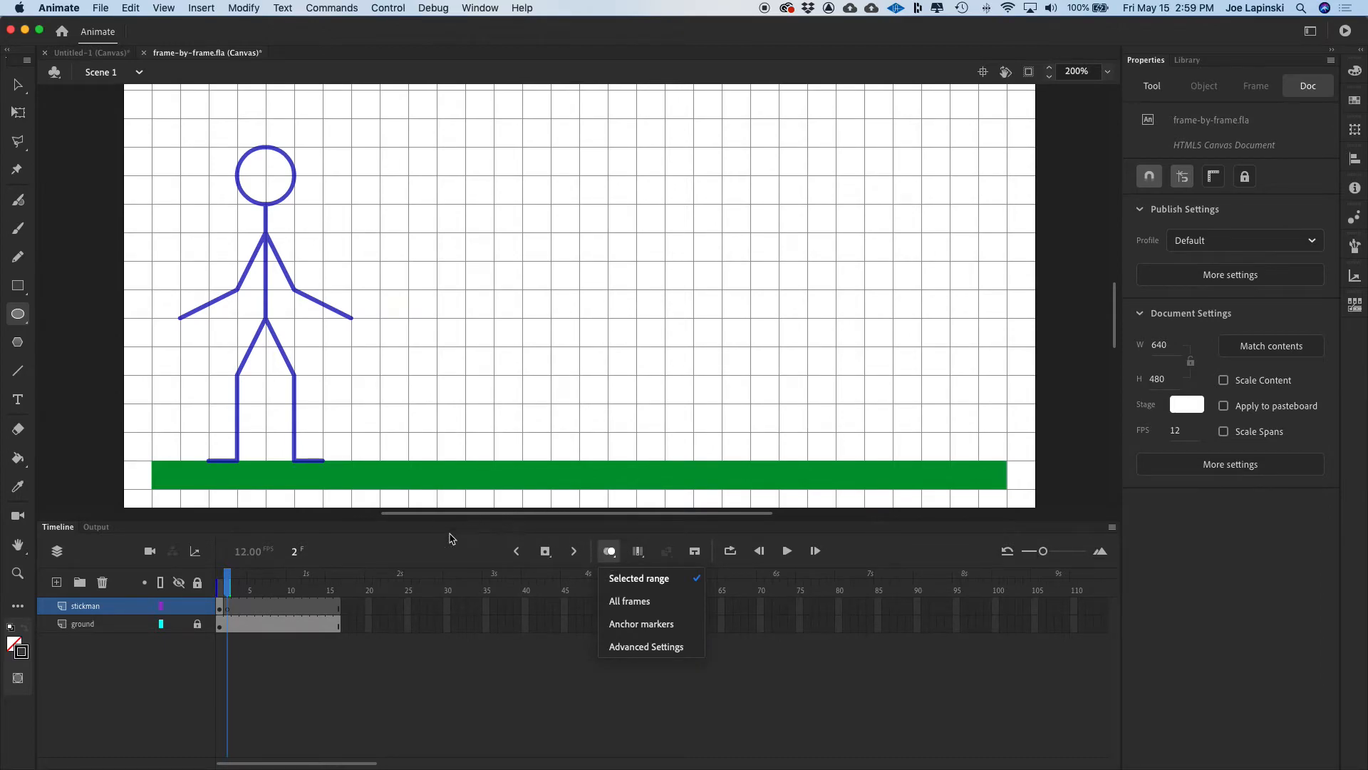
click(393, 555)
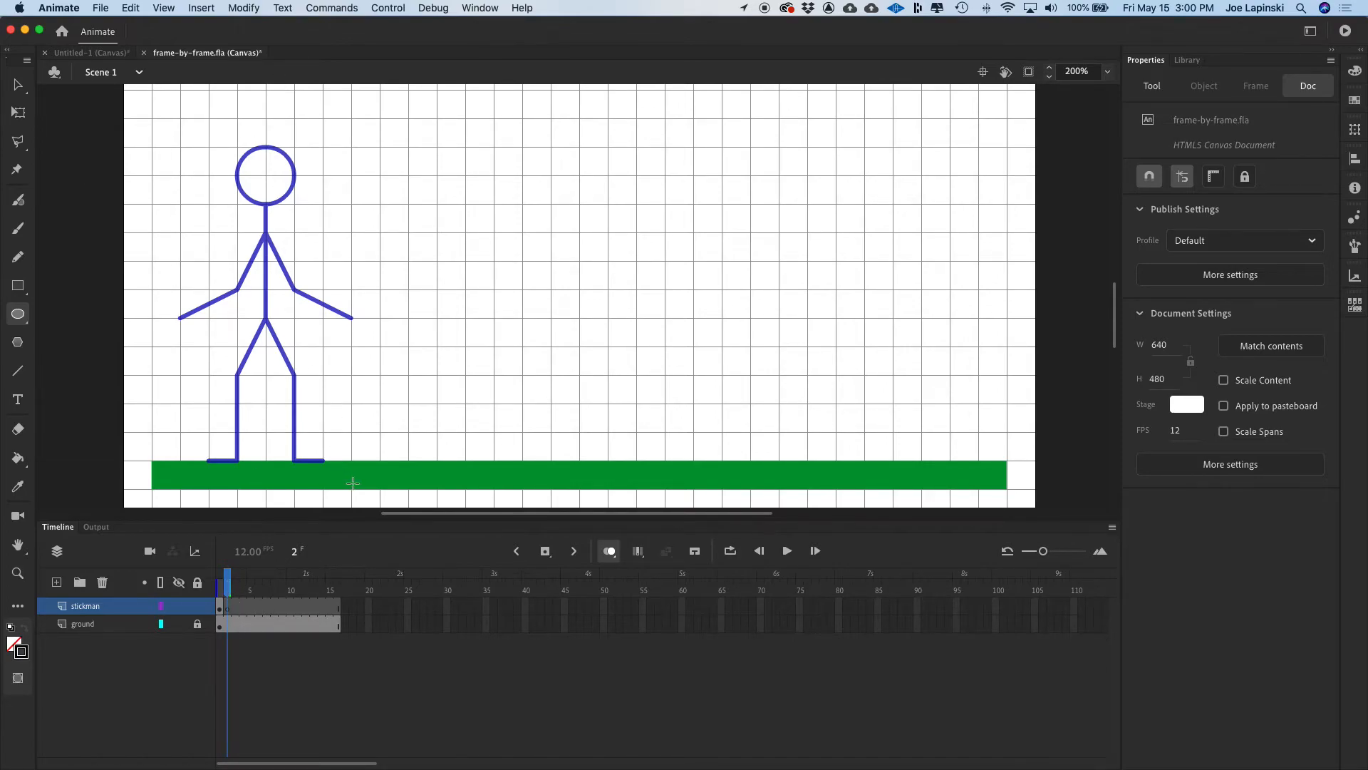
Step: Activate the Line tool, examine the frame 2 pose in Frame by Frame-2017.pdf in Acrobat, and return to Animate
click(17, 372)
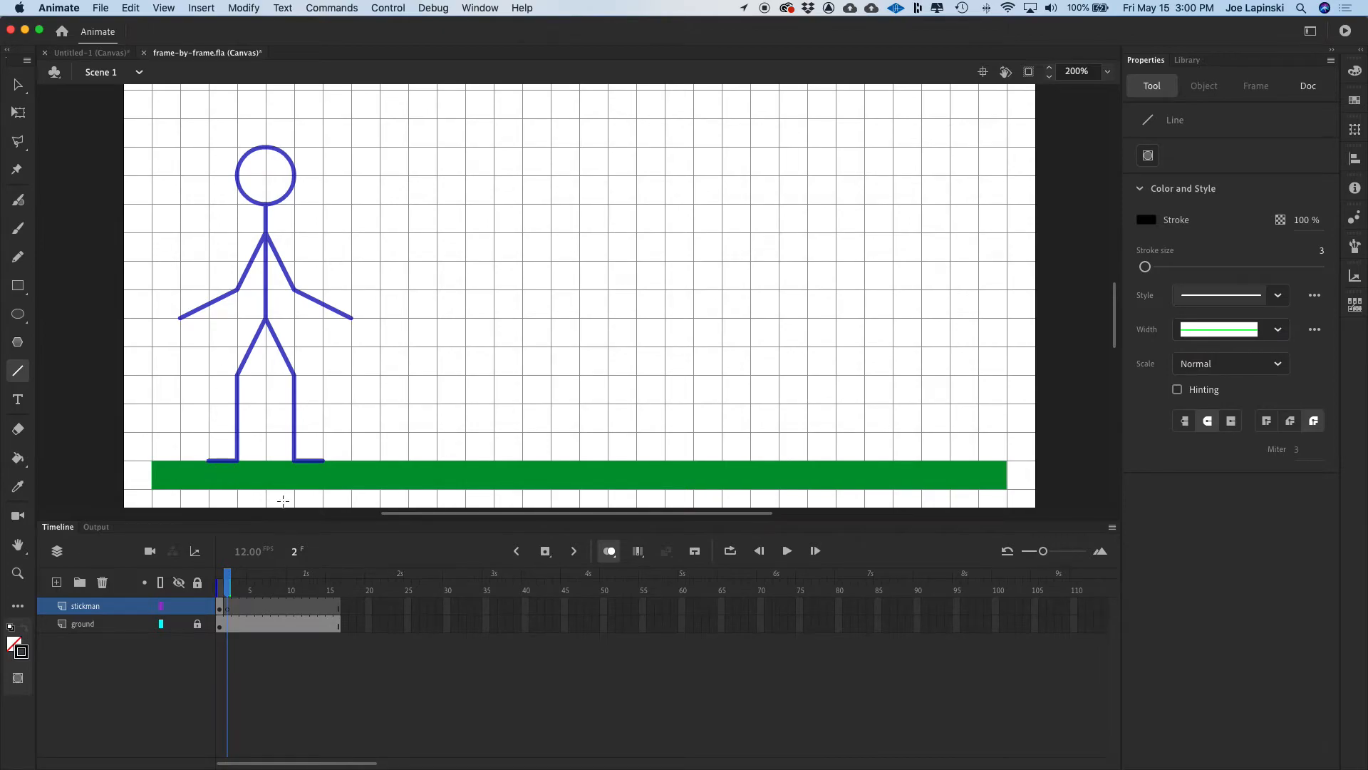
drag(421, 769, 391, 64)
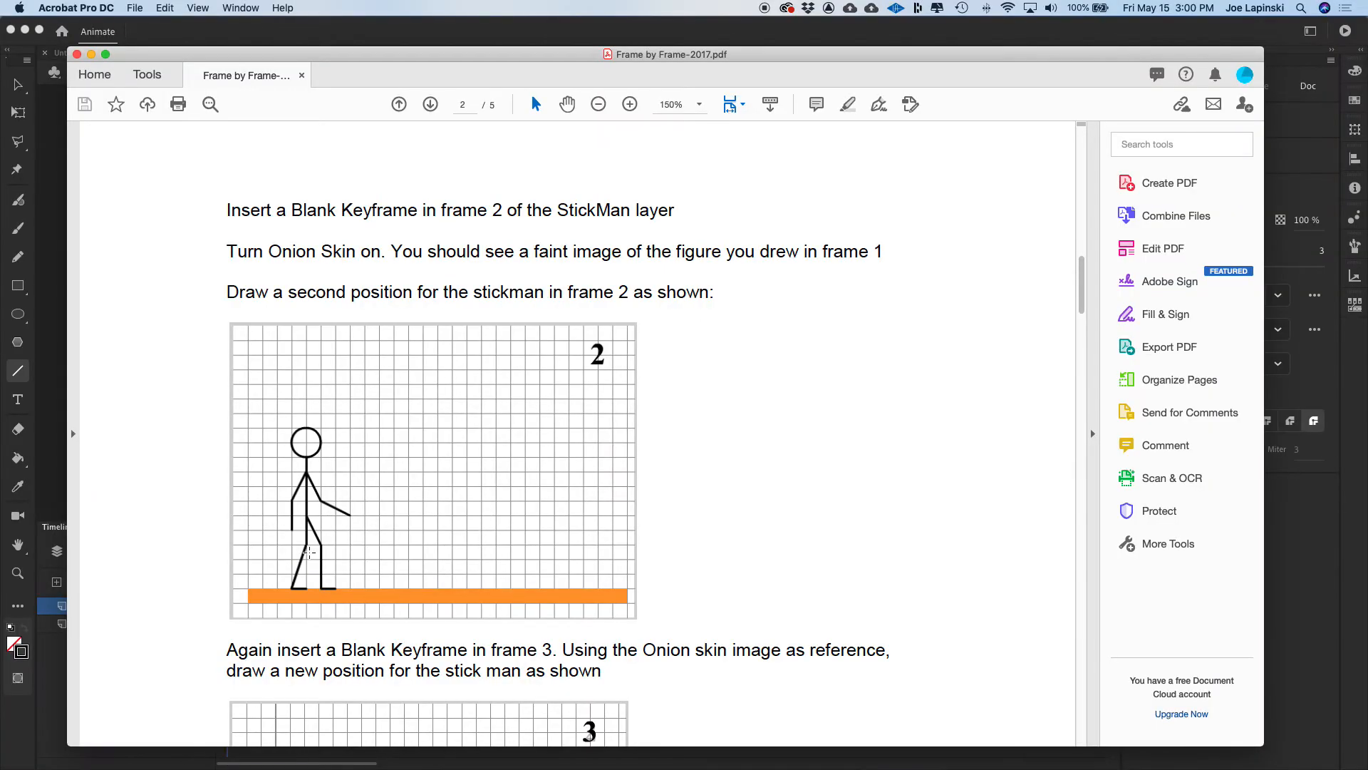
double_click(194, 54)
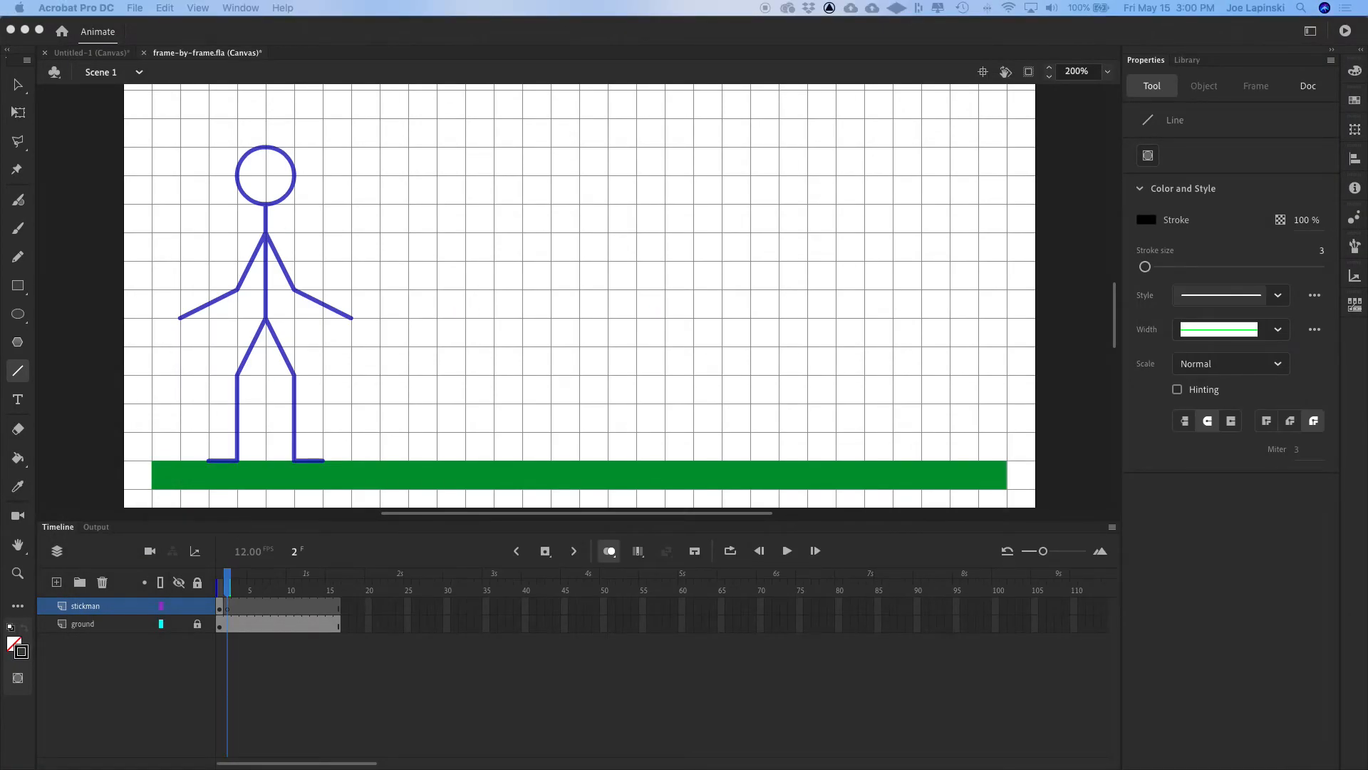
click(253, 449)
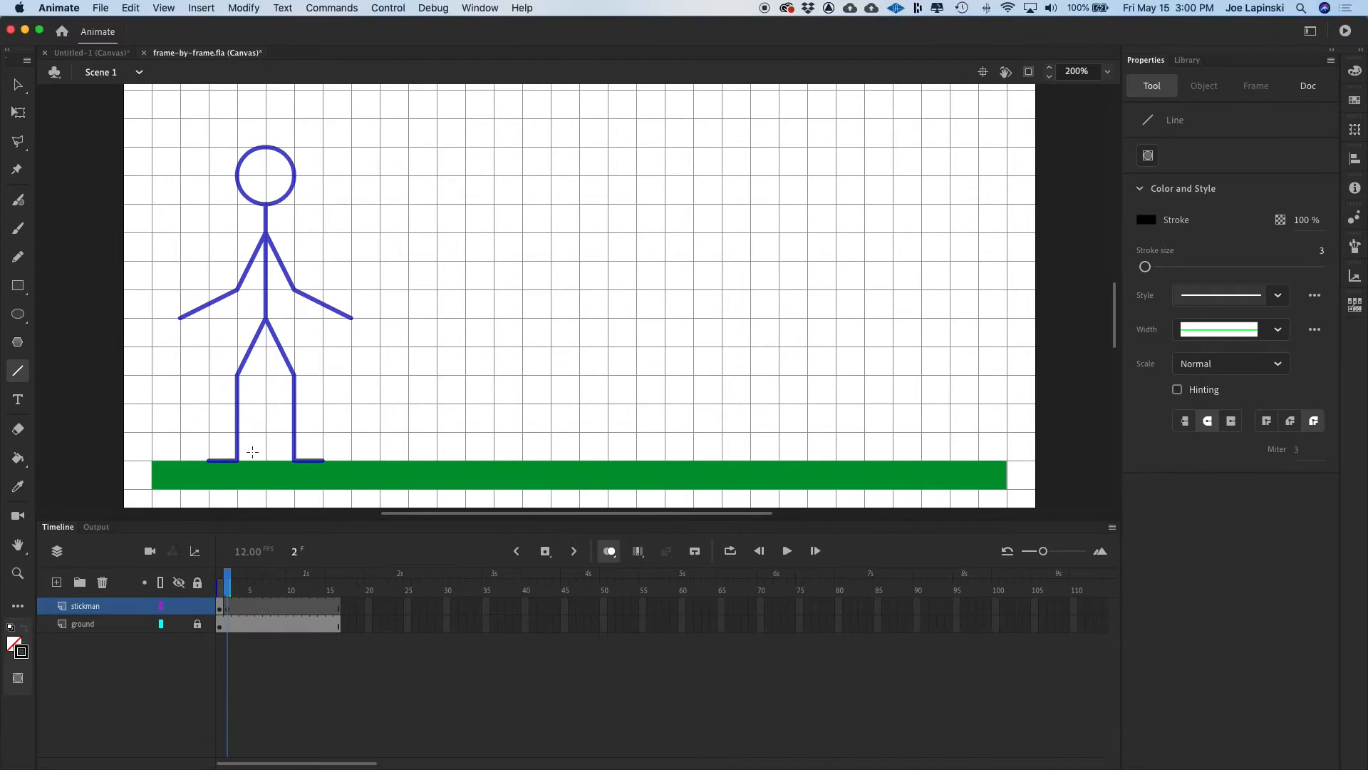
Step: Draw the frame 2 stickman's rear foot and leg, torso and neck, and front leg over the onion skin, following the reference pose
drag(237, 461, 266, 374)
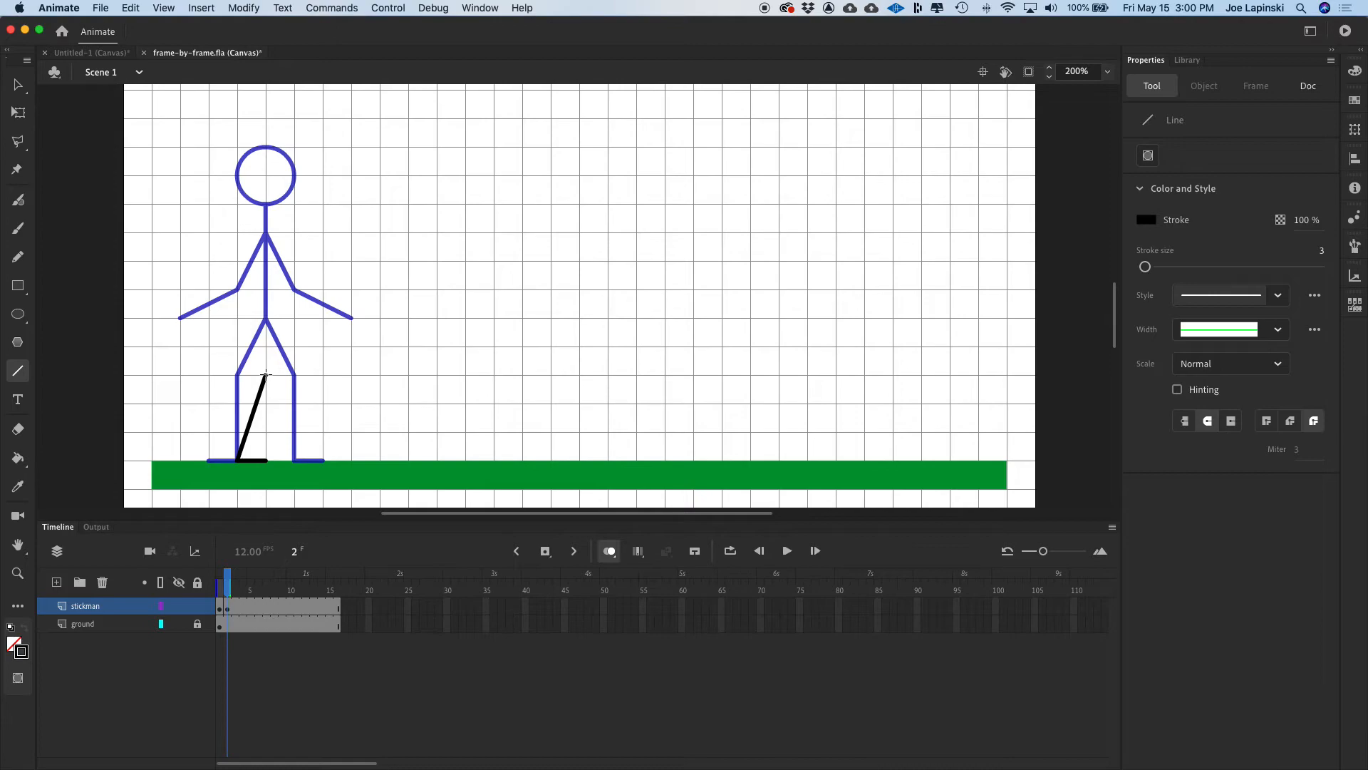
drag(266, 374, 266, 205)
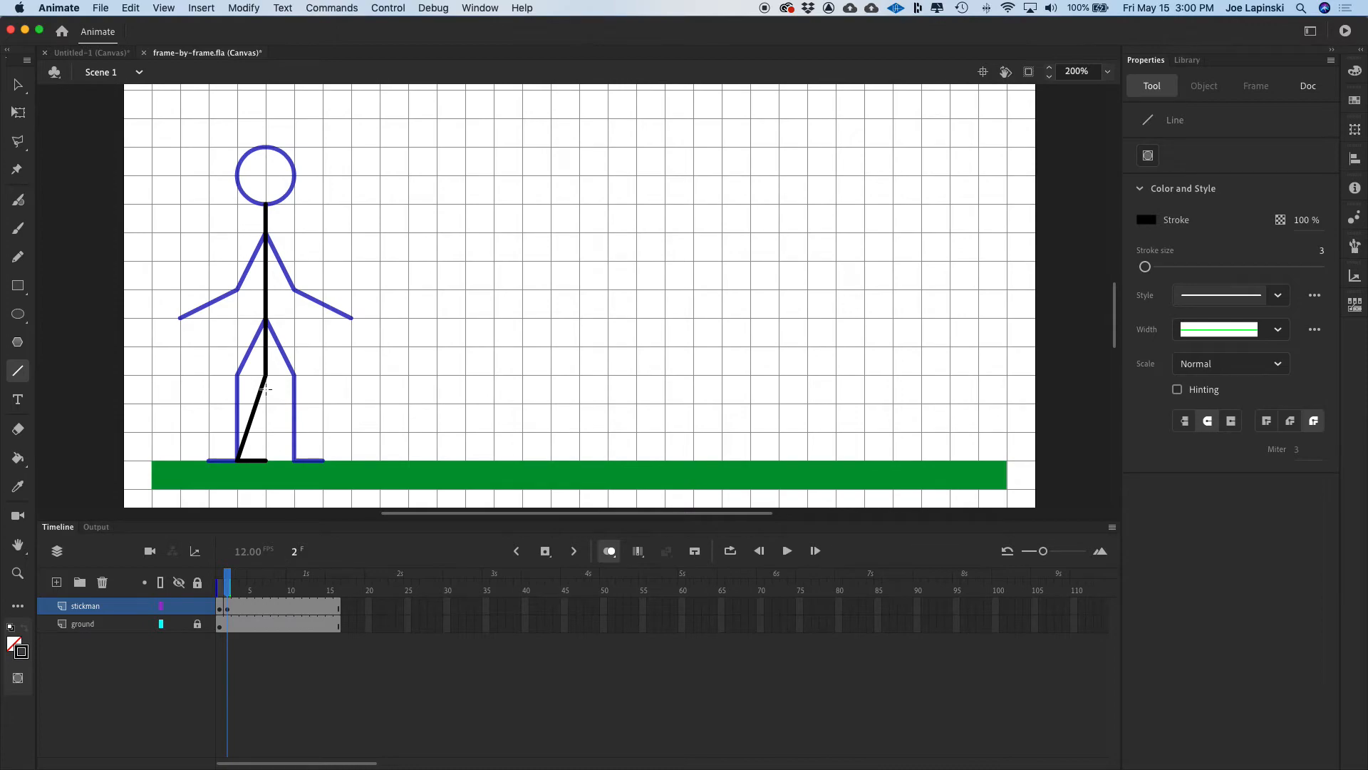
mouse_move(267, 318)
mouse_down()
mouse_move(295, 376)
mouse_move(293, 463)
mouse_move(324, 461)
mouse_up()
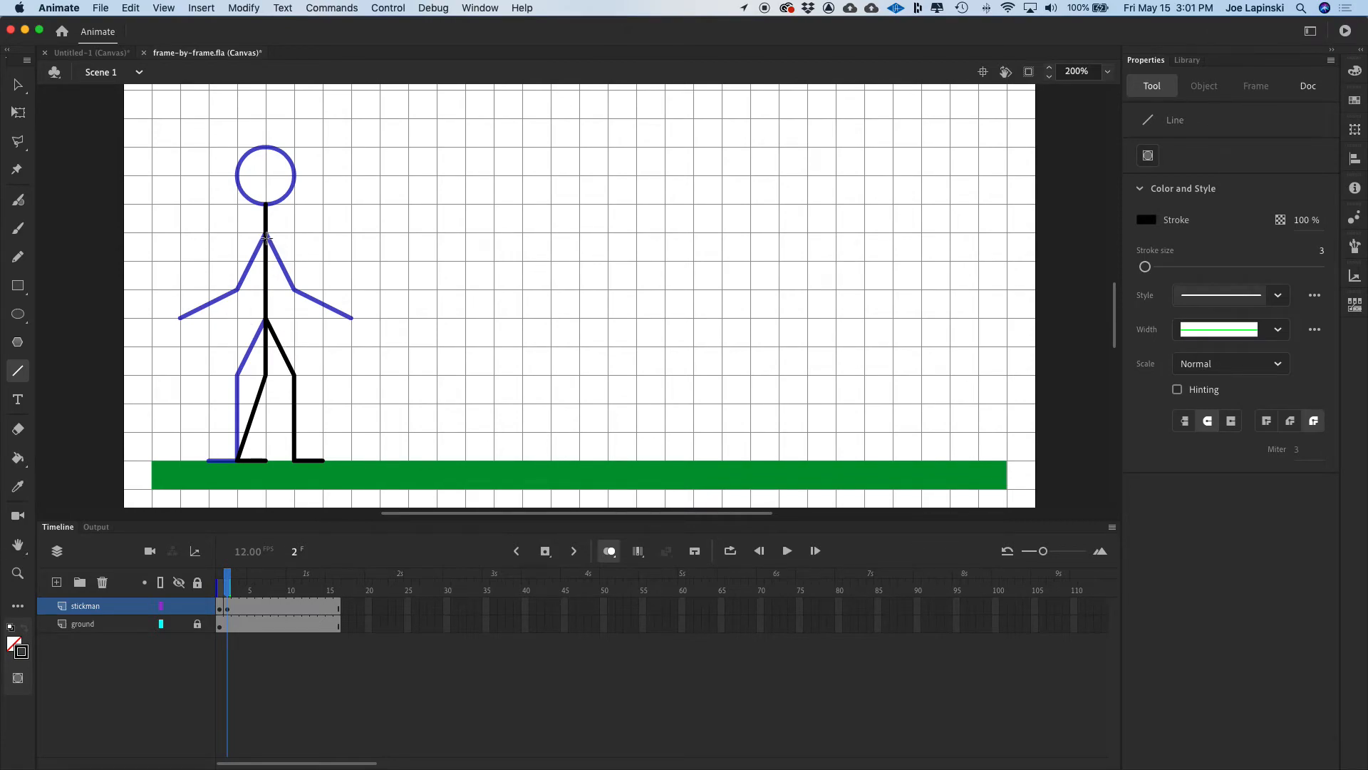
Step: Complete the frame 2 figure with a rear arm hanging straight from the elbow, an extended front arm, and a two-square-wide circular head
mouse_move(265, 234)
mouse_down()
mouse_move(236, 293)
mouse_move(238, 347)
mouse_up()
mouse_move(265, 234)
mouse_down()
mouse_move(293, 289)
mouse_move(352, 319)
mouse_up()
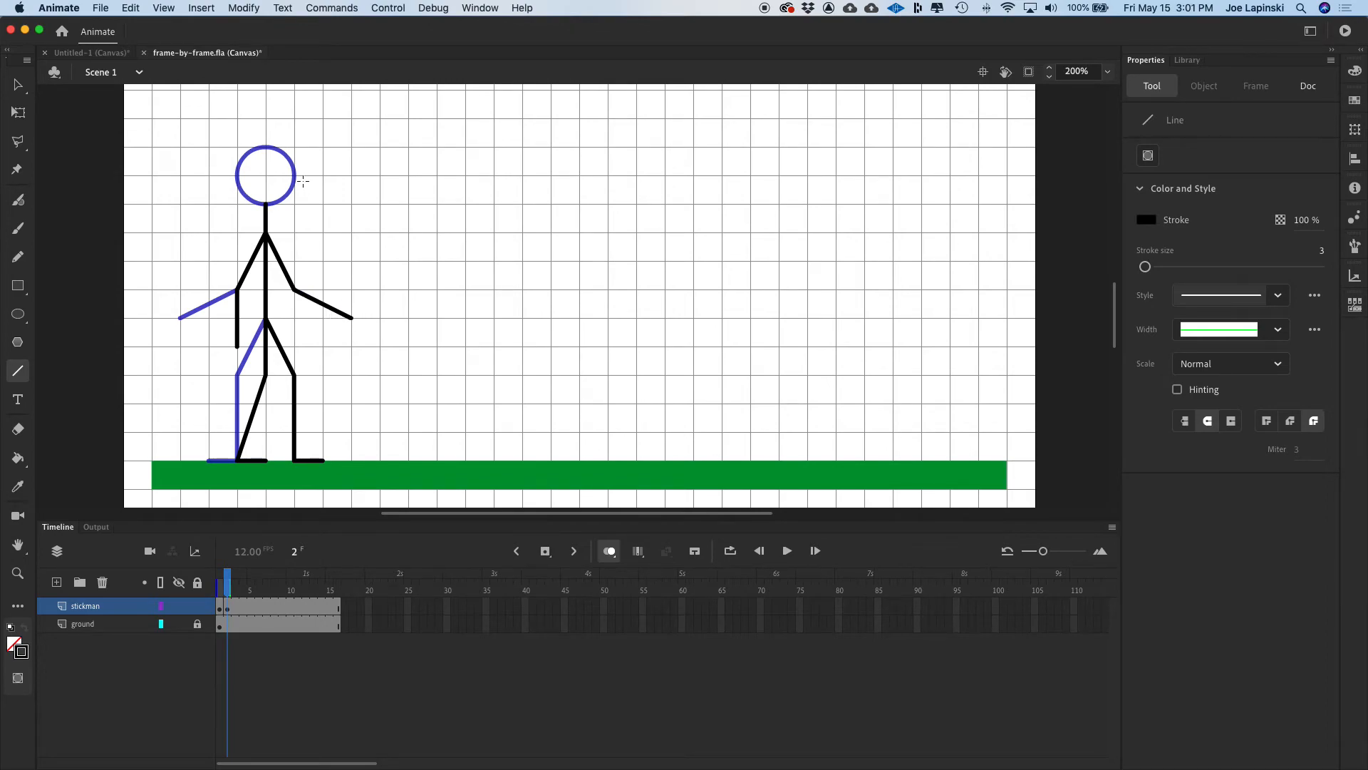
click(18, 314)
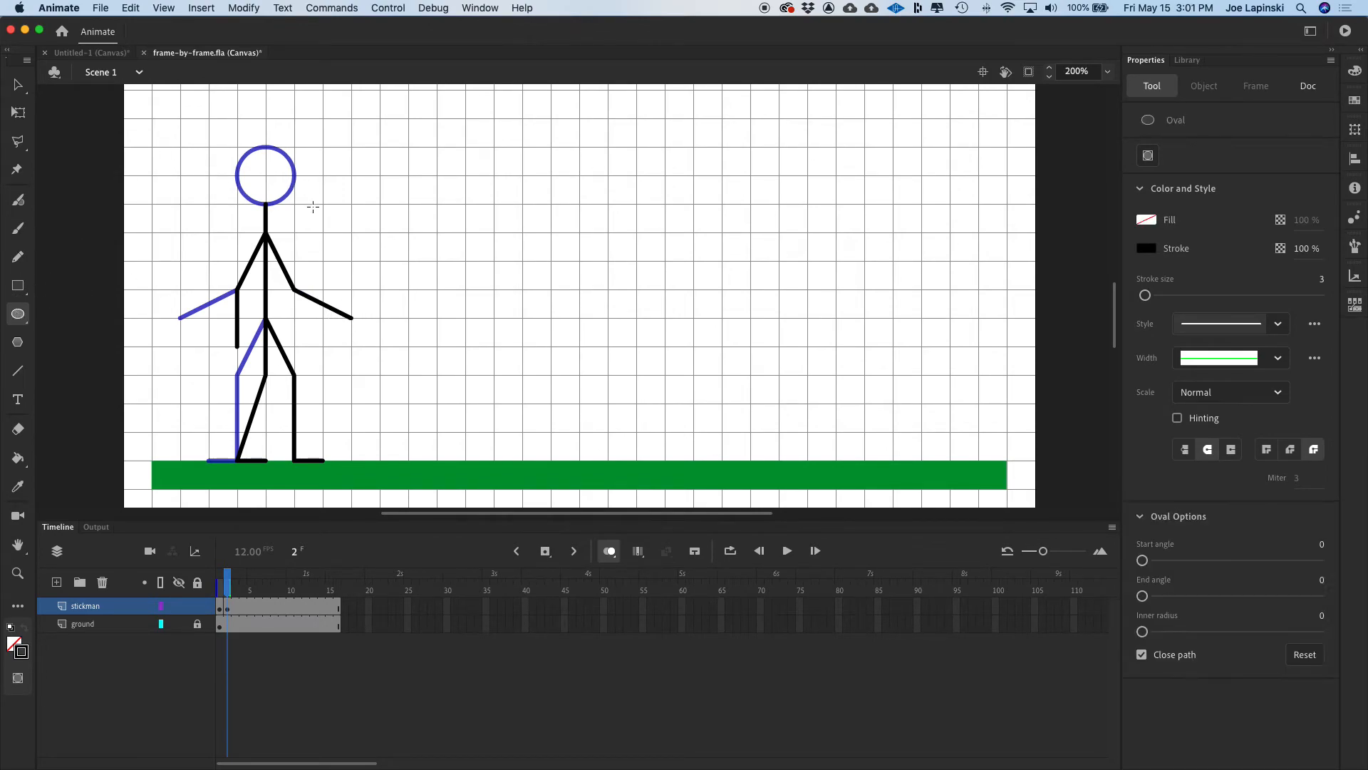
mouse_move(238, 145)
mouse_down()
mouse_move(216, 128)
mouse_move(308, 221)
mouse_move(295, 205)
mouse_up()
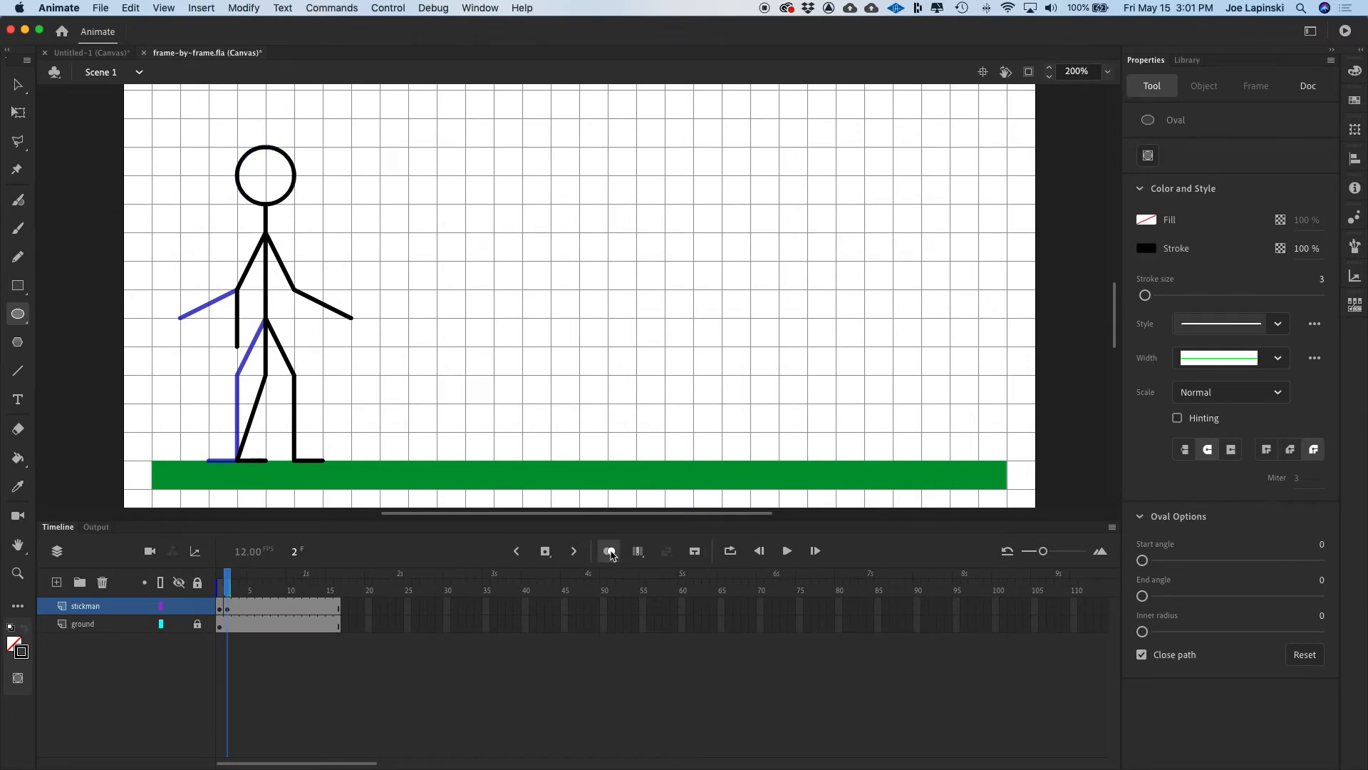
Step: Toggle onion skinning off and on to compare the frame 2 pose with frame 1
click(610, 553)
click(610, 553)
click(610, 553)
click(610, 552)
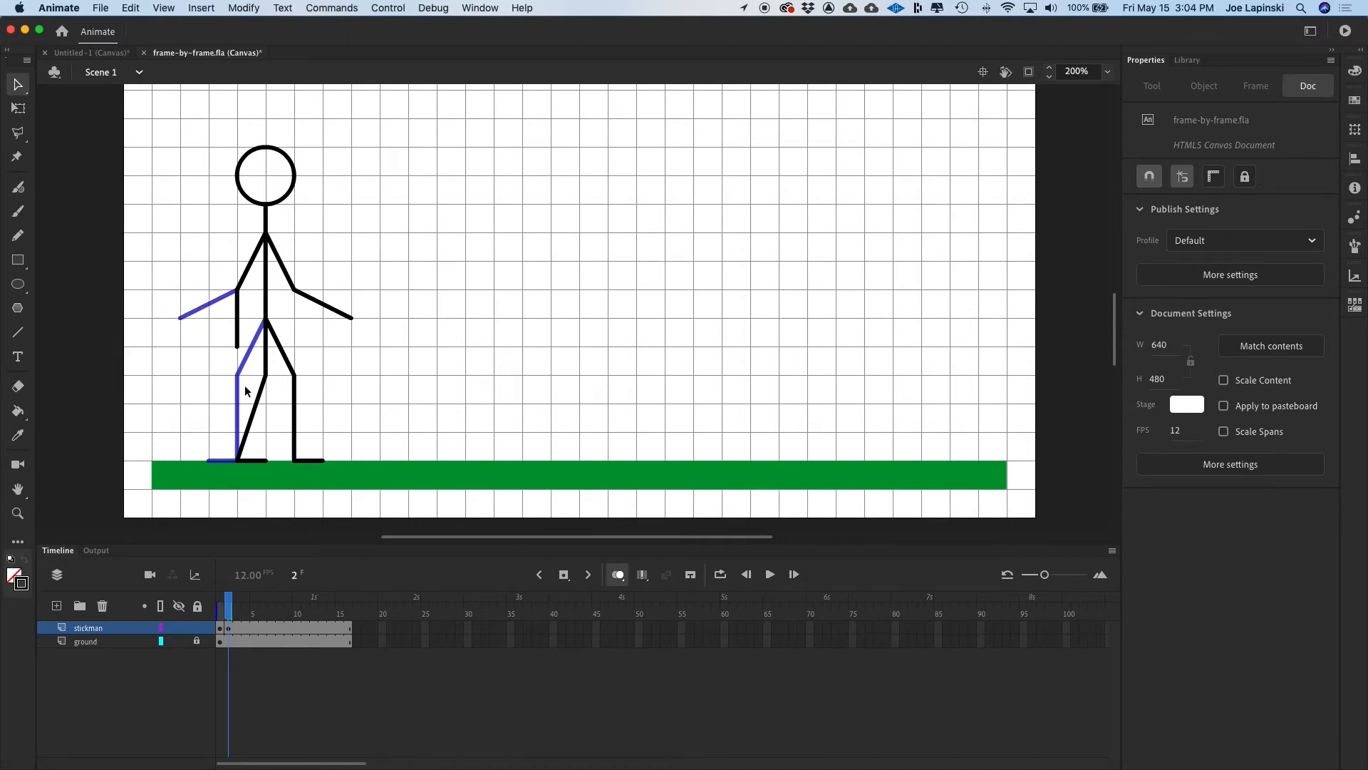
Step: Lower the onion skin starting opacity to 50% in the advanced onion skin settings
click(618, 575)
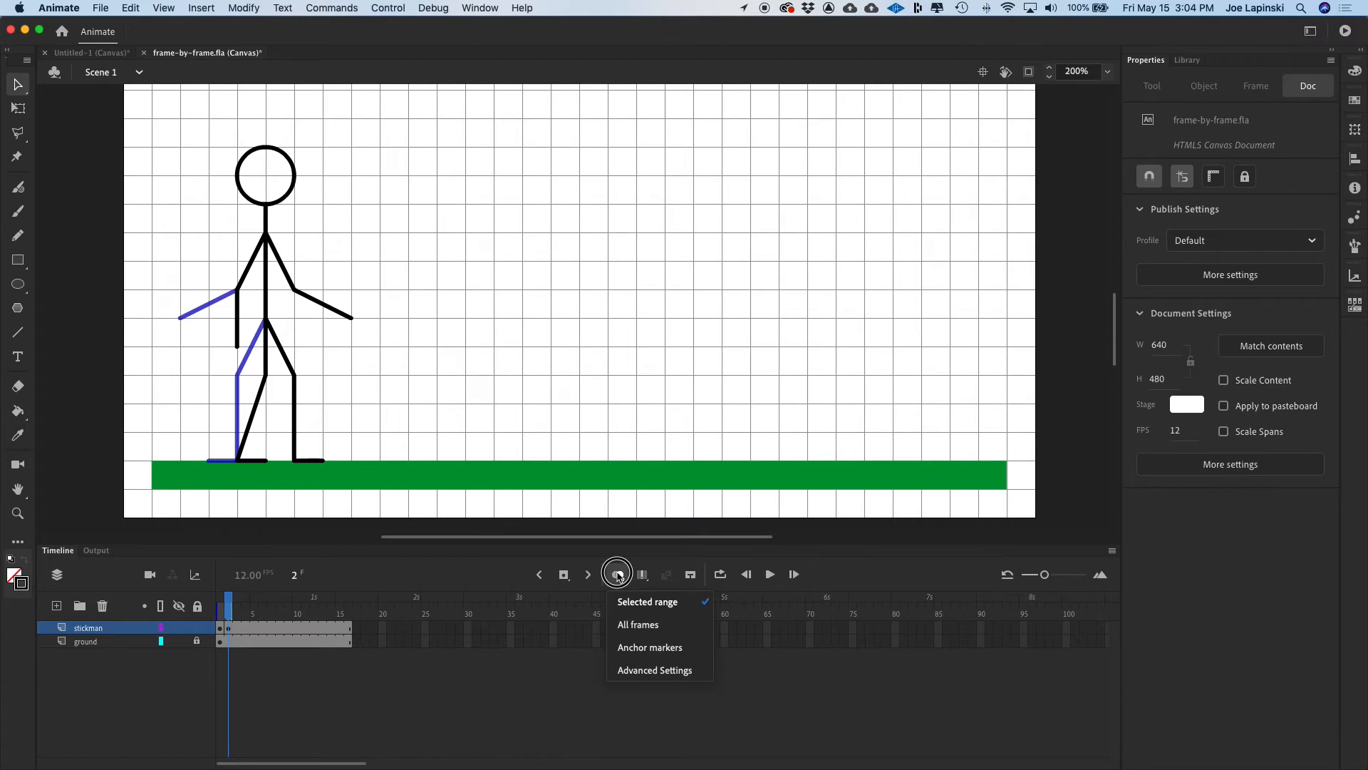
drag(618, 574, 635, 670)
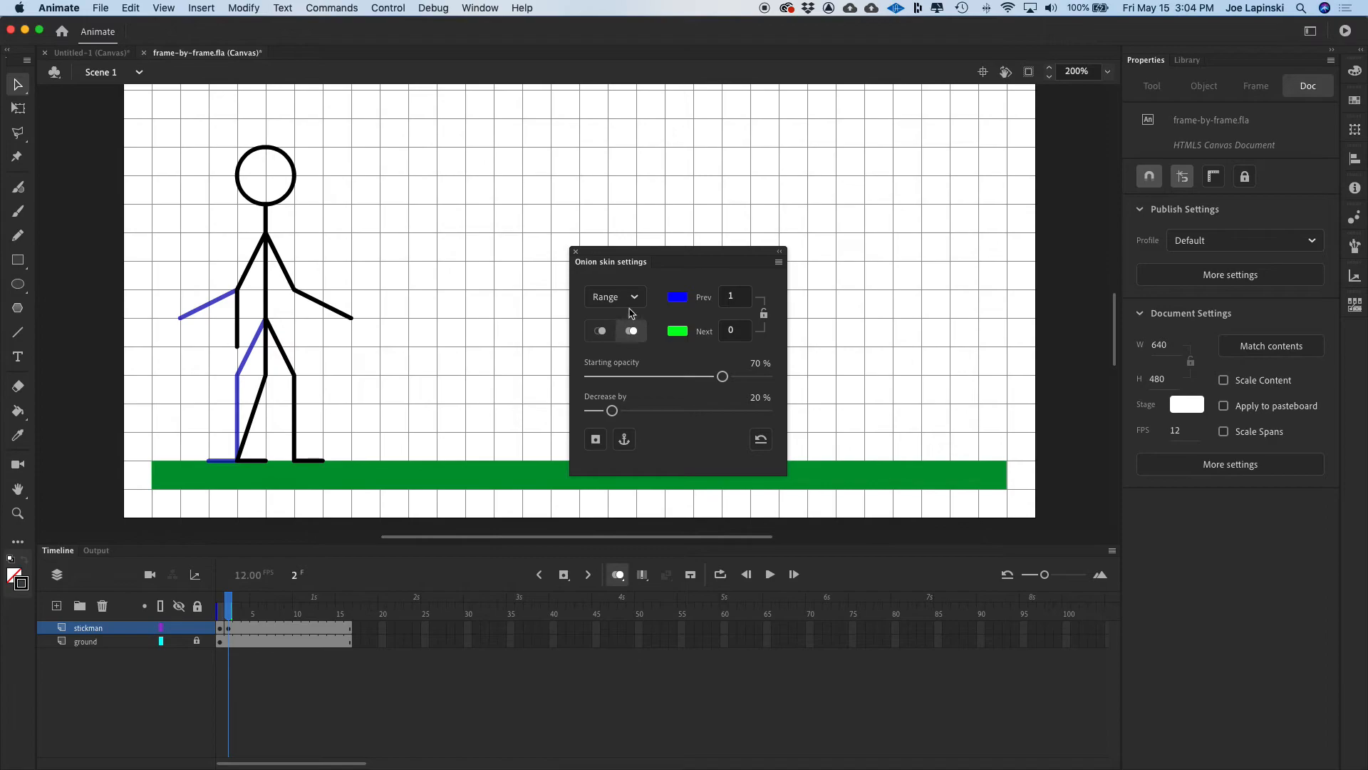
drag(653, 254, 569, 179)
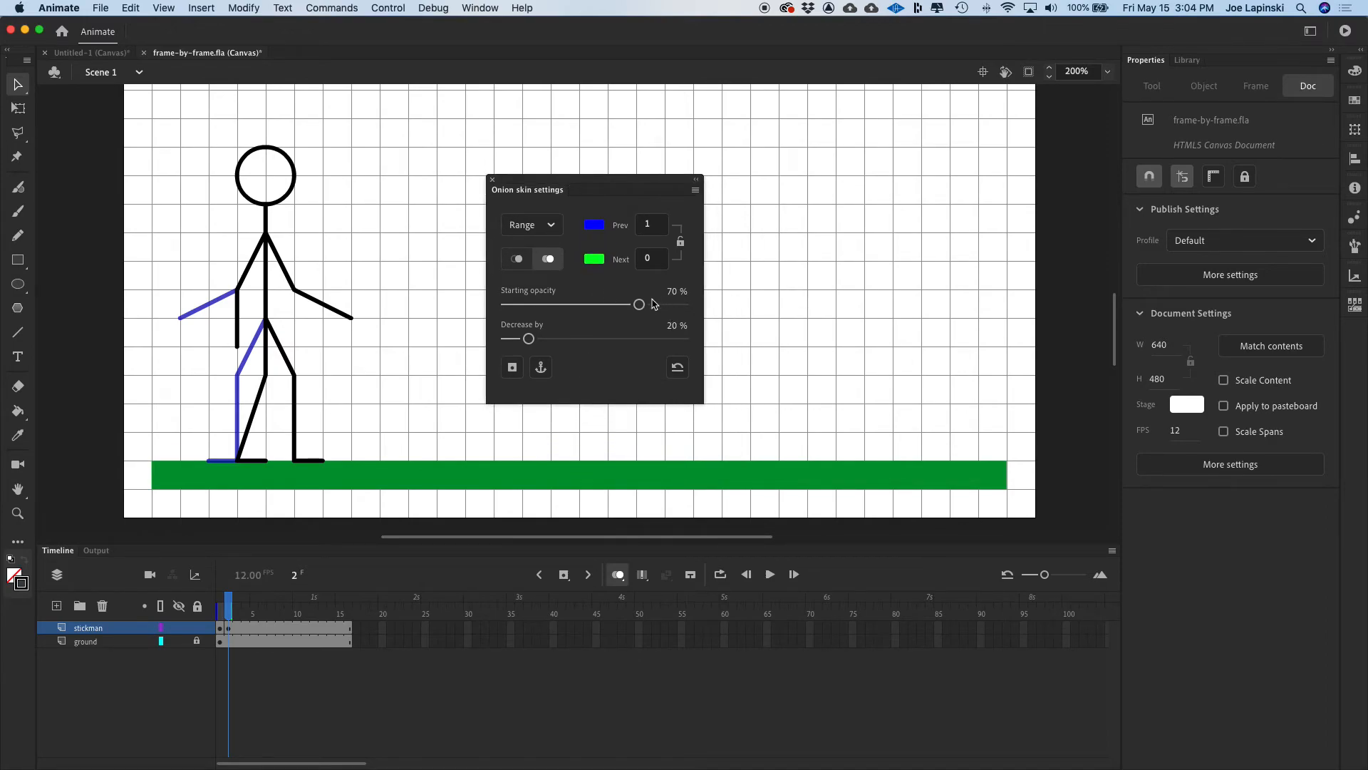
mouse_move(639, 305)
mouse_down()
mouse_move(575, 313)
mouse_move(597, 315)
mouse_up()
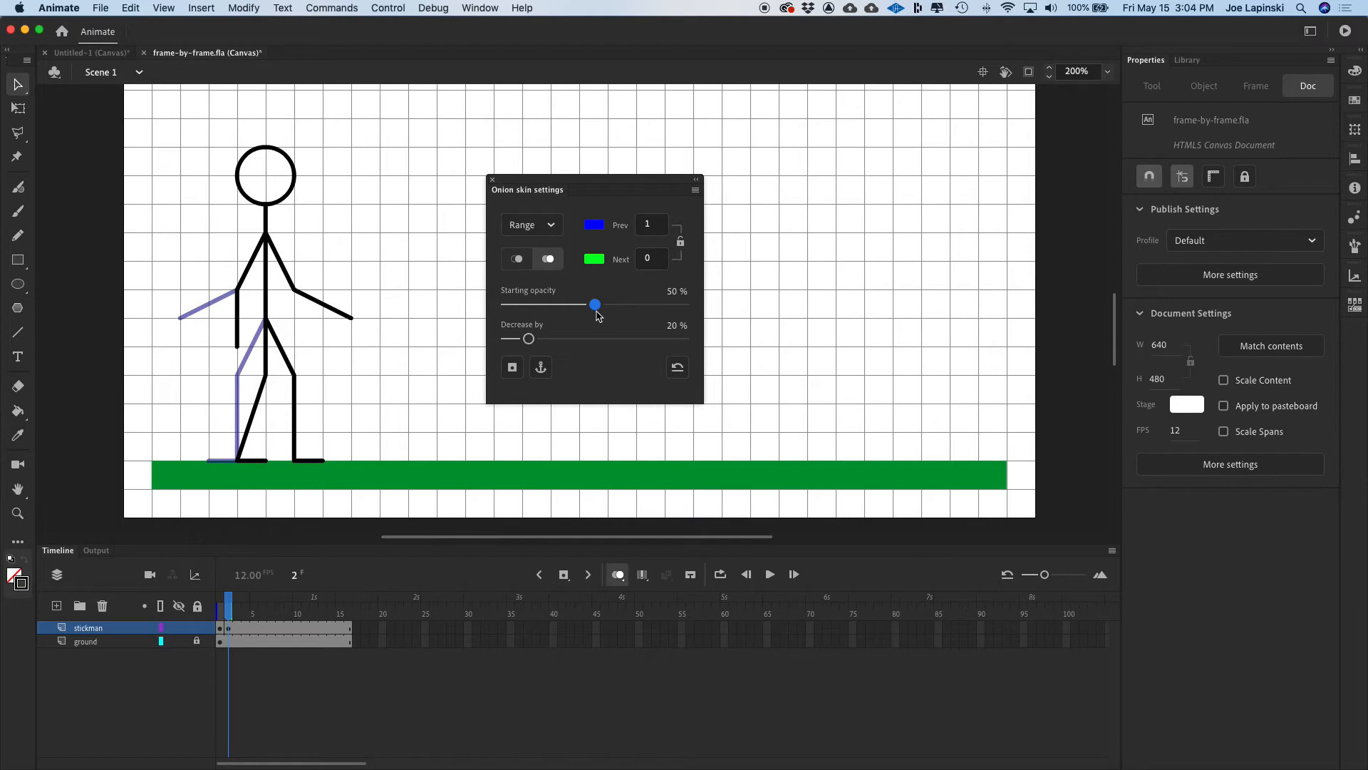
click(491, 181)
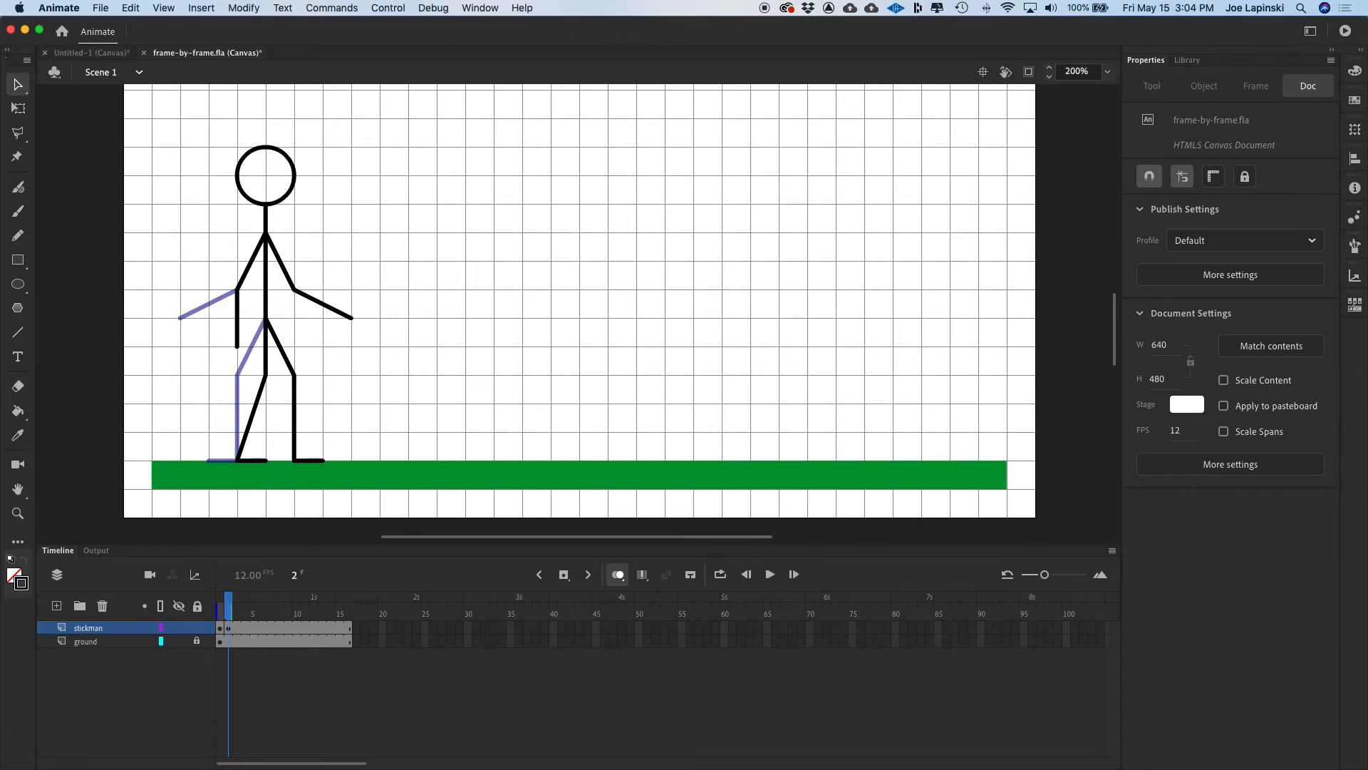
Step: Insert a blank keyframe at frame 3 of the stickman layer and check the frame 3 pose in Frame by Frame-2017.pdf in Acrobat
click(239, 630)
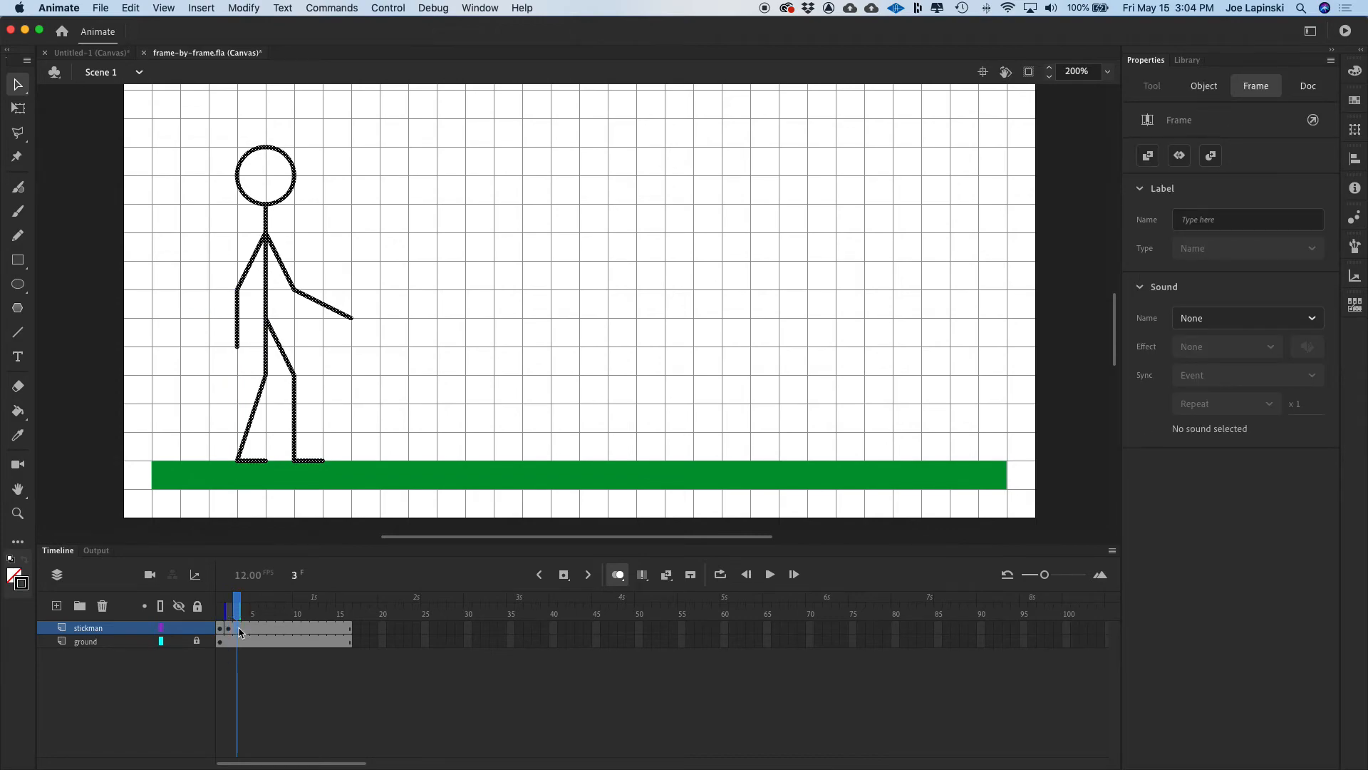
right_click(239, 630)
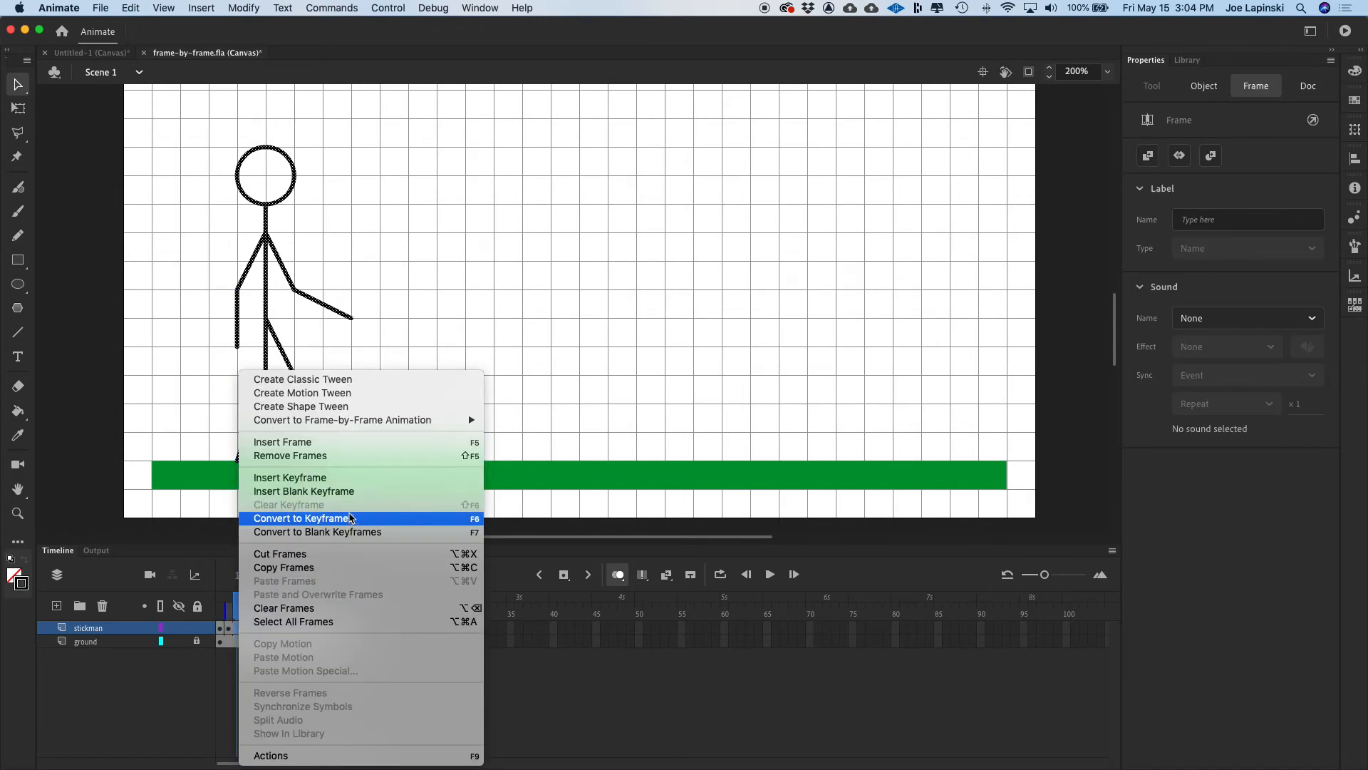
click(335, 491)
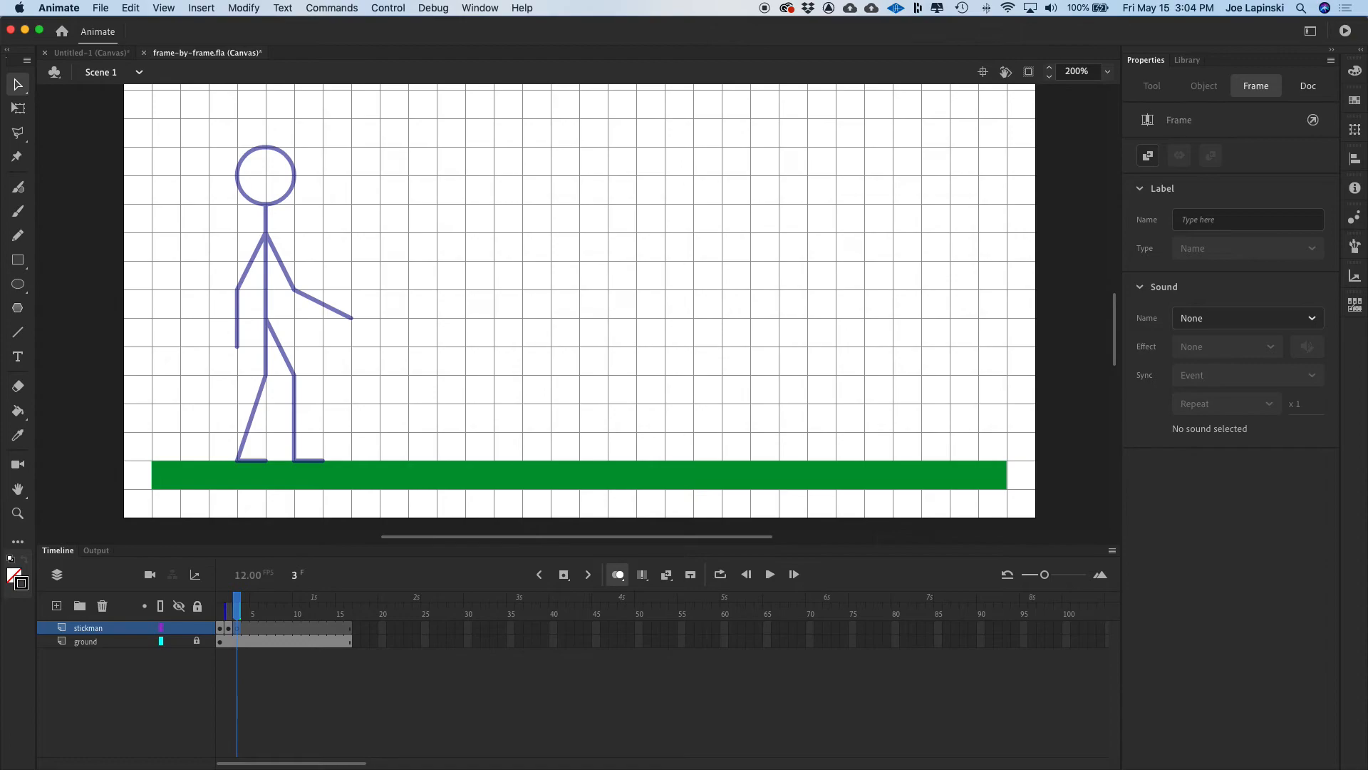
drag(411, 769, 428, 50)
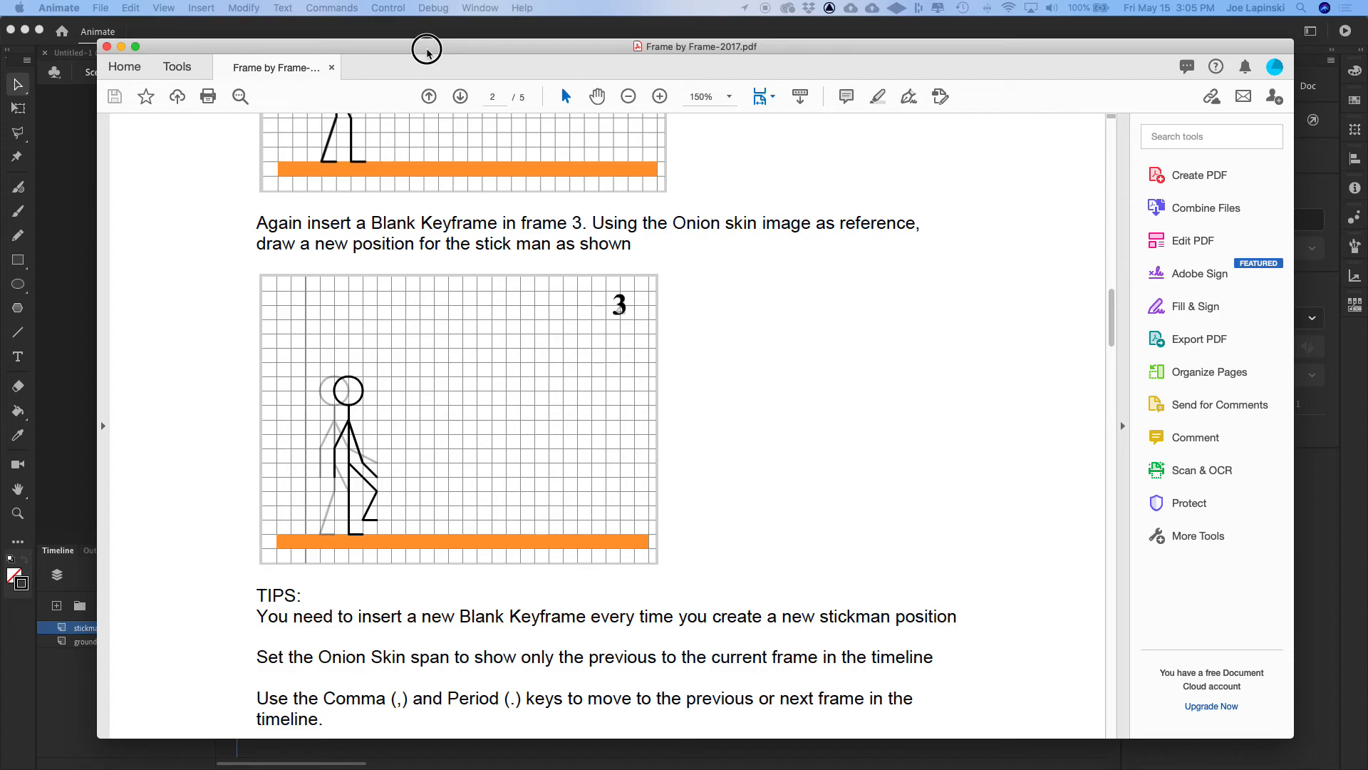
drag(427, 52, 392, 769)
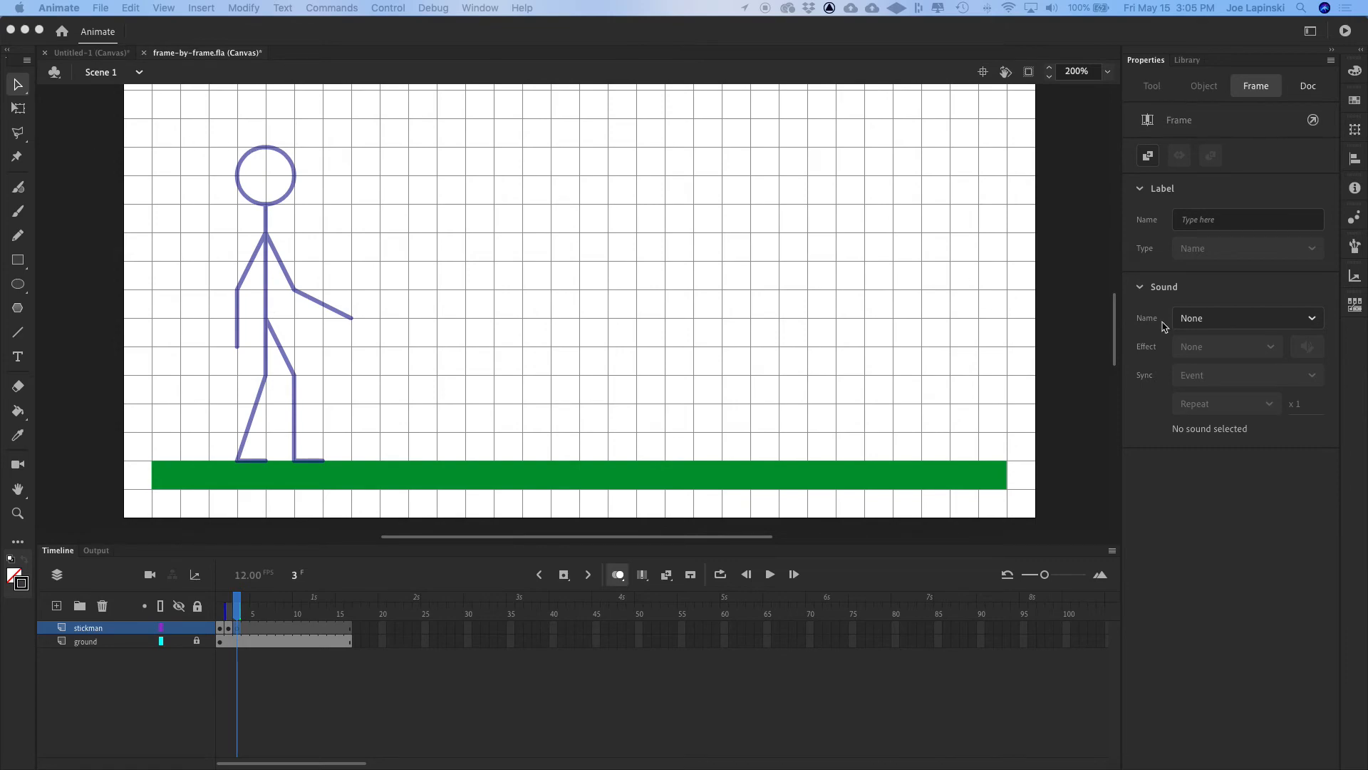
Step: Draw the frame 3 stickman's straight, five-square-high standing leg with its foot, and the raised front leg bent at the knee, using the Line tool
click(17, 334)
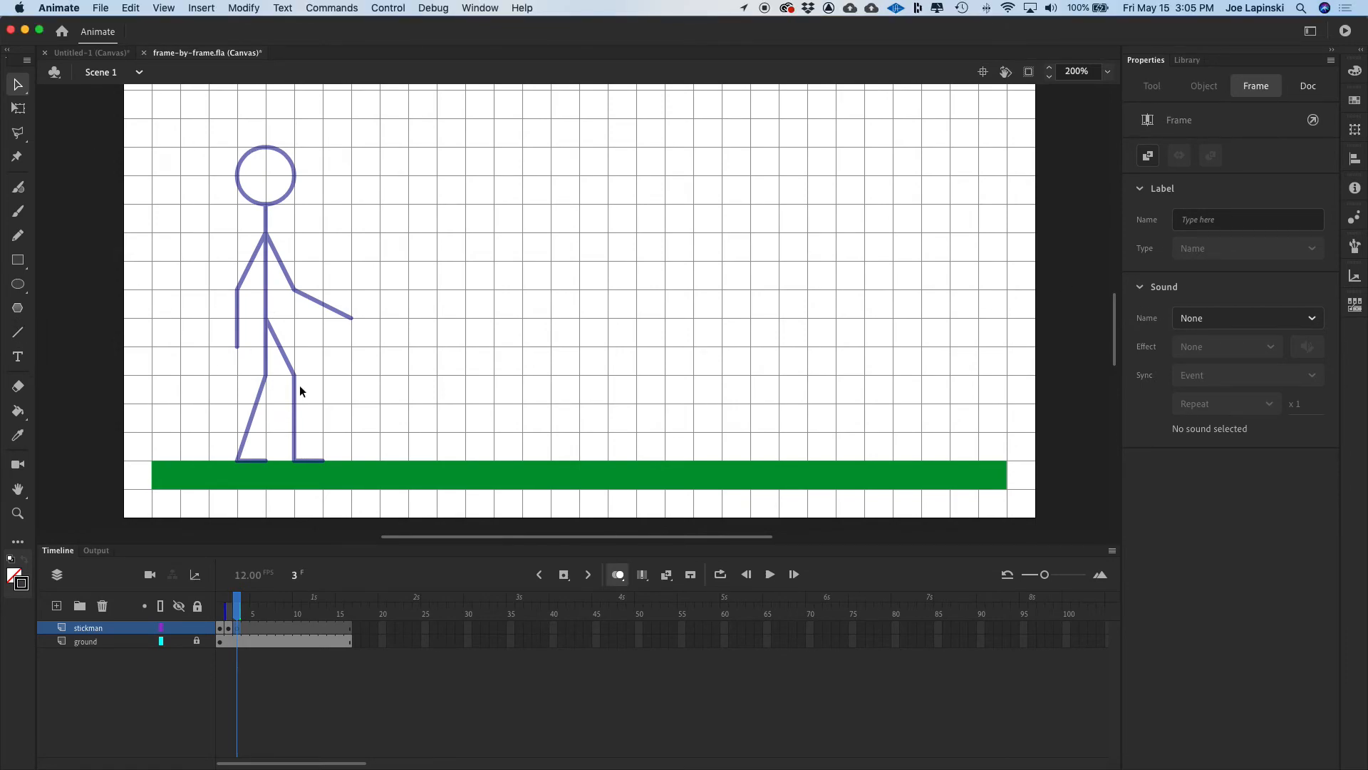
click(18, 333)
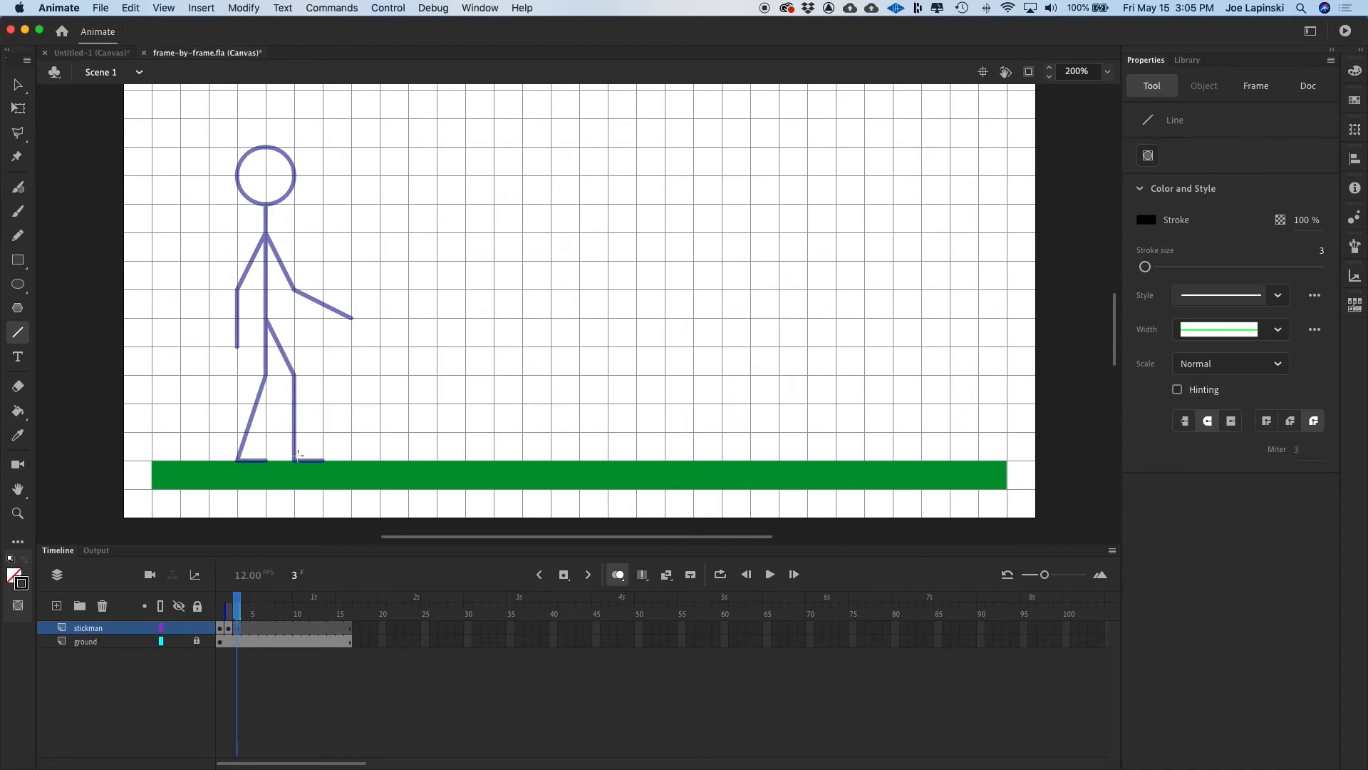
drag(323, 462, 294, 461)
drag(293, 461, 301, 325)
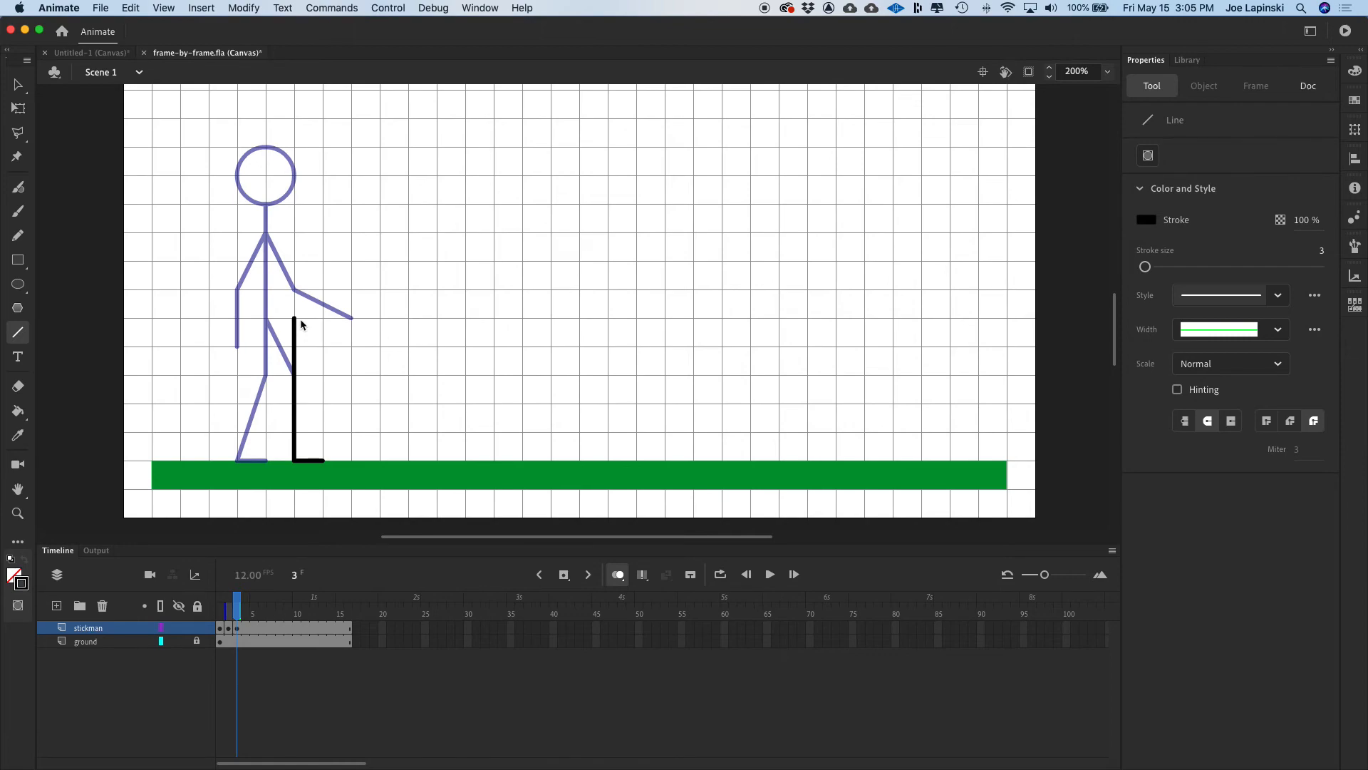
drag(302, 322, 350, 374)
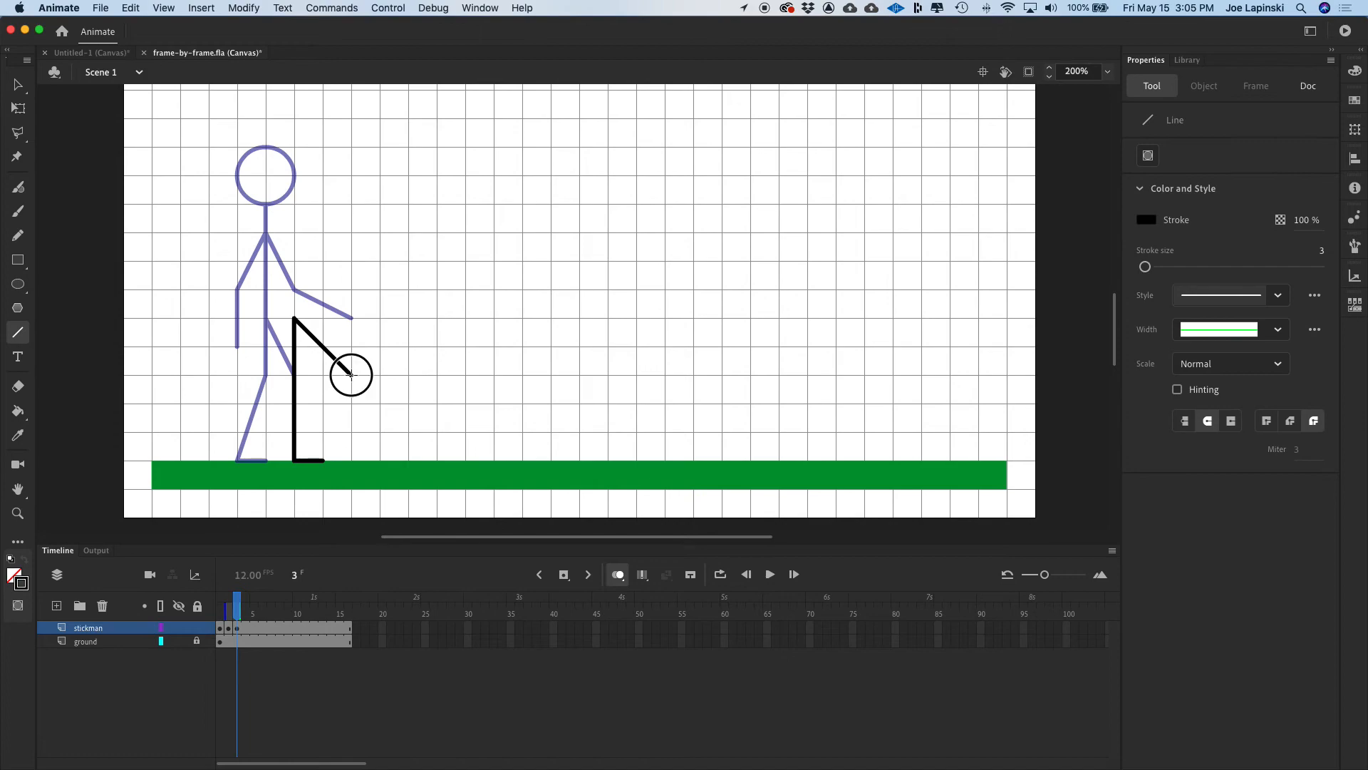
mouse_move(344, 392)
mouse_down()
mouse_move(323, 432)
mouse_move(352, 432)
mouse_up()
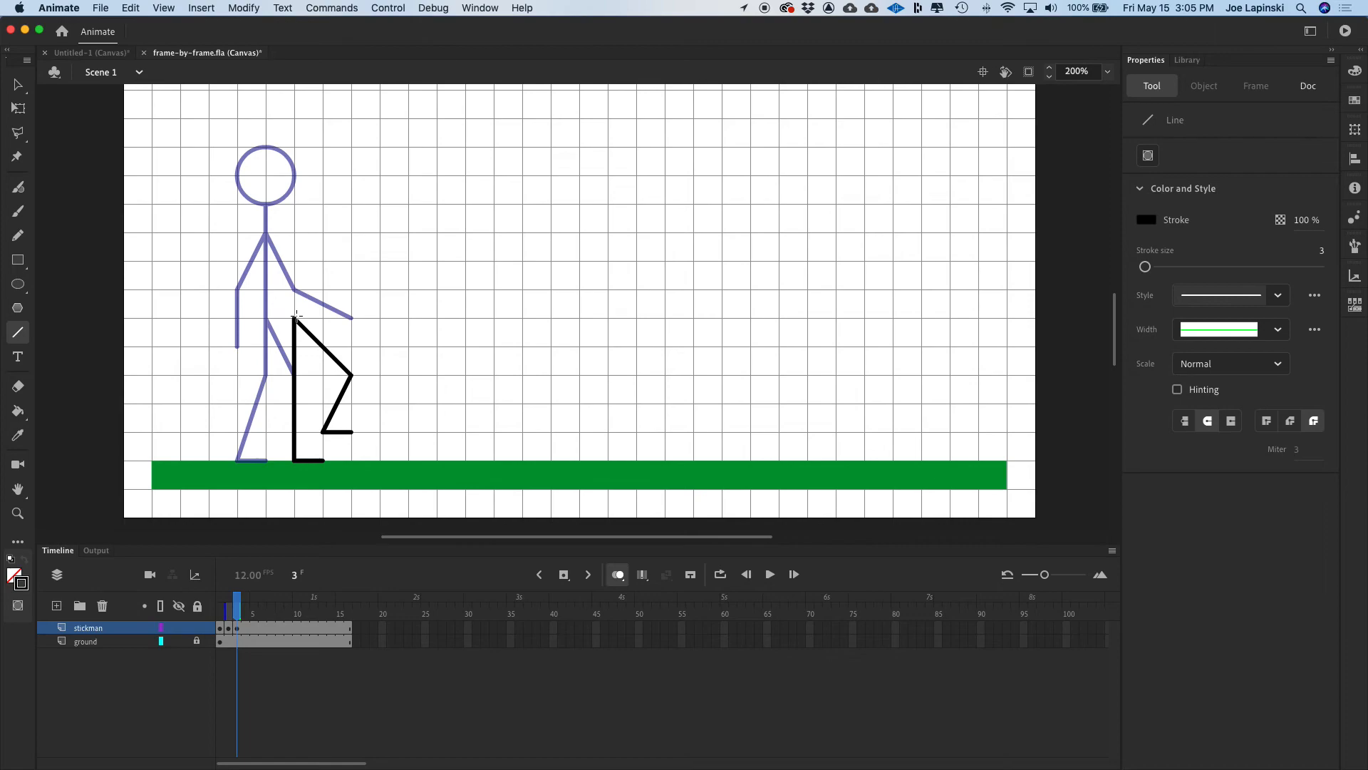
Step: Complete the frame 3 figure with a torso and neck, a rear arm hanging from the elbow, a bent front arm, and a two-square-wide circular head
mouse_move(297, 316)
mouse_down()
mouse_move(295, 204)
mouse_move(250, 307)
mouse_move(265, 291)
mouse_move(266, 348)
mouse_up()
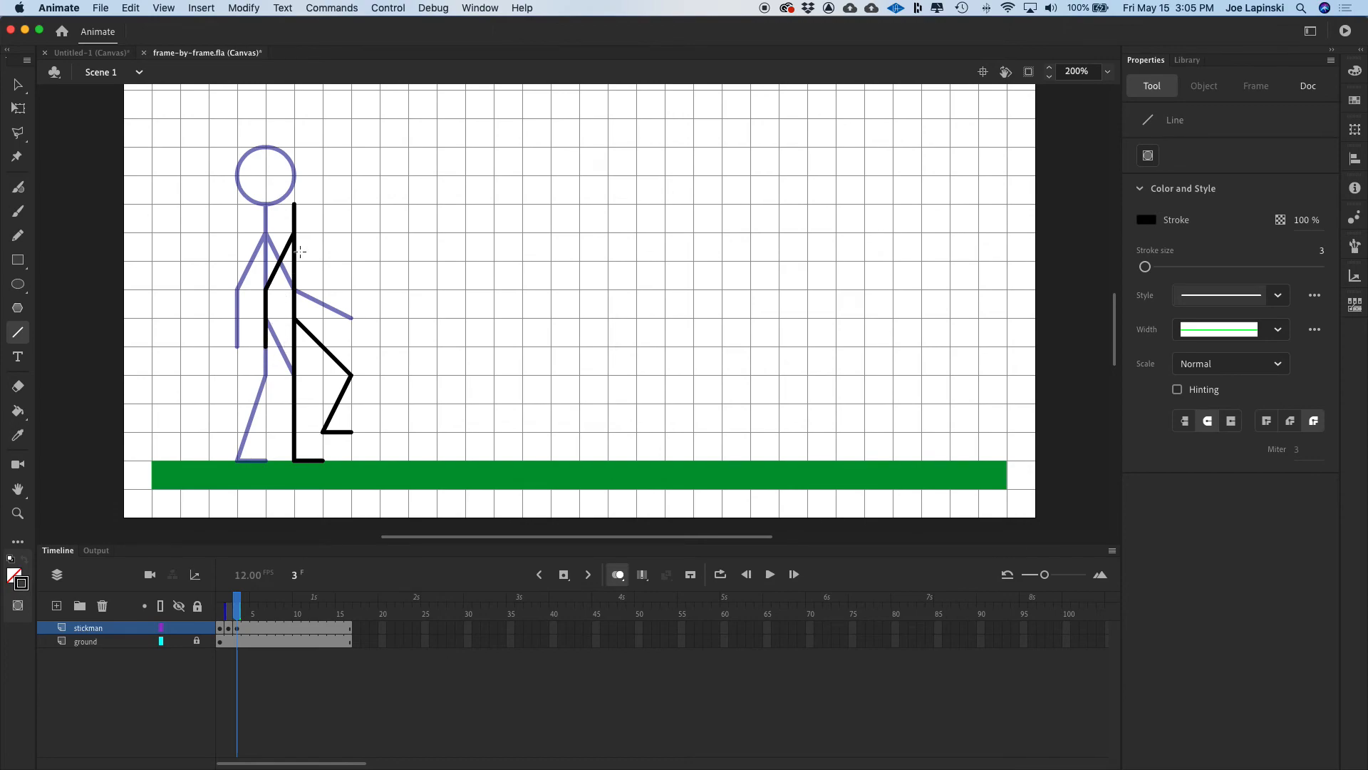
mouse_move(295, 233)
mouse_down()
mouse_move(324, 321)
mouse_move(350, 348)
mouse_up()
click(18, 284)
drag(265, 146, 325, 206)
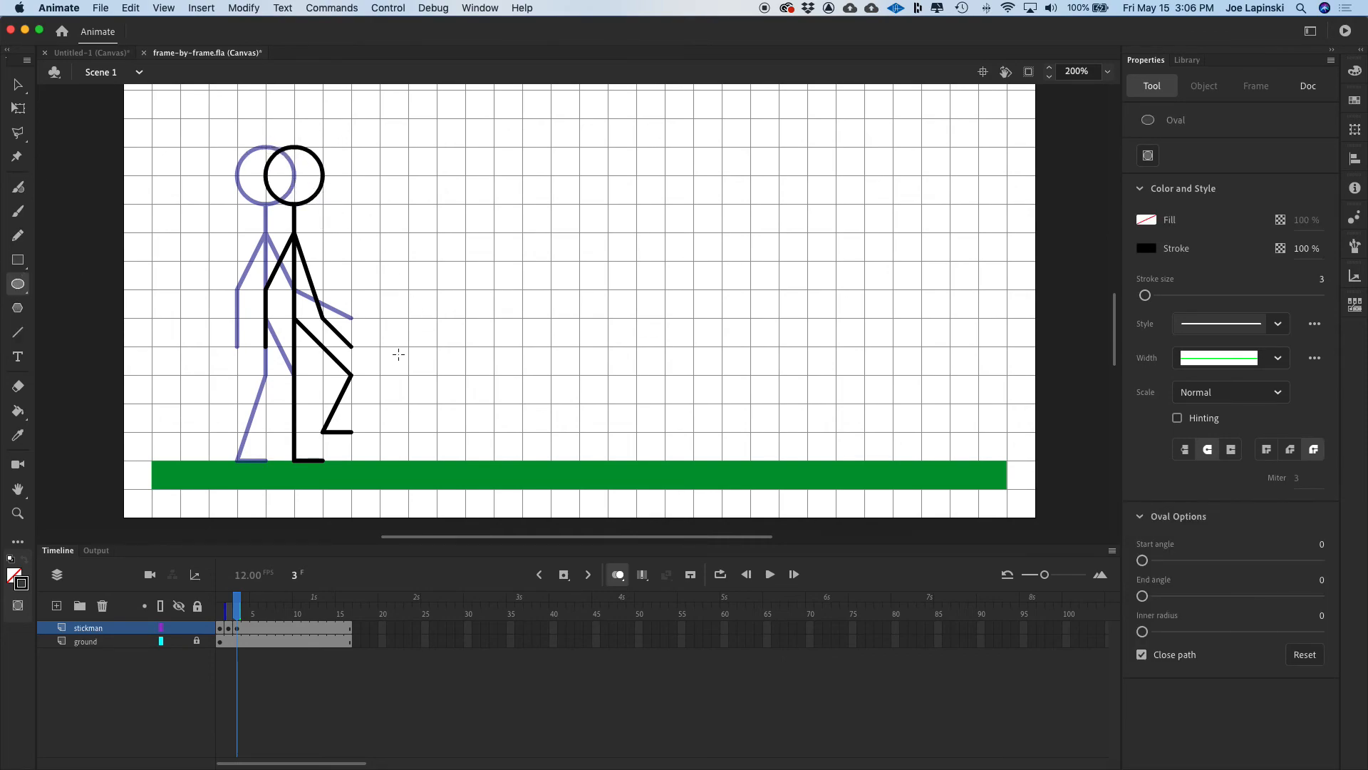
Step: Insert a blank keyframe at frame 4 of the stickman layer
mouse_move(238, 607)
mouse_down()
mouse_move(220, 608)
mouse_move(243, 609)
mouse_up()
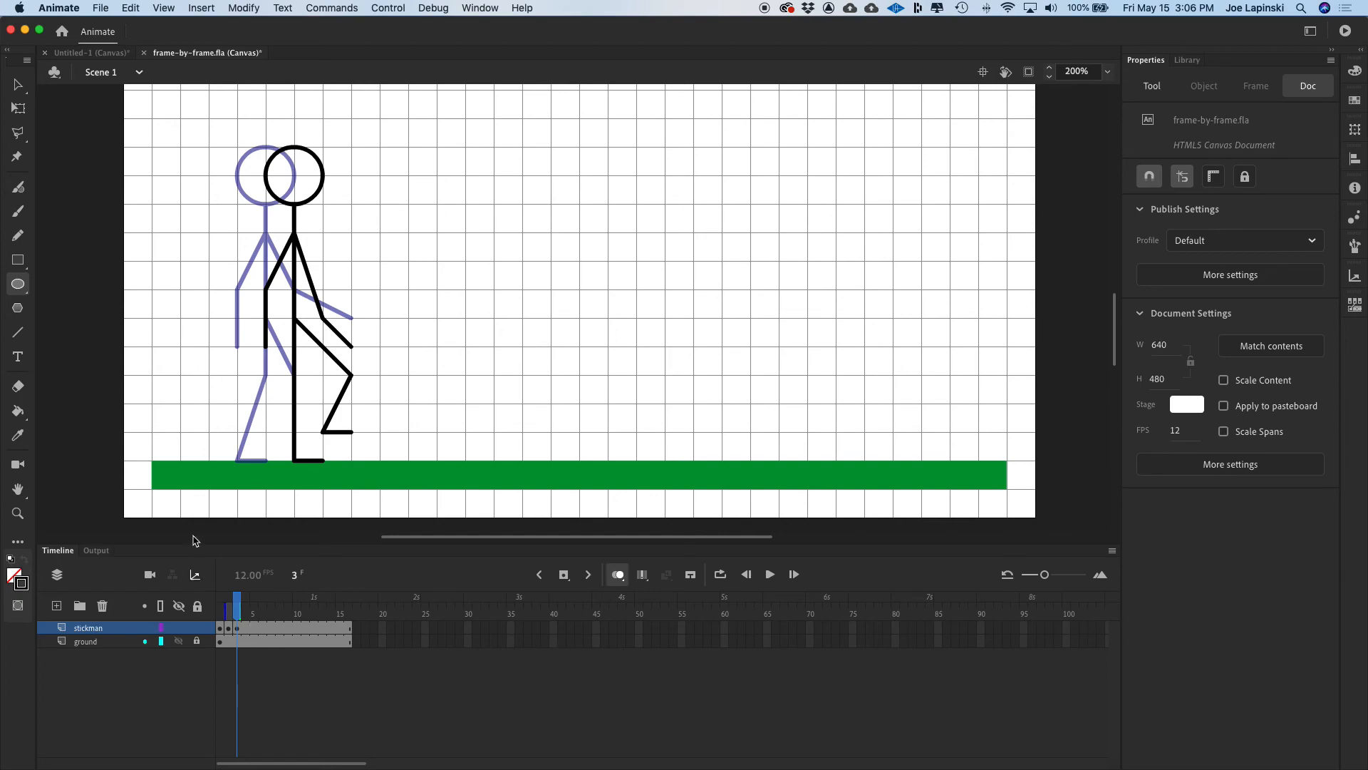
click(244, 628)
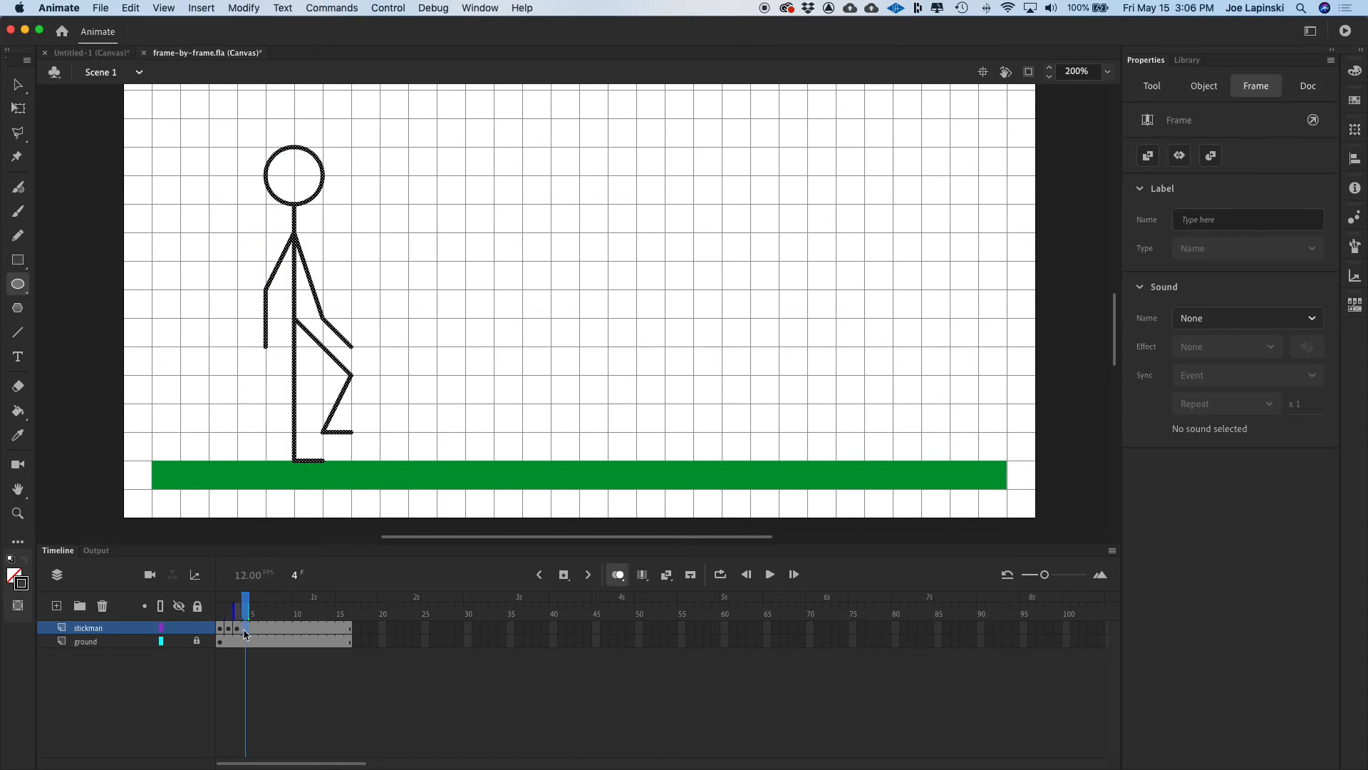
right_click(245, 634)
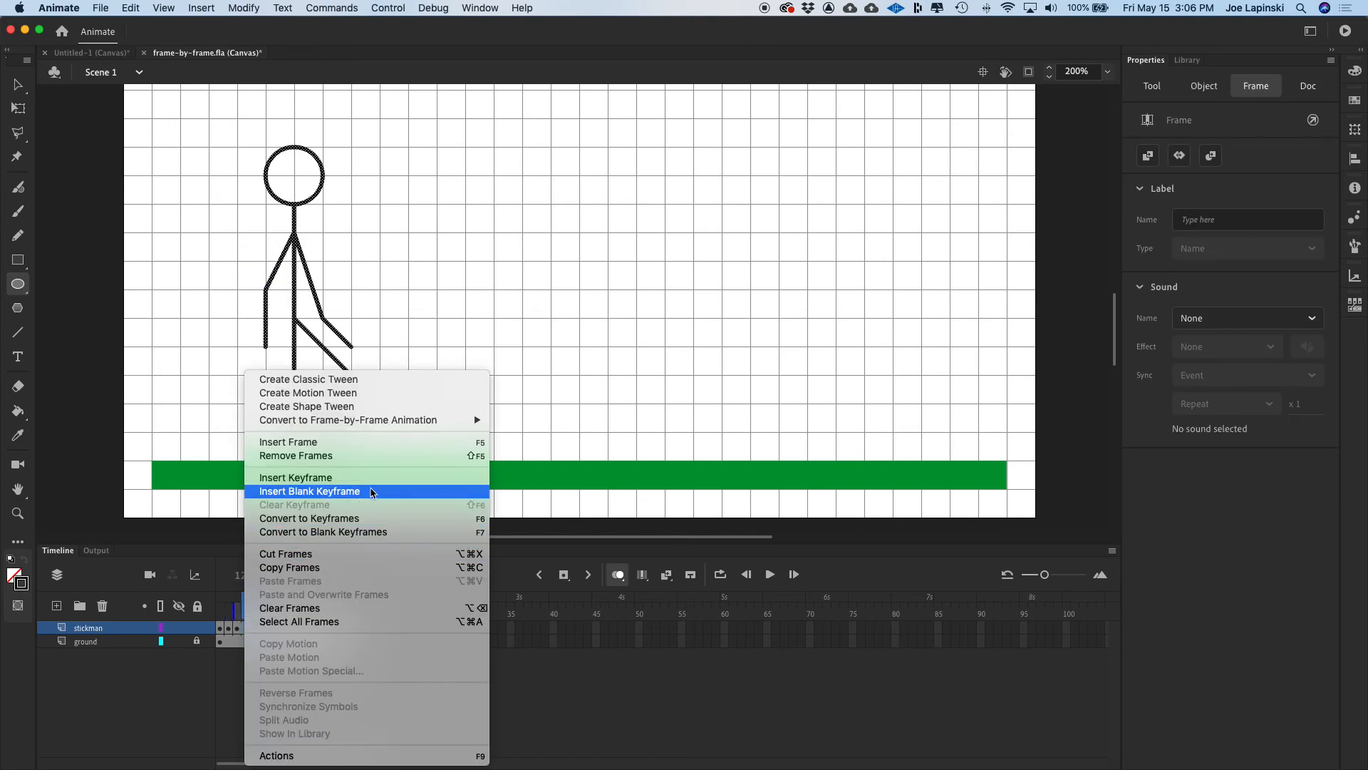
click(371, 491)
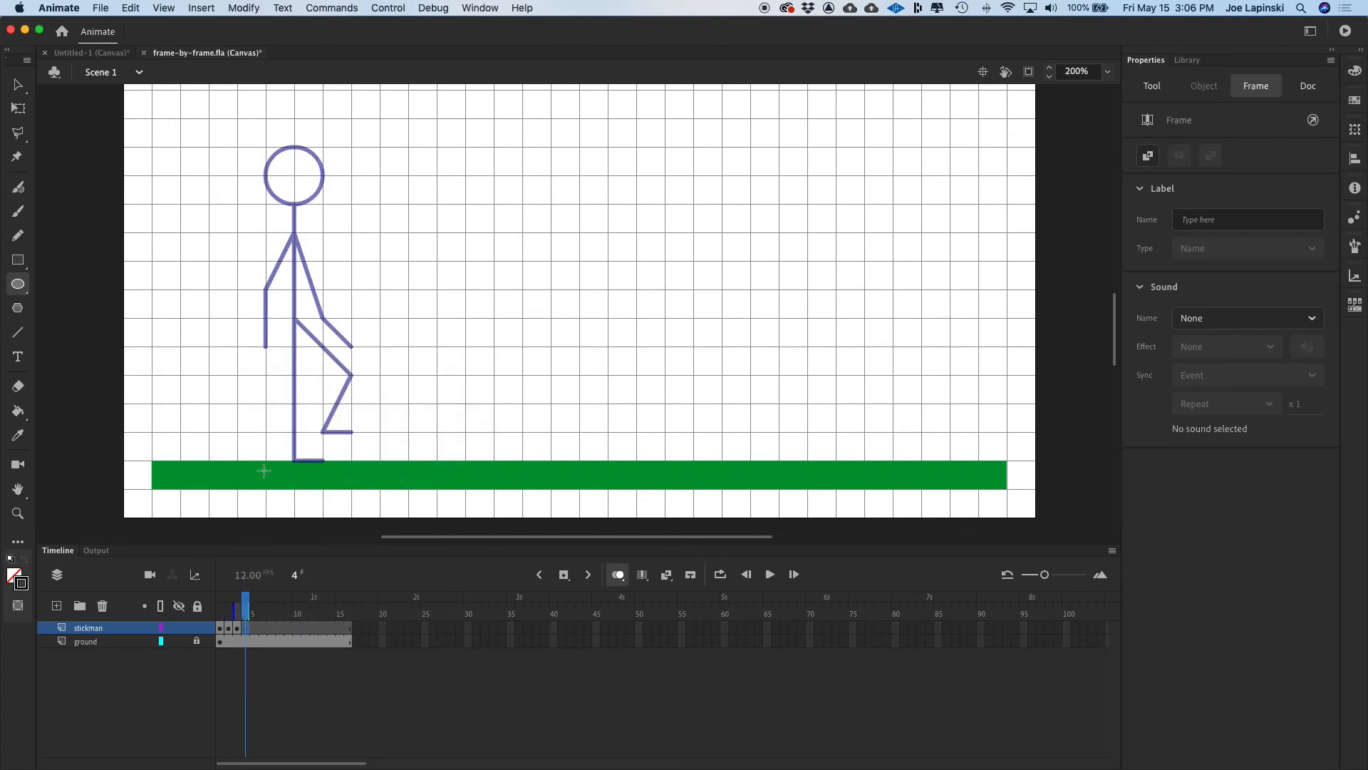
Step: Switch to Frame by Frame-2017.pdf in Acrobat and look over the reference poses from frame 4 through frame 16
drag(476, 769, 462, 25)
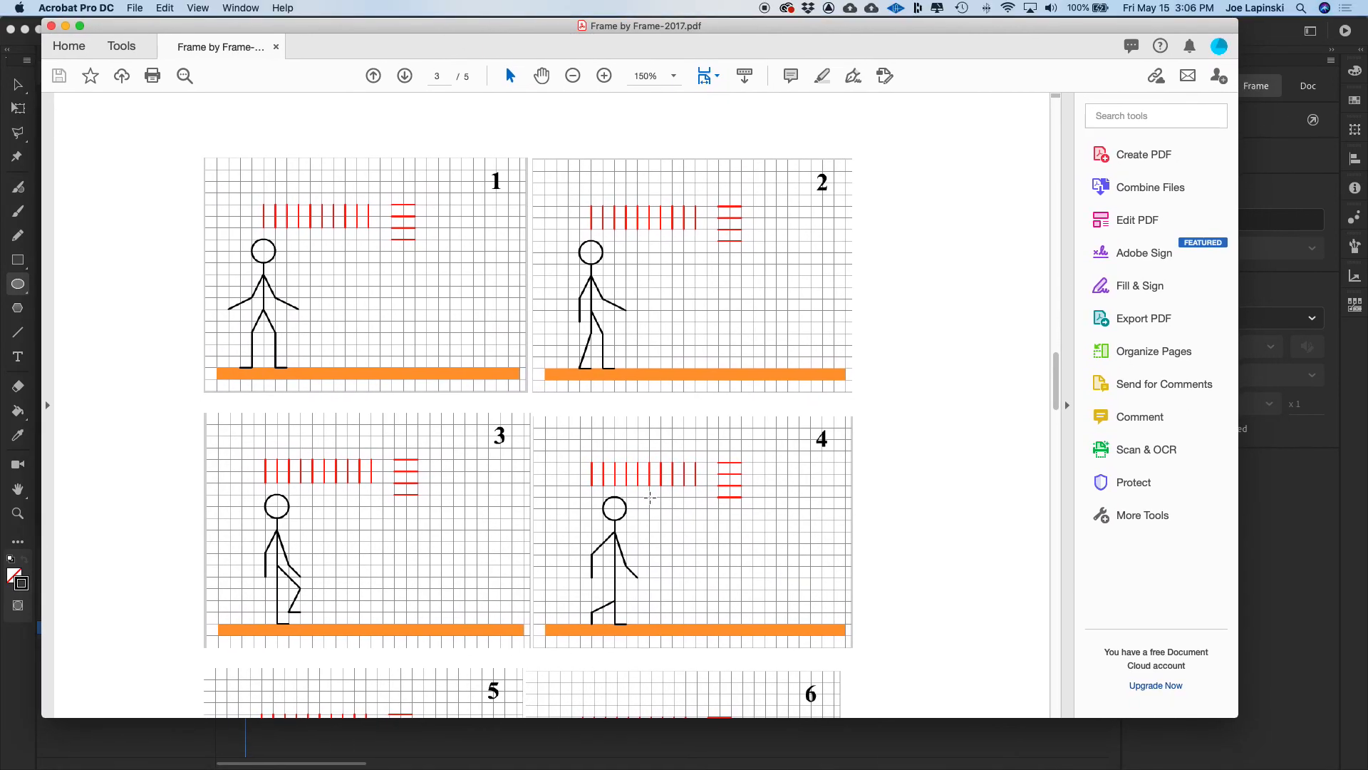
scroll(629, 525, down, 4)
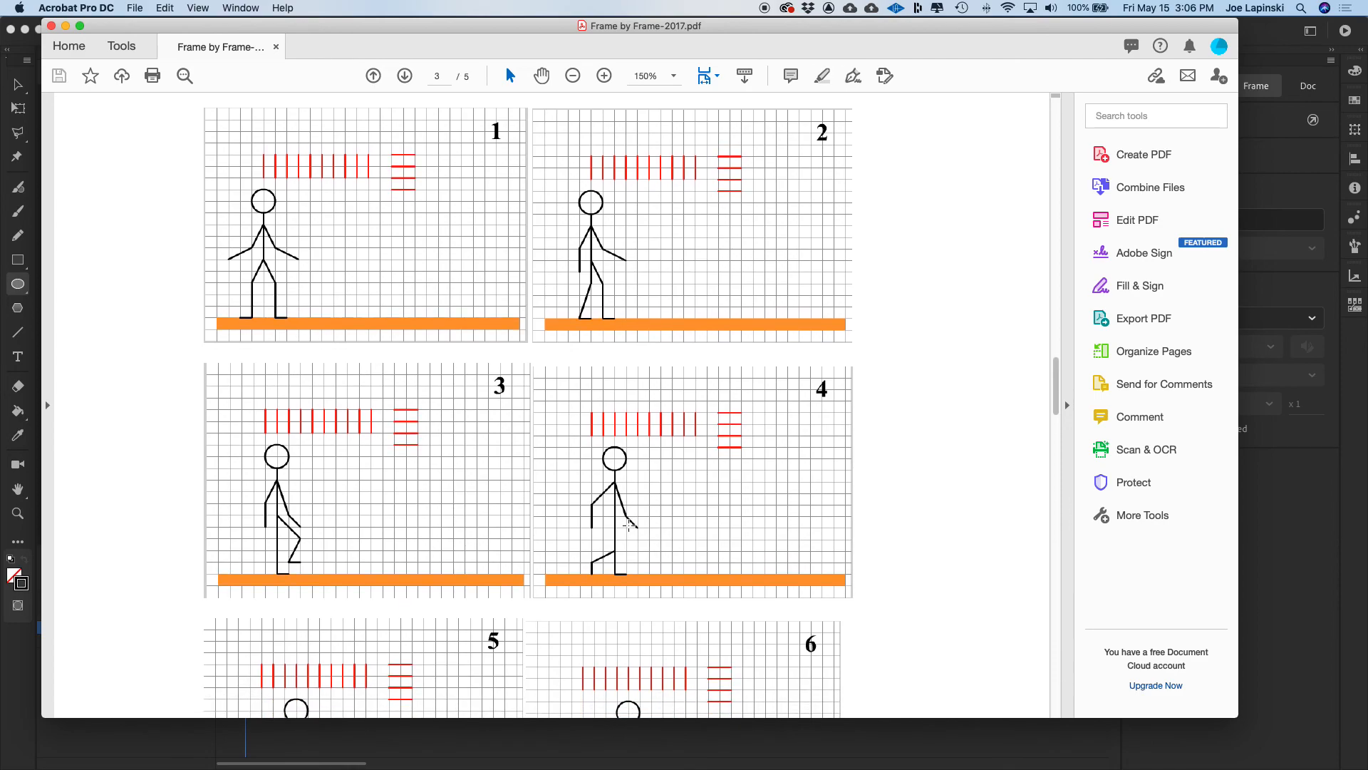
scroll(628, 525, up, 3)
scroll(629, 525, up, 1)
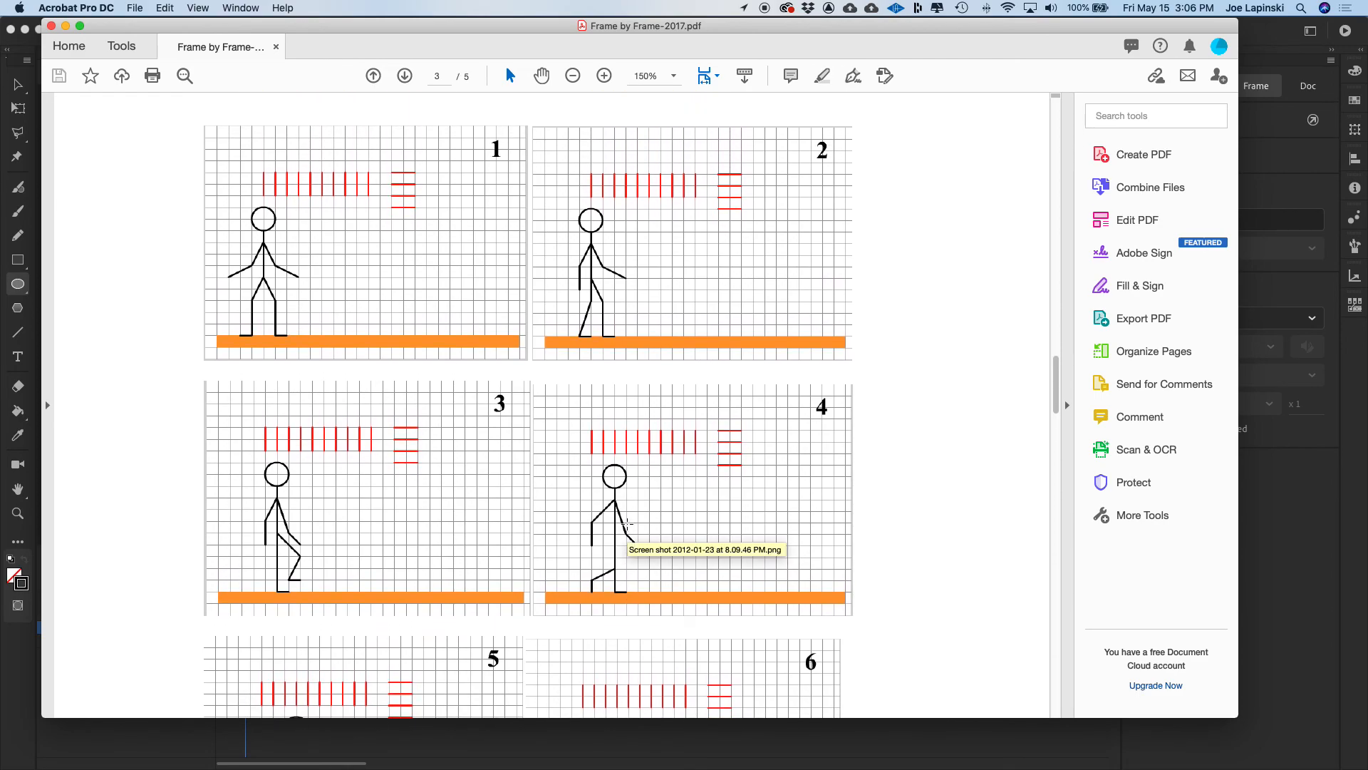
scroll(640, 499, down, 10)
scroll(641, 499, down, 20)
scroll(641, 499, down, 20)
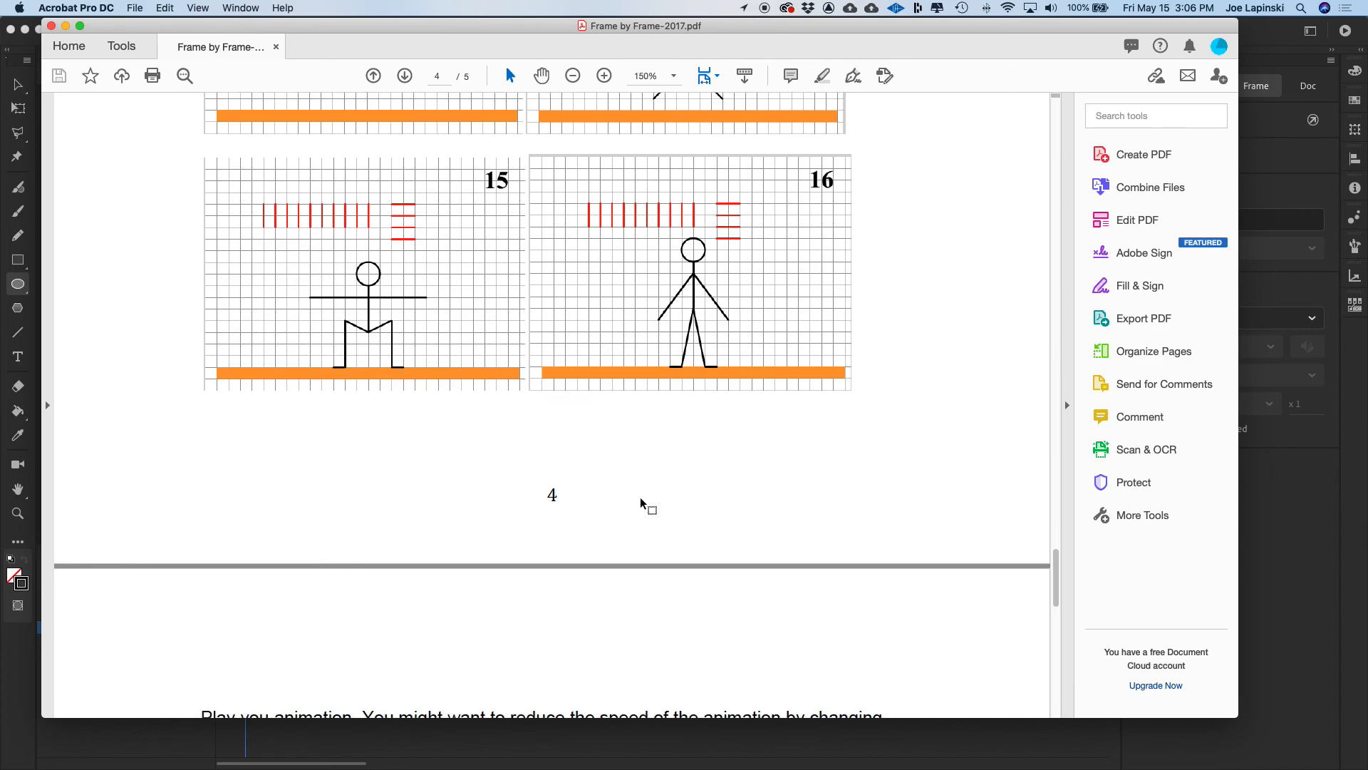
Step: Read the PDF's closing instructions on frame rate, duplicating the jump frames, extending the ground layer, previewing and saving, and return to Animate
scroll(640, 503, down, 15)
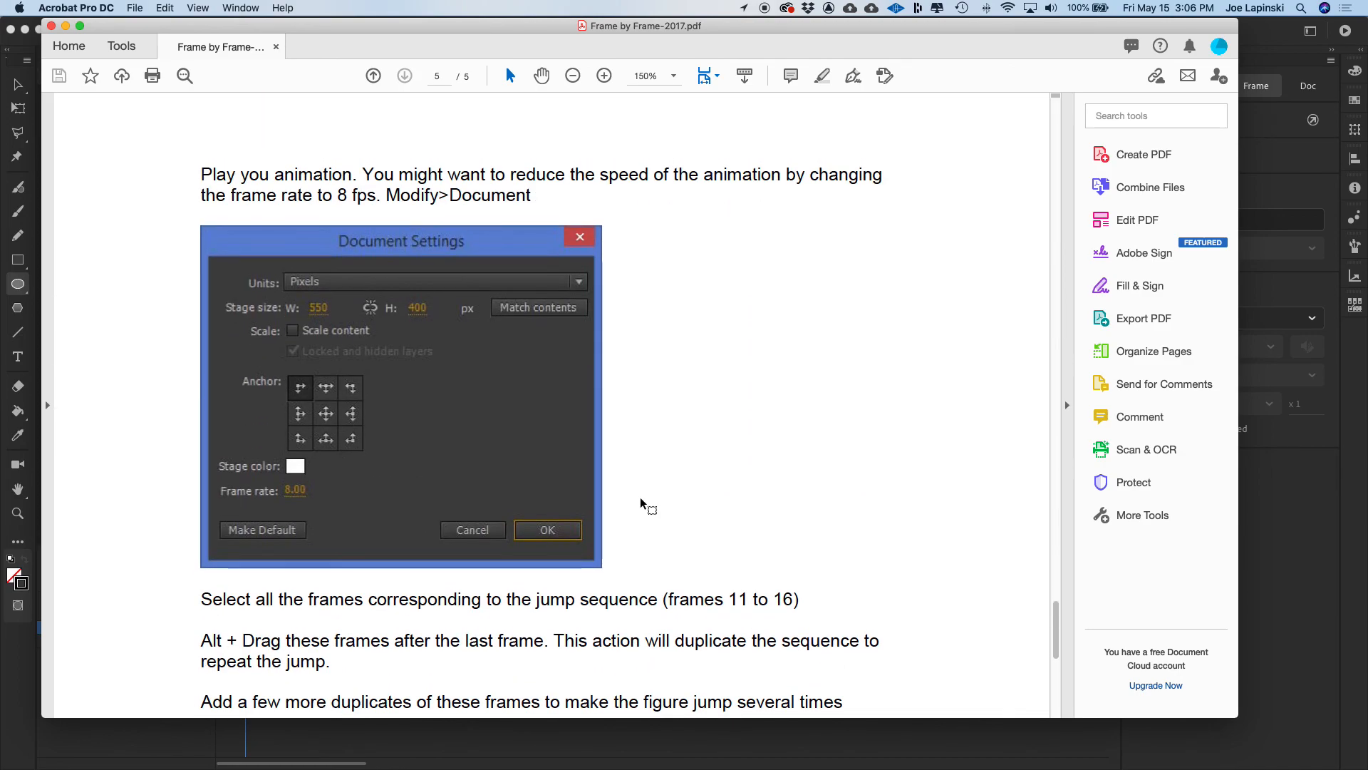
scroll(641, 501, down, 1)
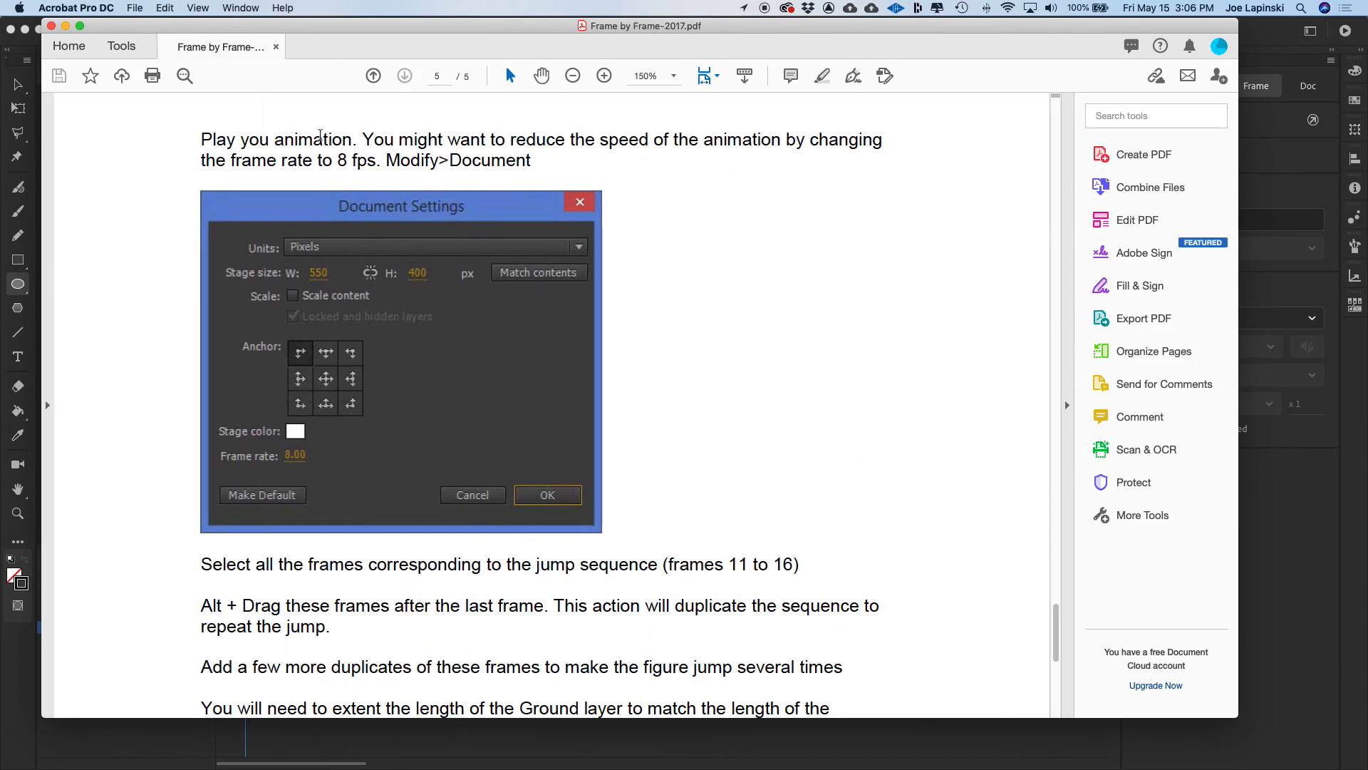
click(343, 159)
double_click(343, 160)
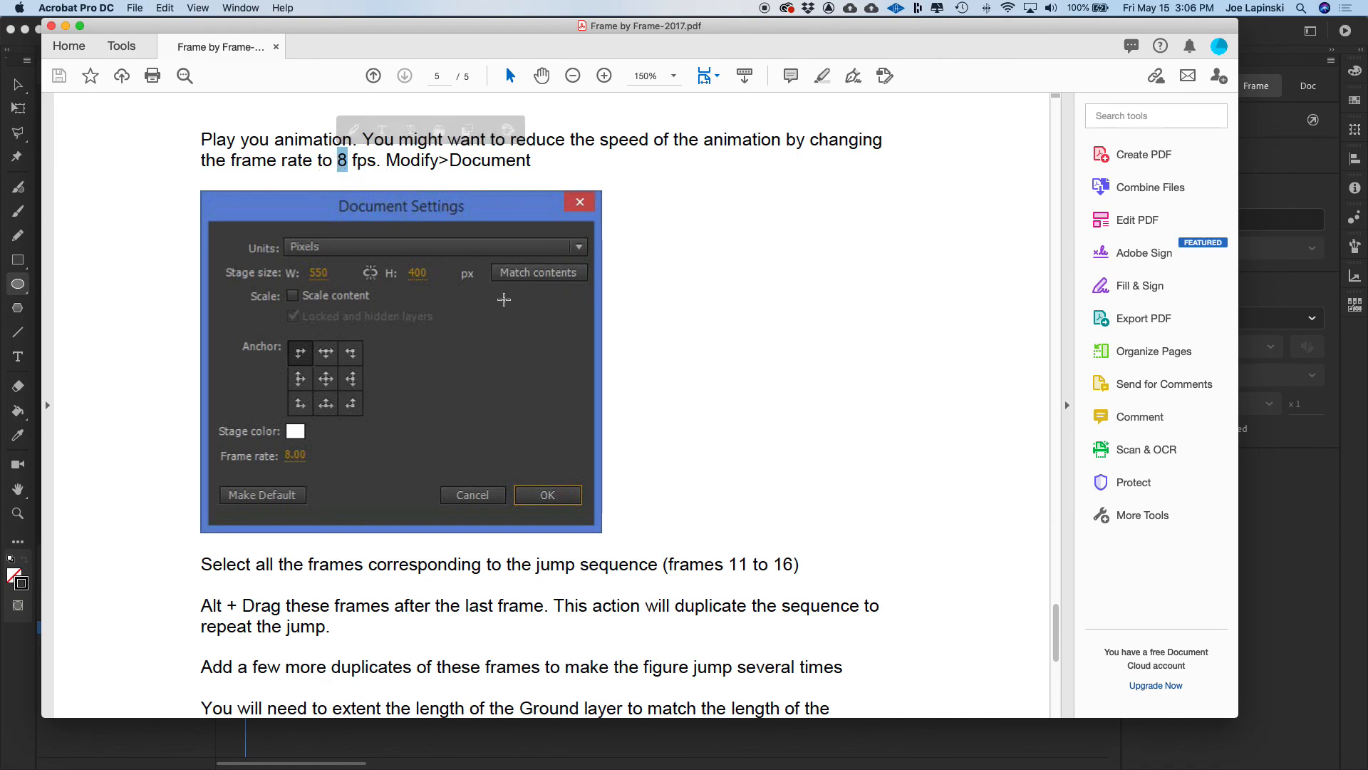
scroll(696, 428, down, 7)
scroll(692, 460, down, 3)
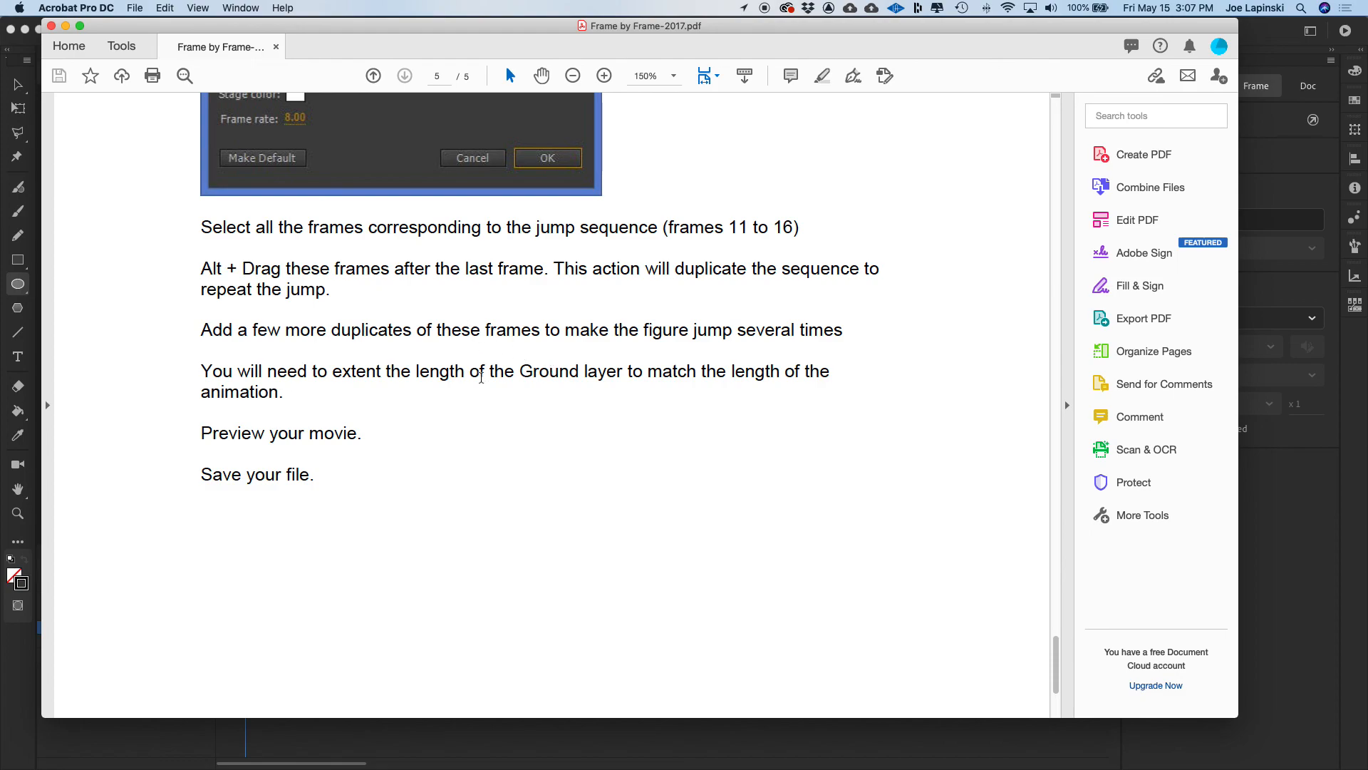
scroll(479, 384, up, 10)
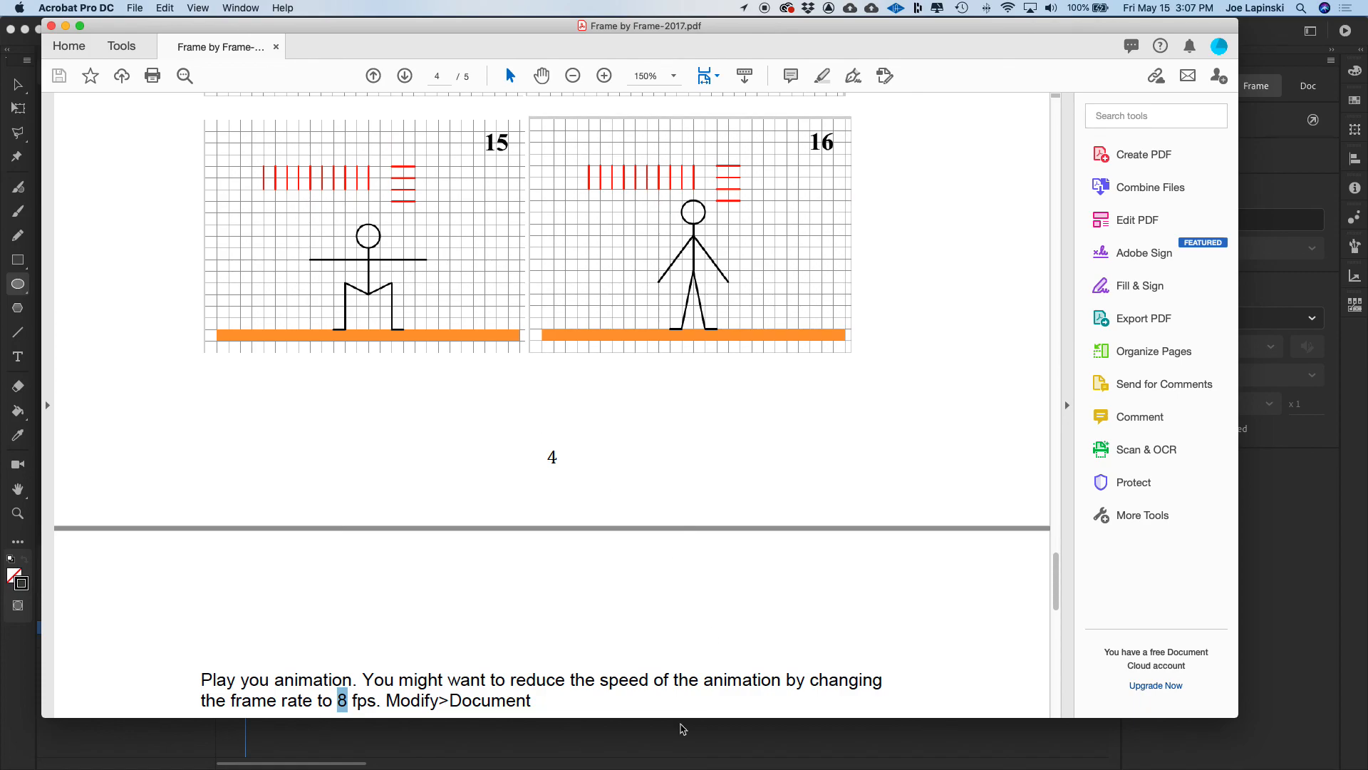
click(1274, 35)
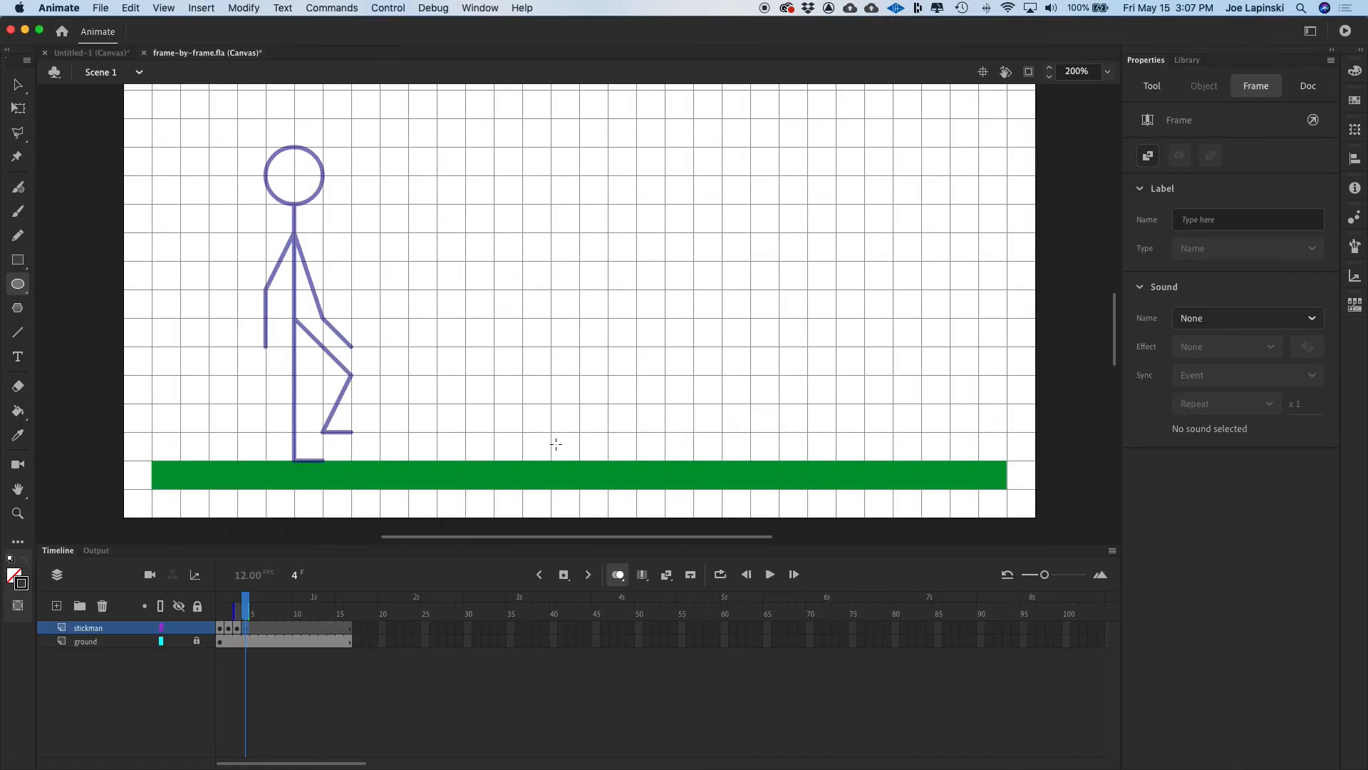